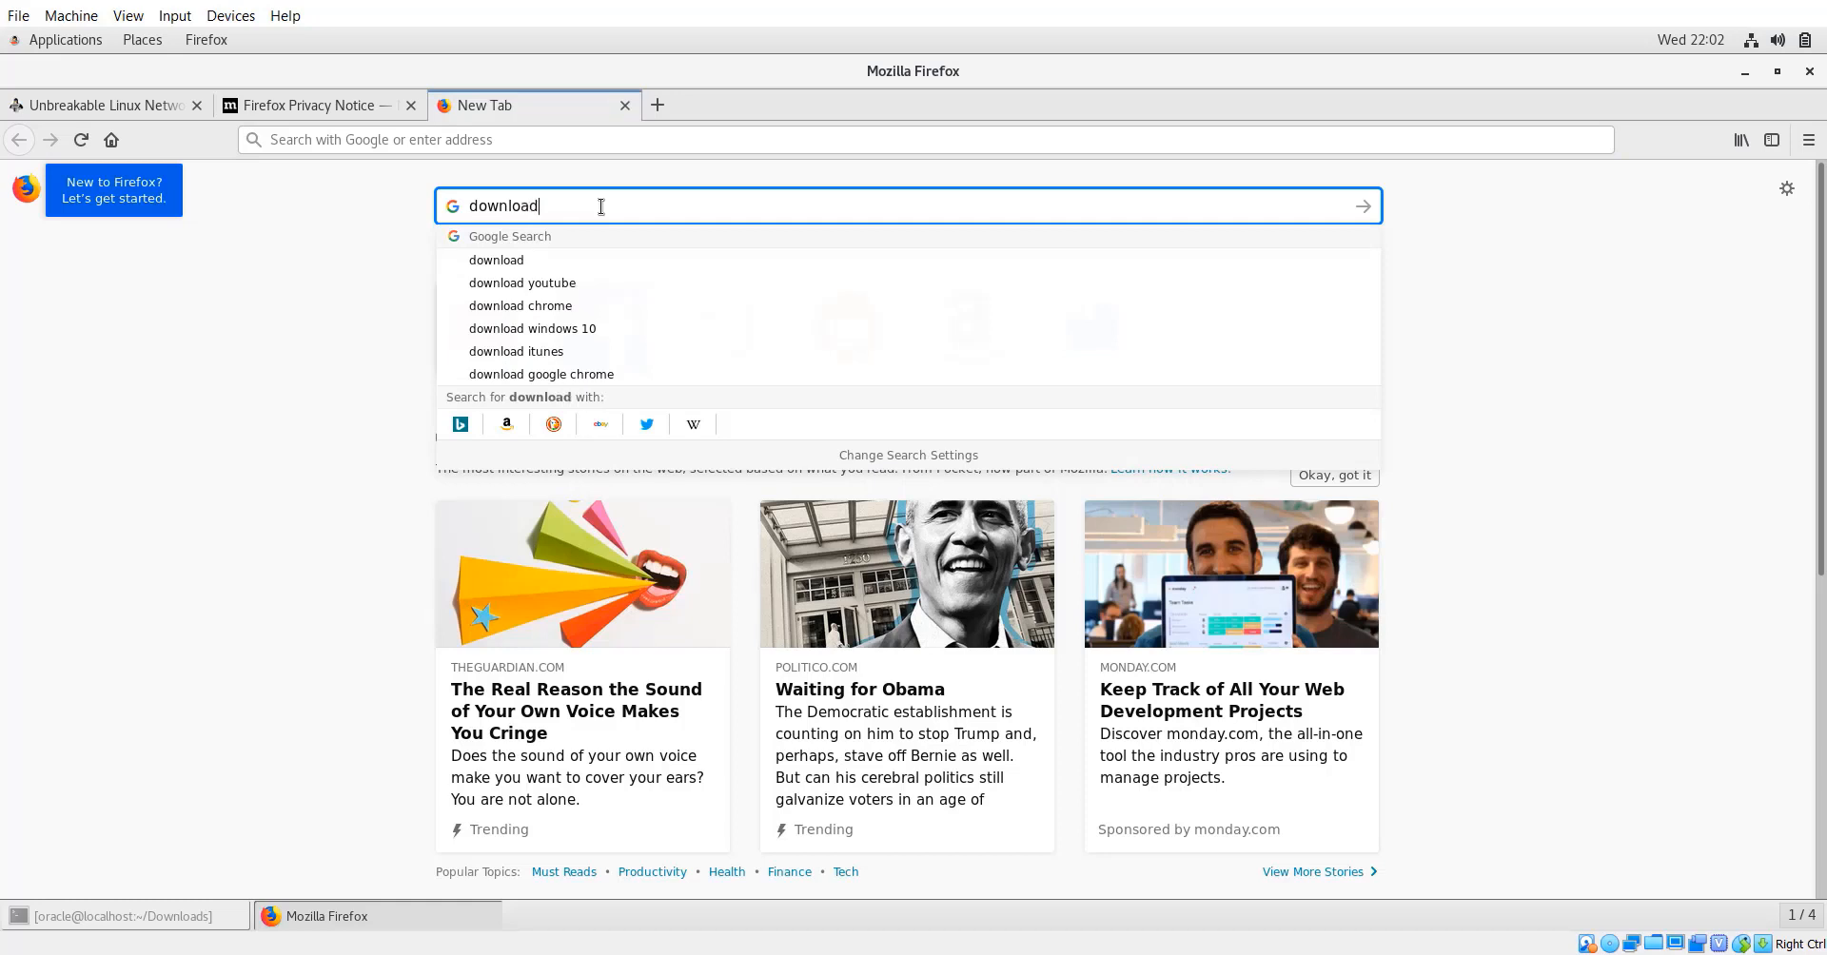
Search Google for 'download oracle database' in the new Firefox tab.
type("oracle ")
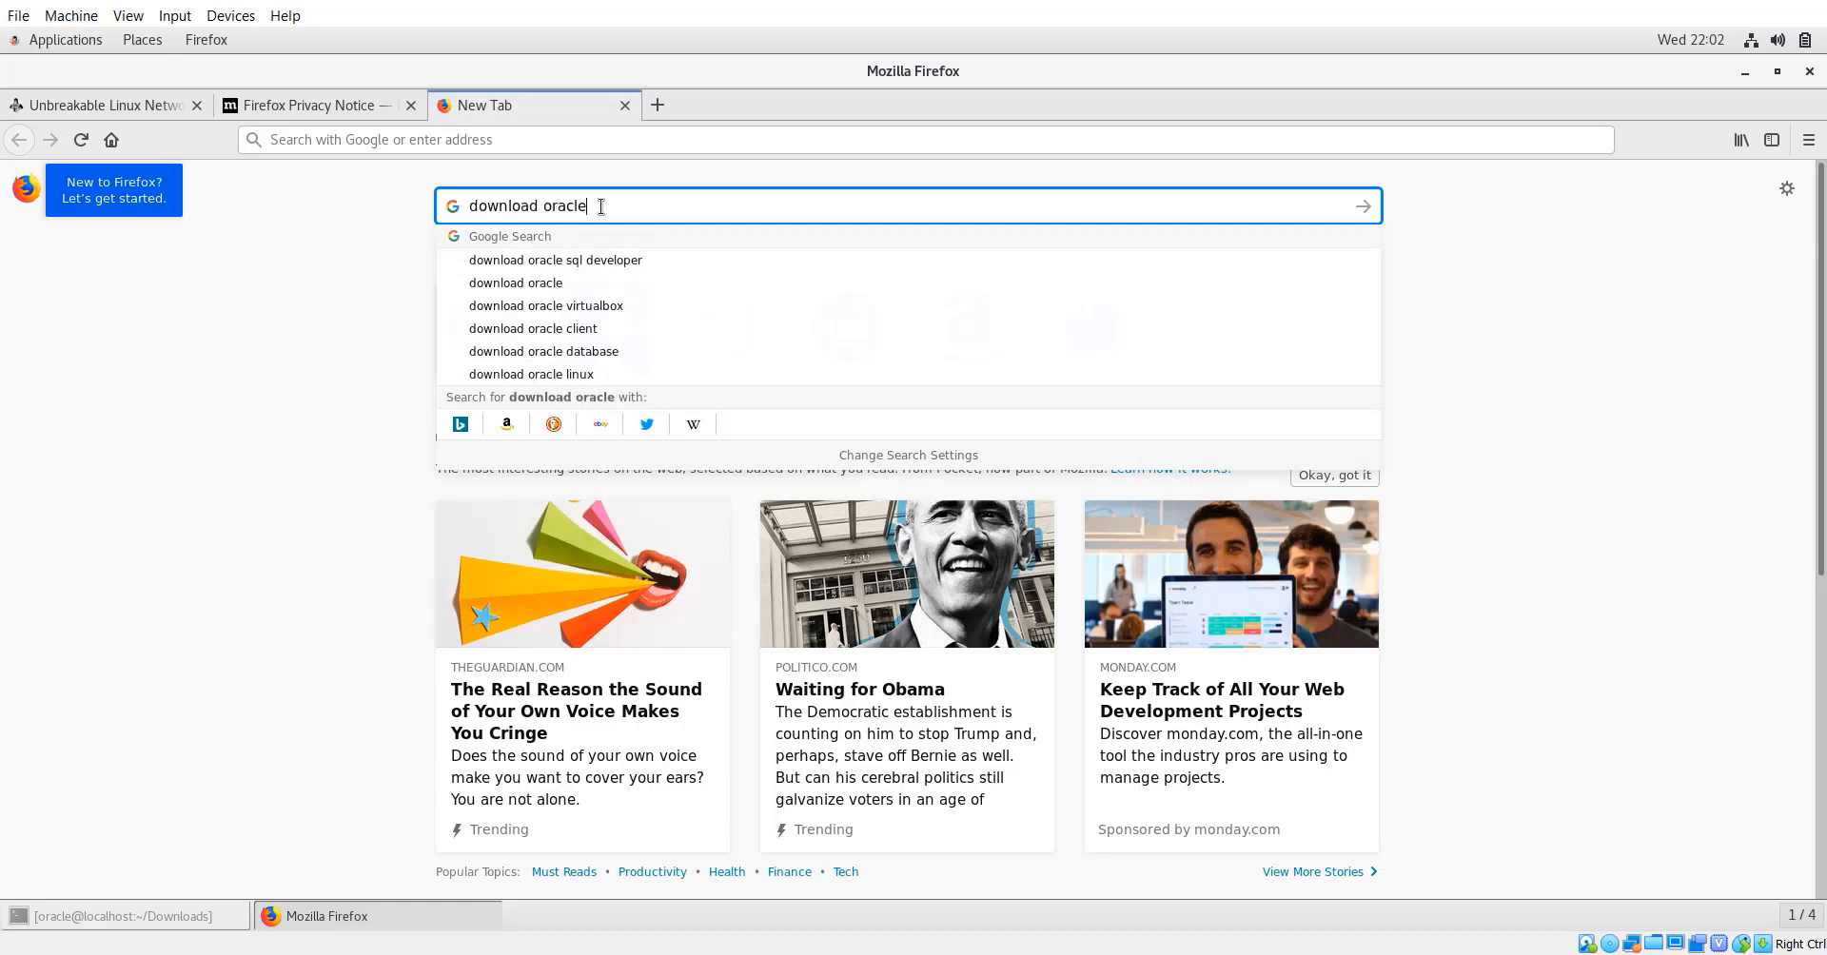
type("daabas")
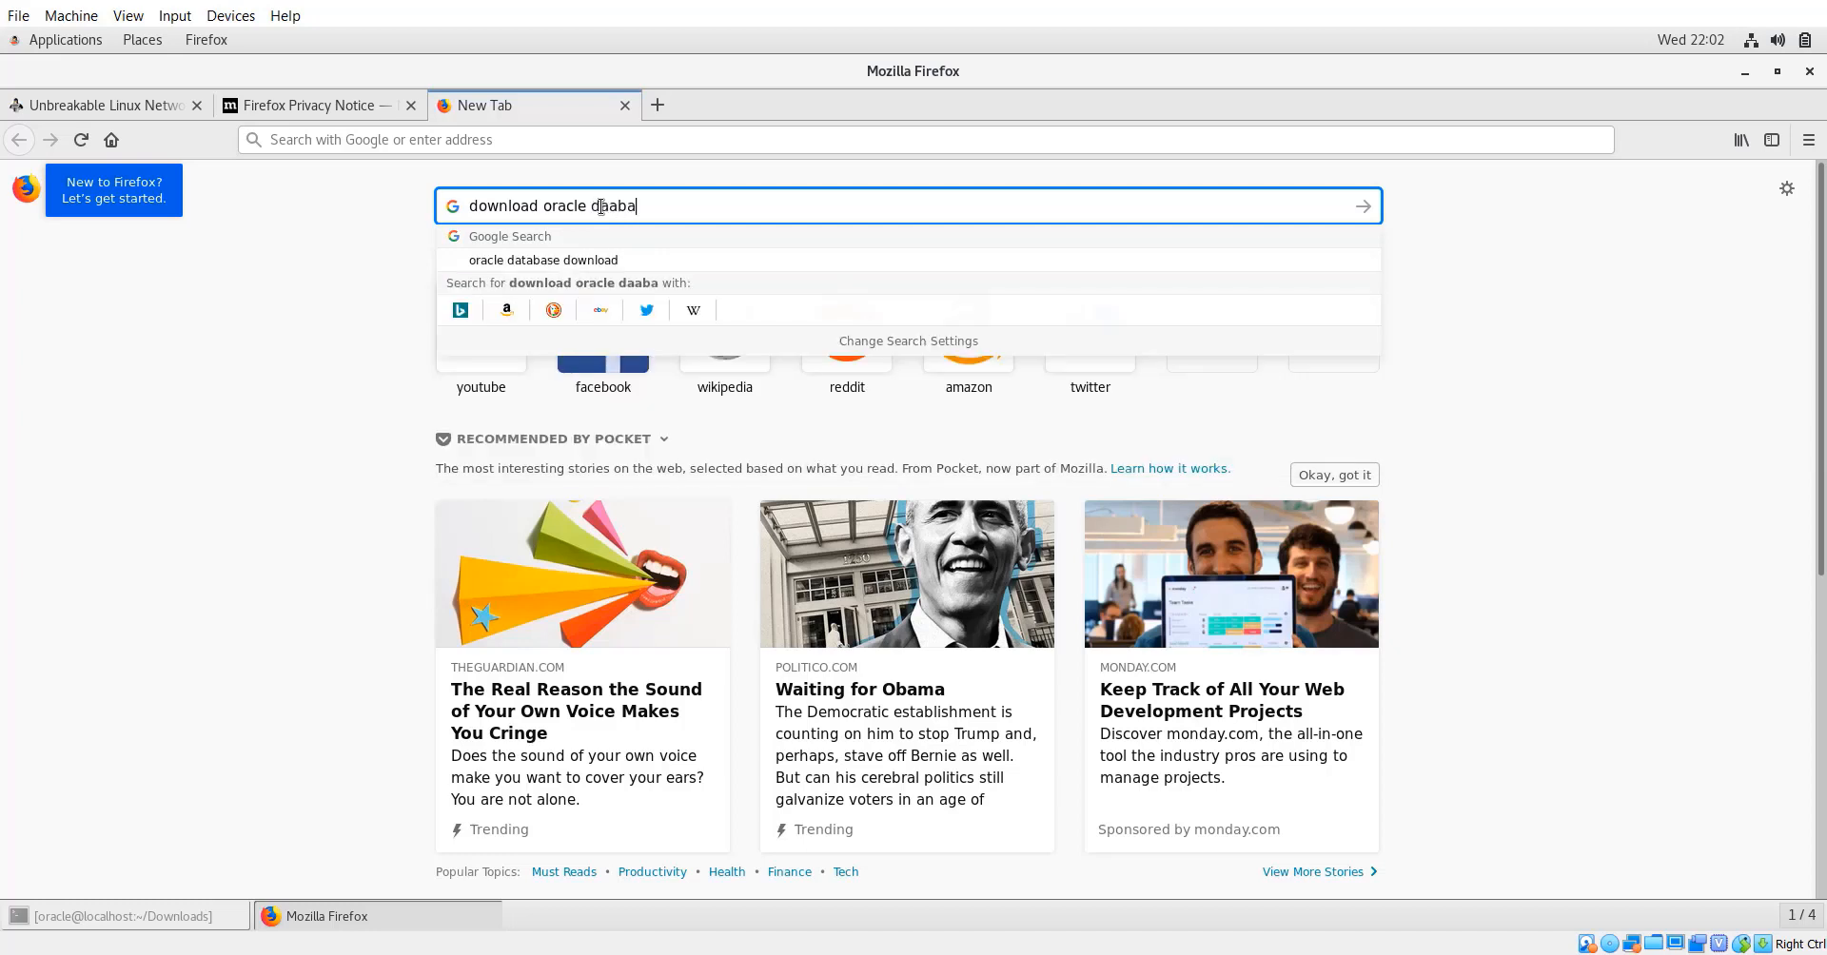
key("BackSpace")
key("BackSpace")
key("BackSpace")
key("BackSpace")
key("BackSpace")
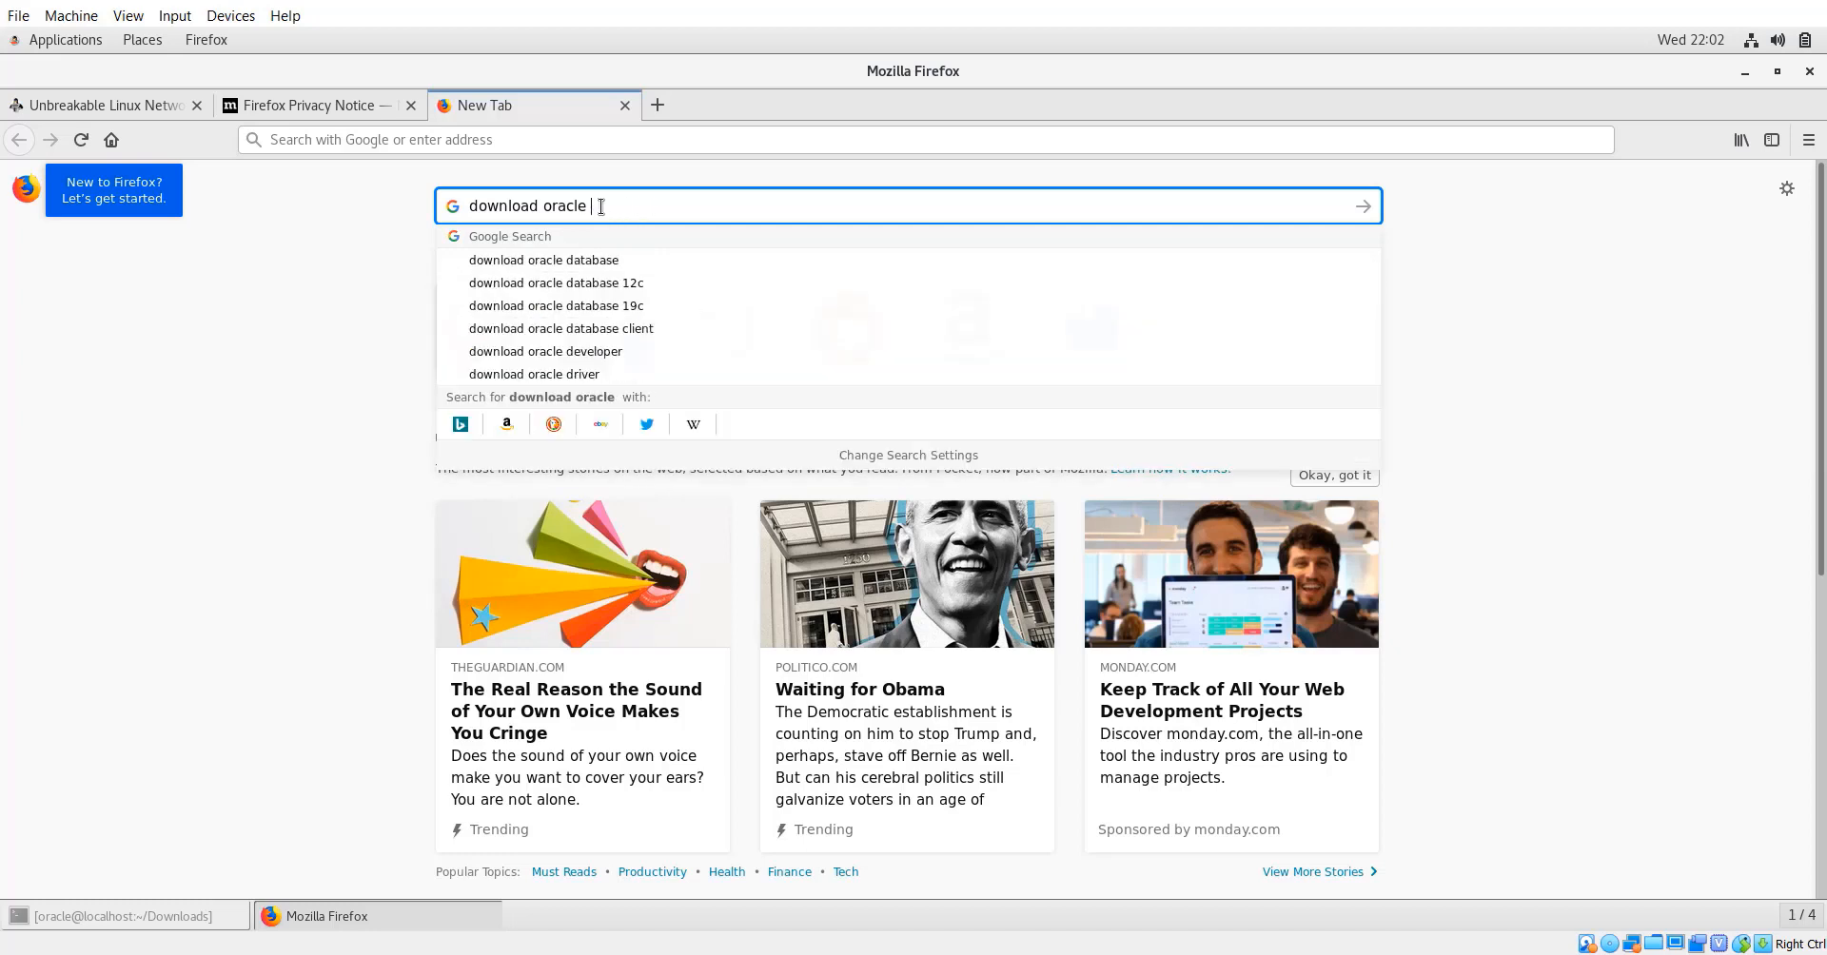
type("atabase")
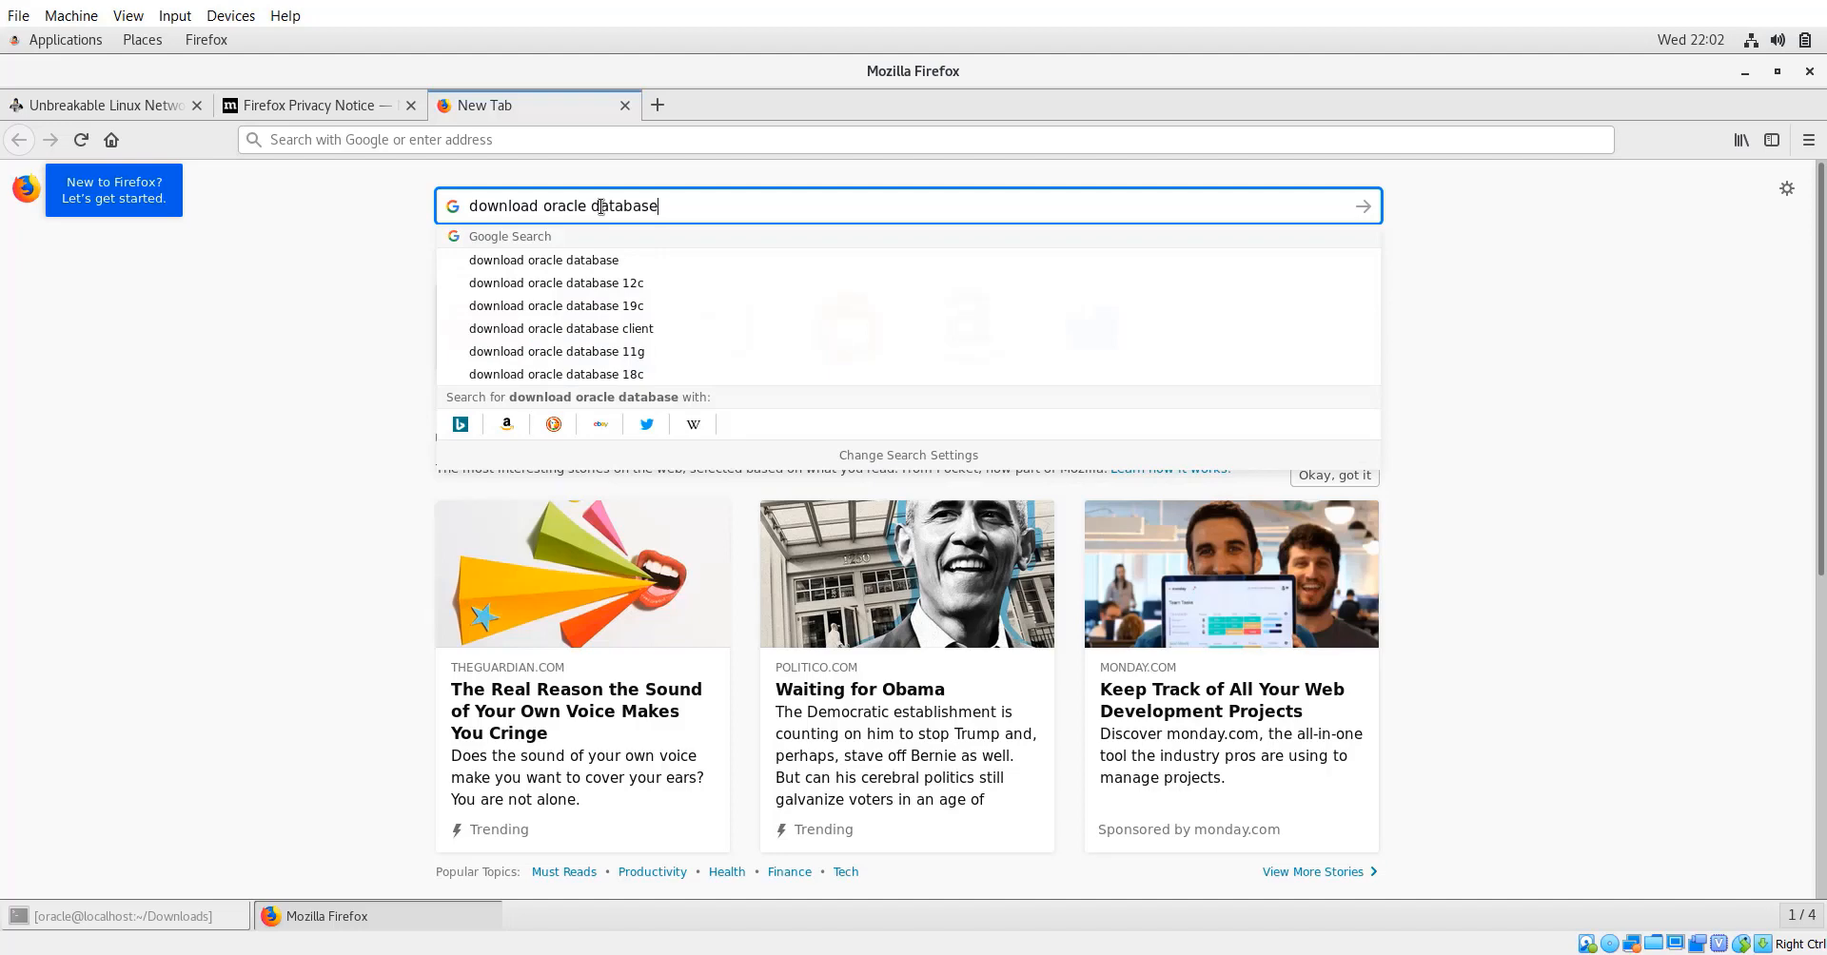
key("Return")
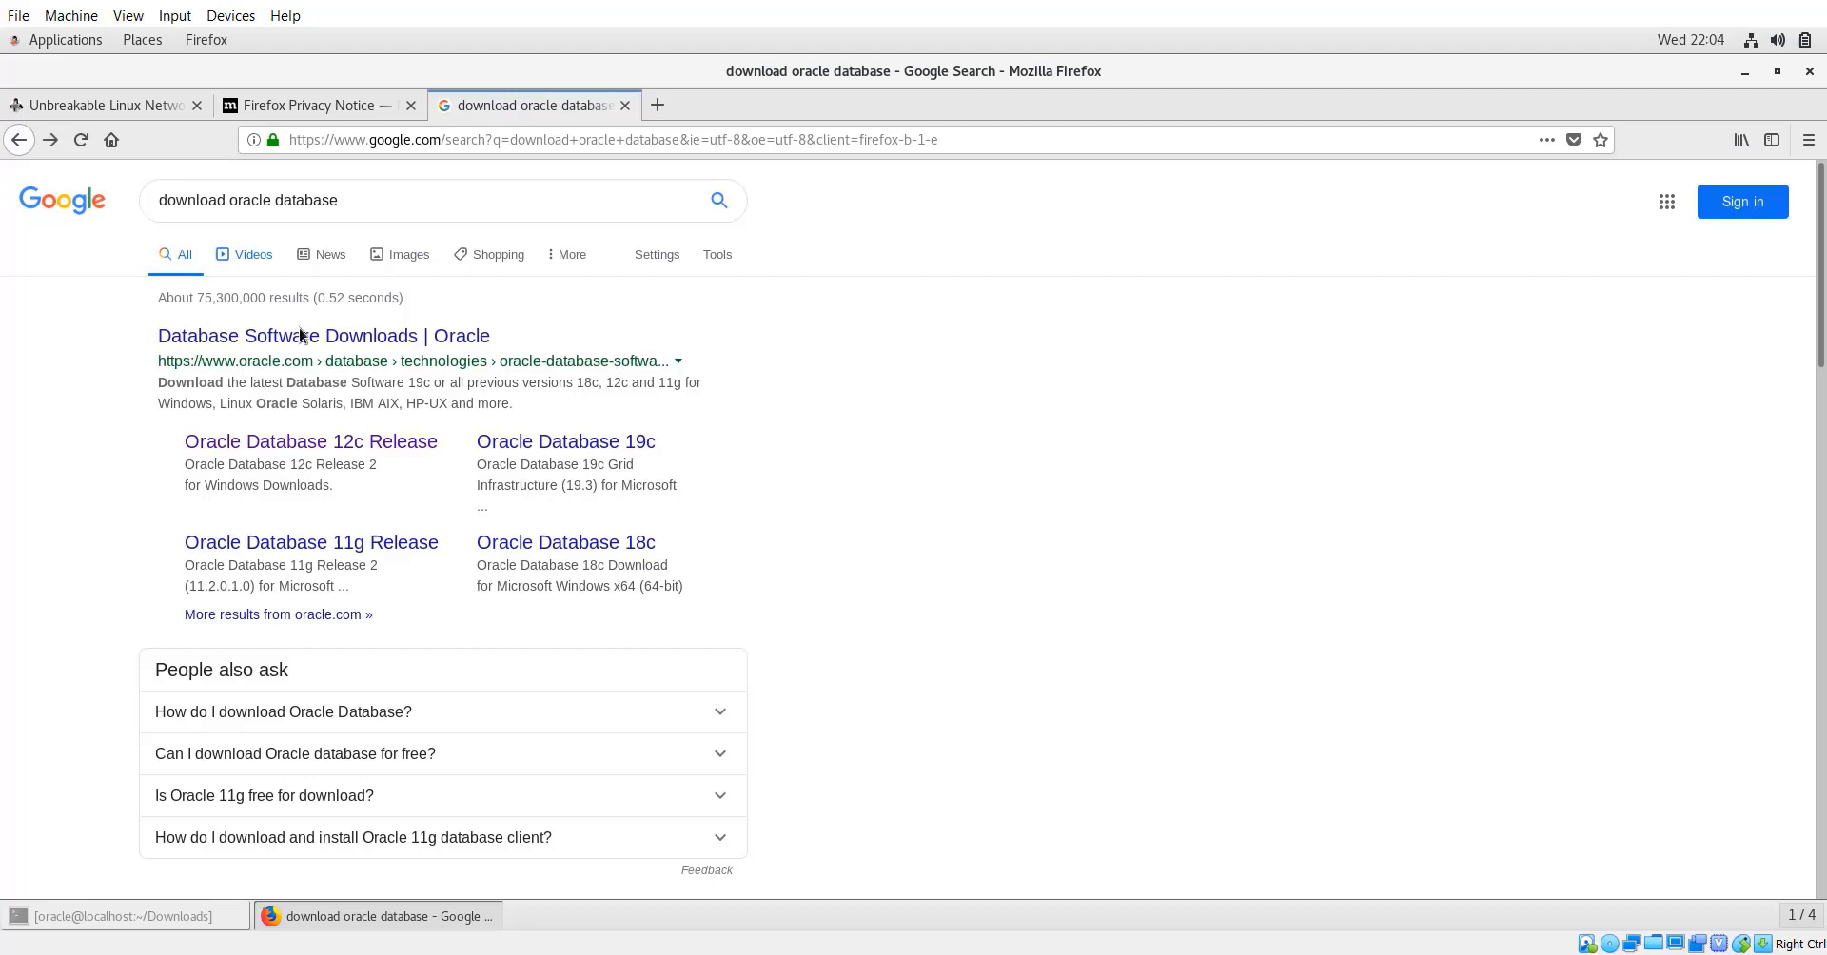
On Oracle's Database Software Downloads page, accept the licence and download the 12c R2 Linux x86-64 file.
left_click(303, 352)
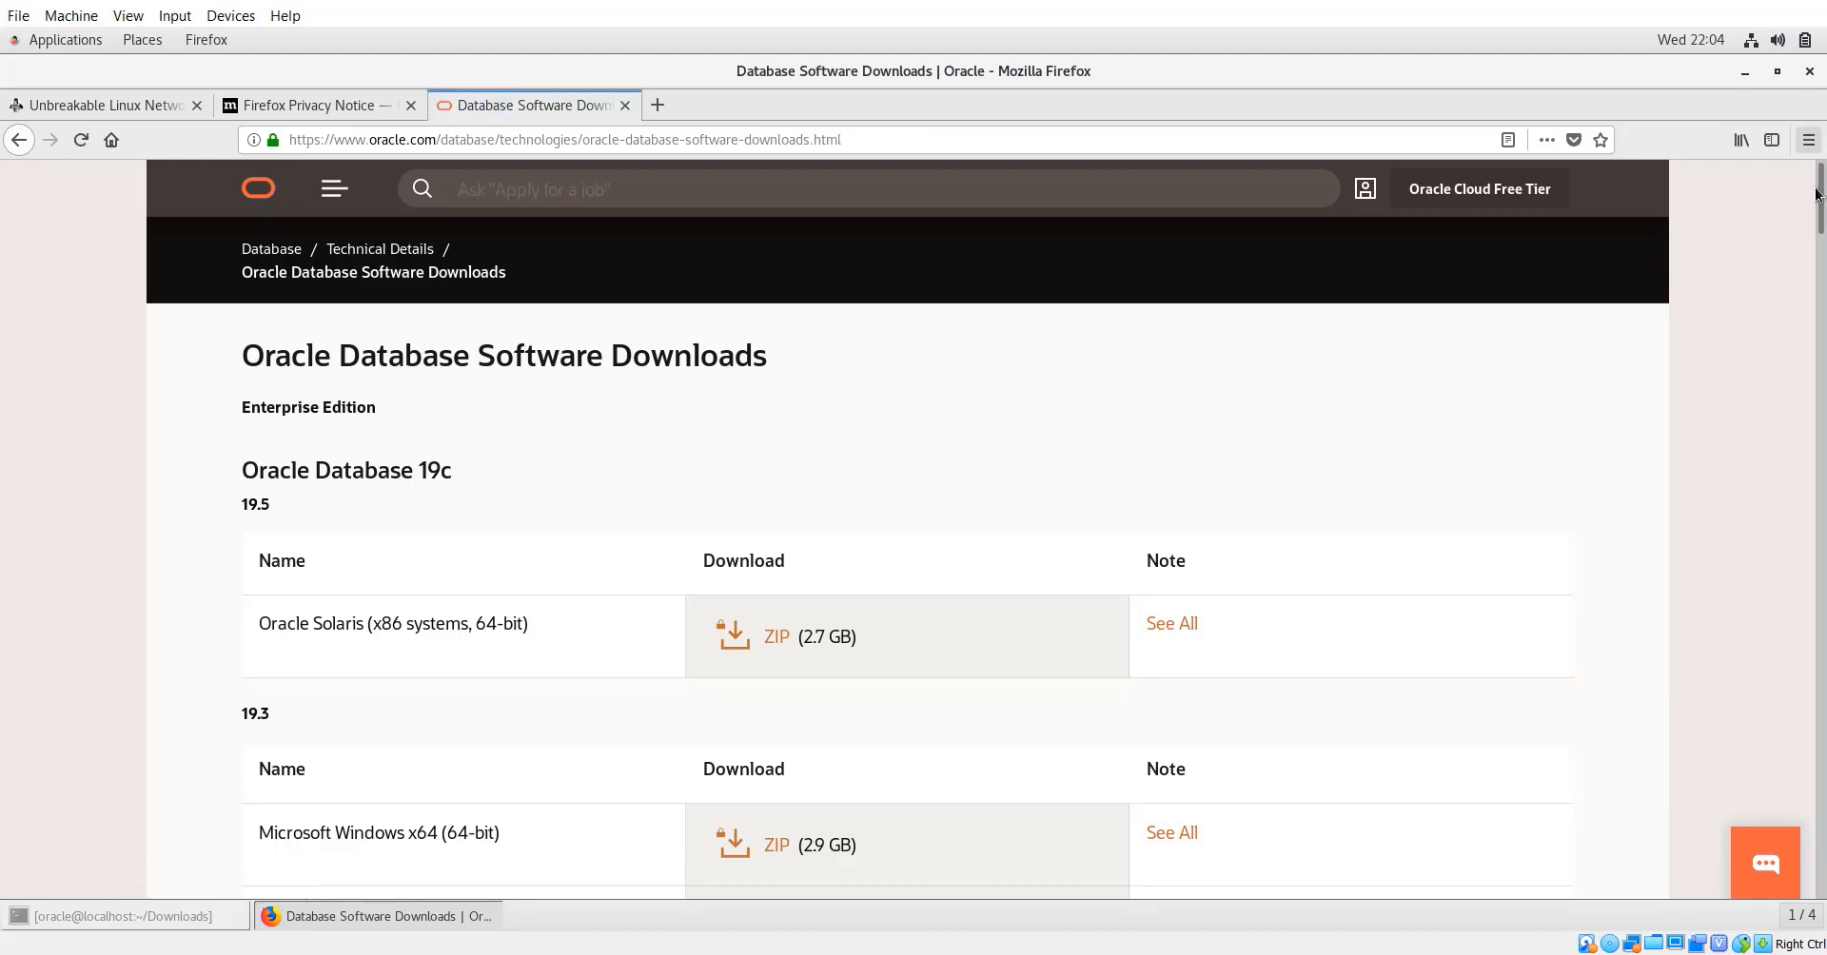
left_click_drag(1821, 204, 1820, 255)
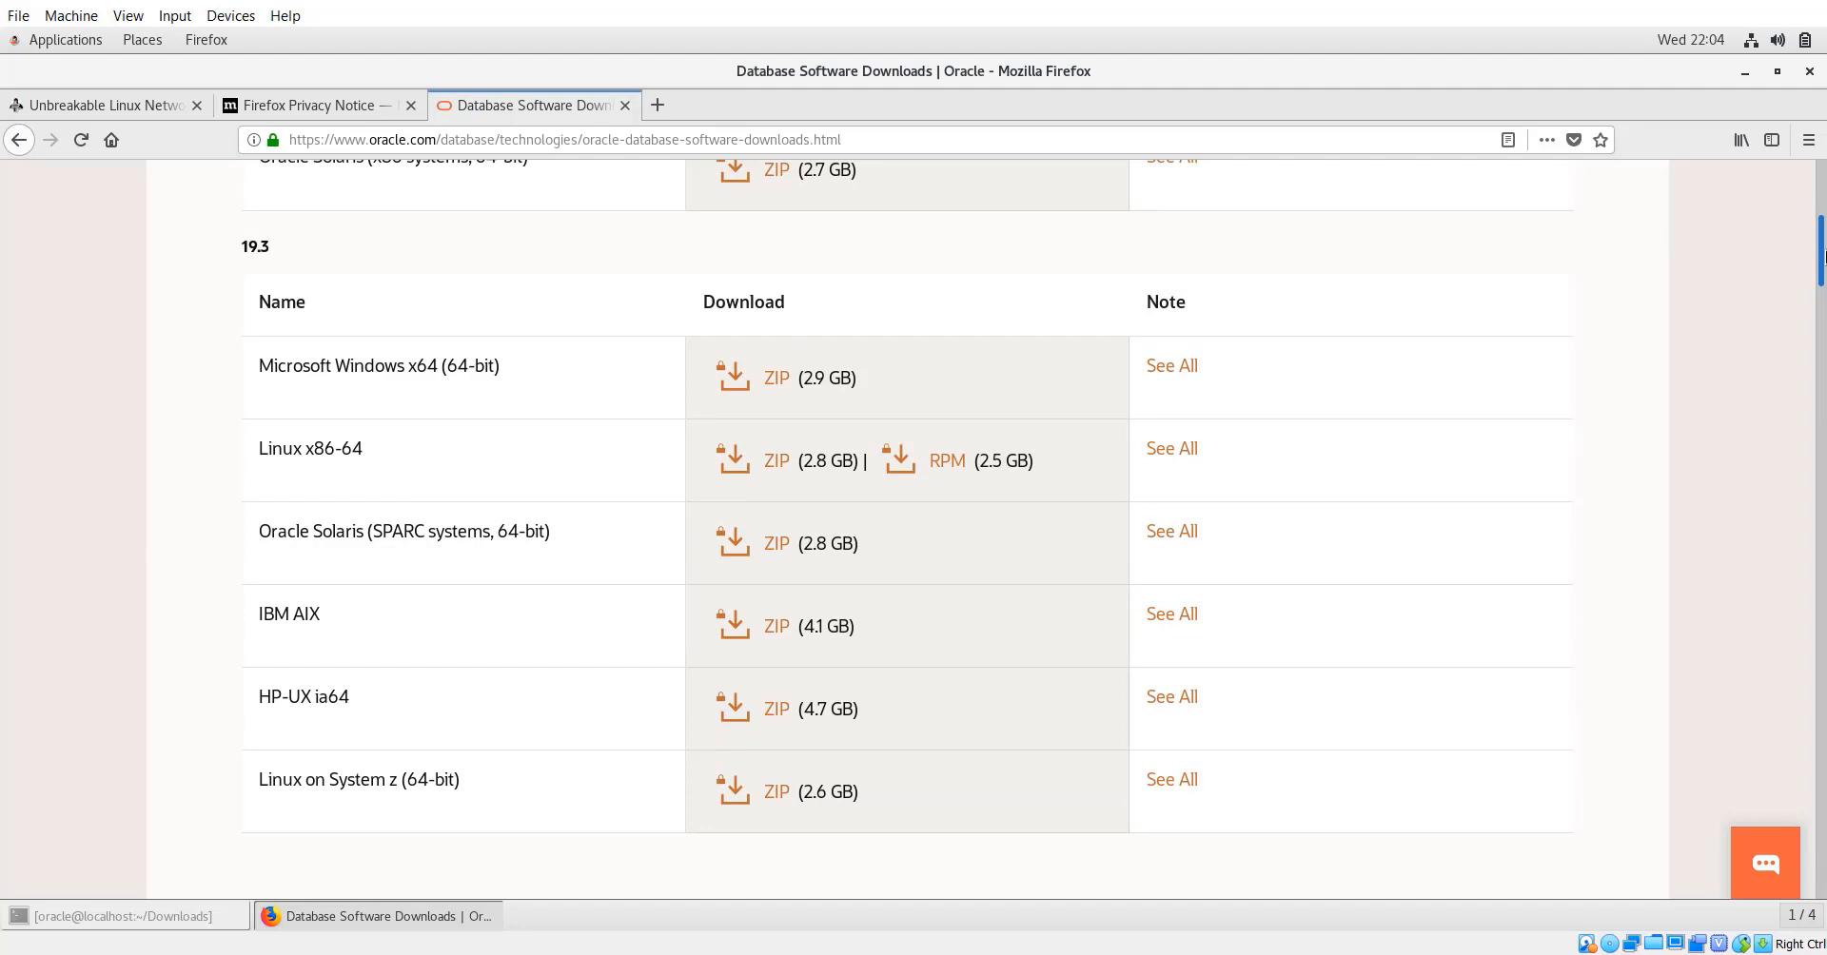
left_click_drag(1820, 262, 1824, 415)
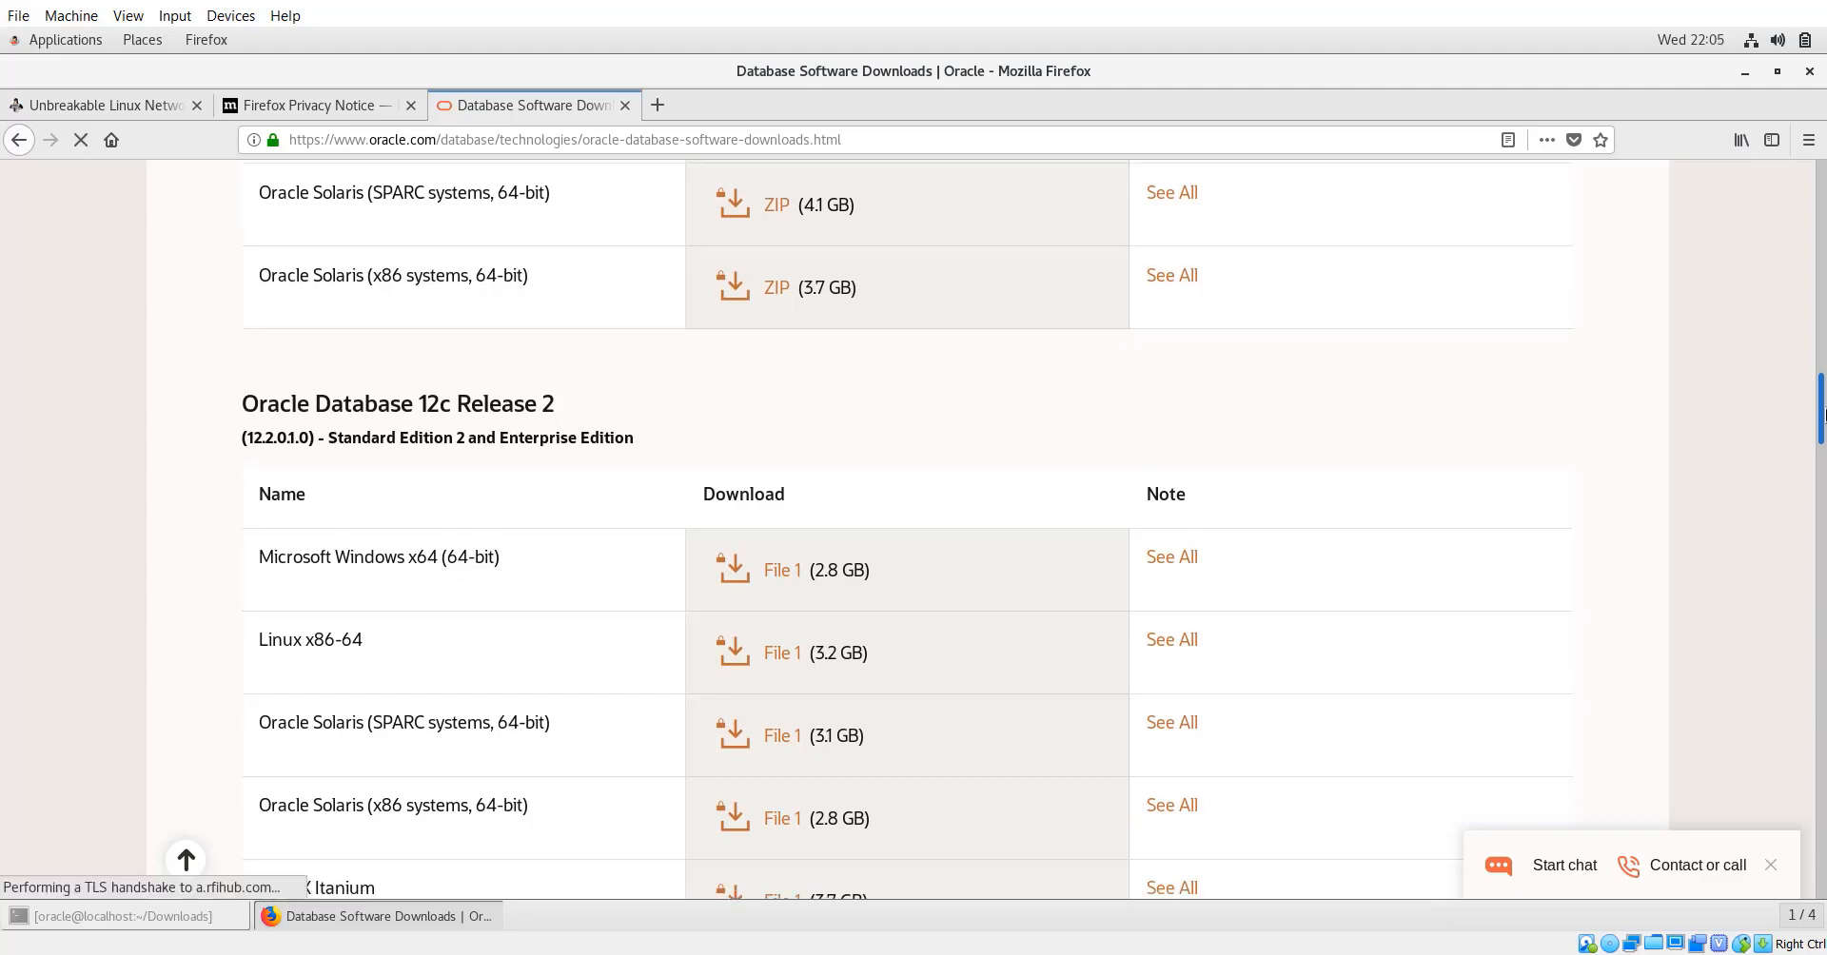
left_click(787, 659)
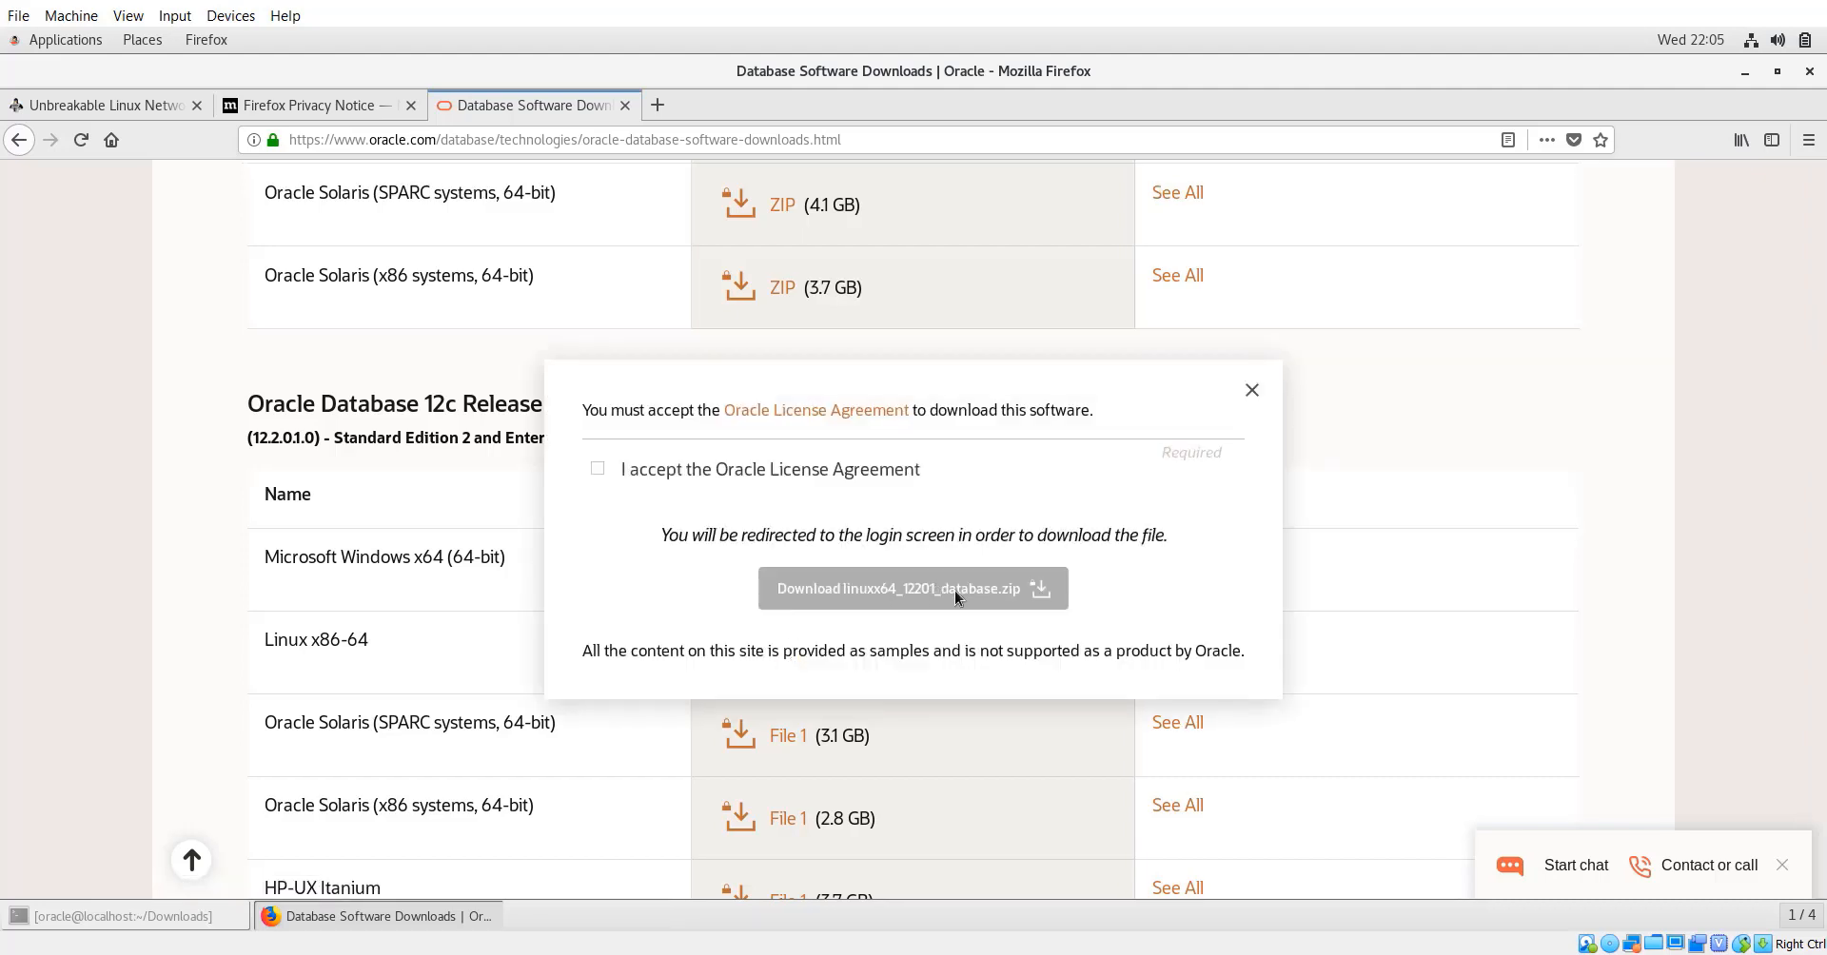
left_click(597, 470)
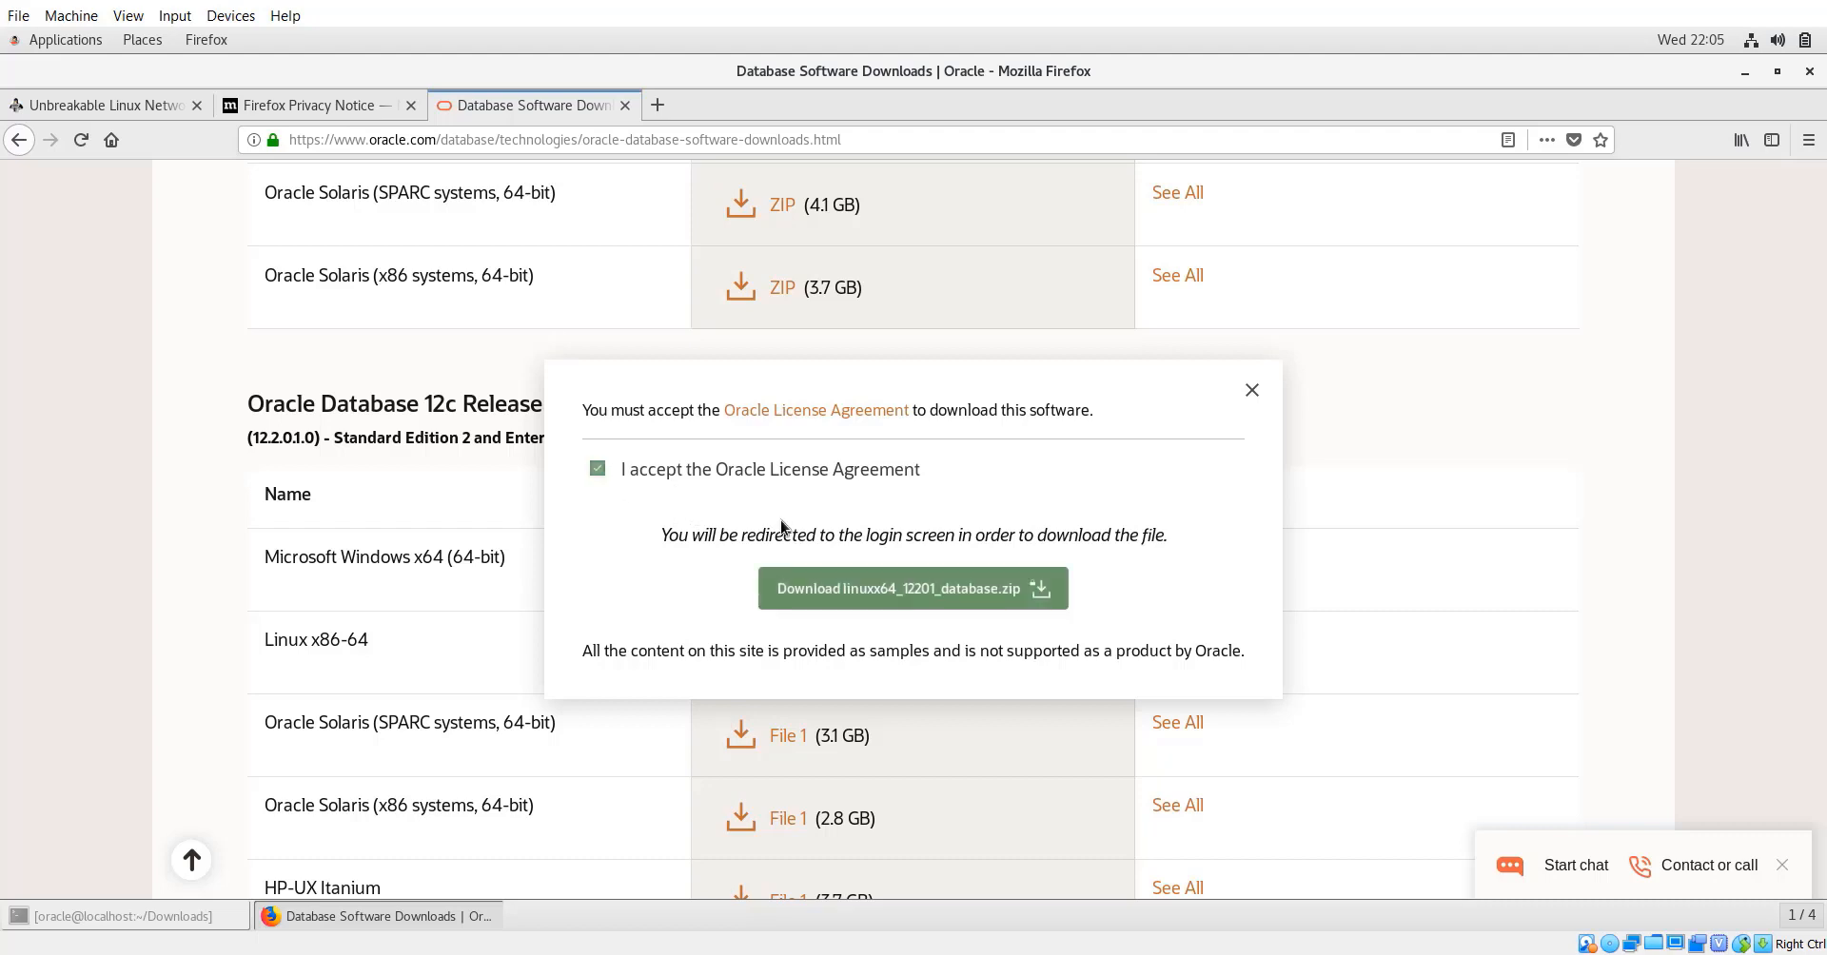
left_click(863, 590)
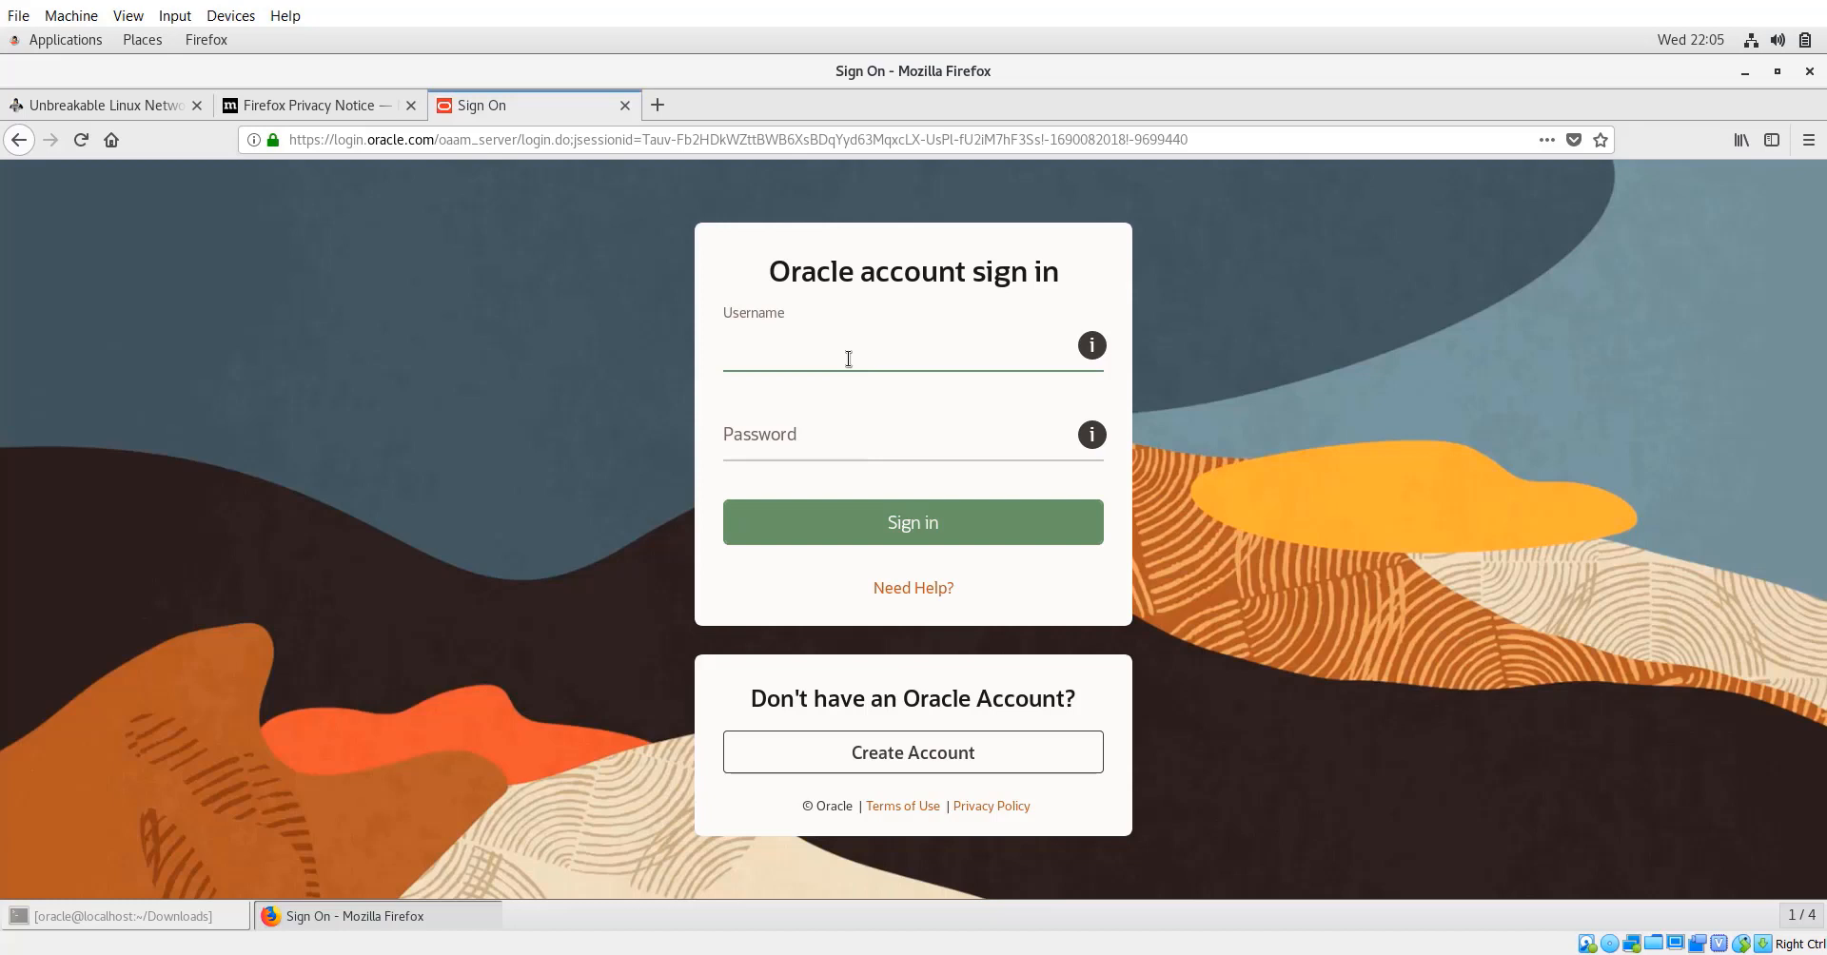
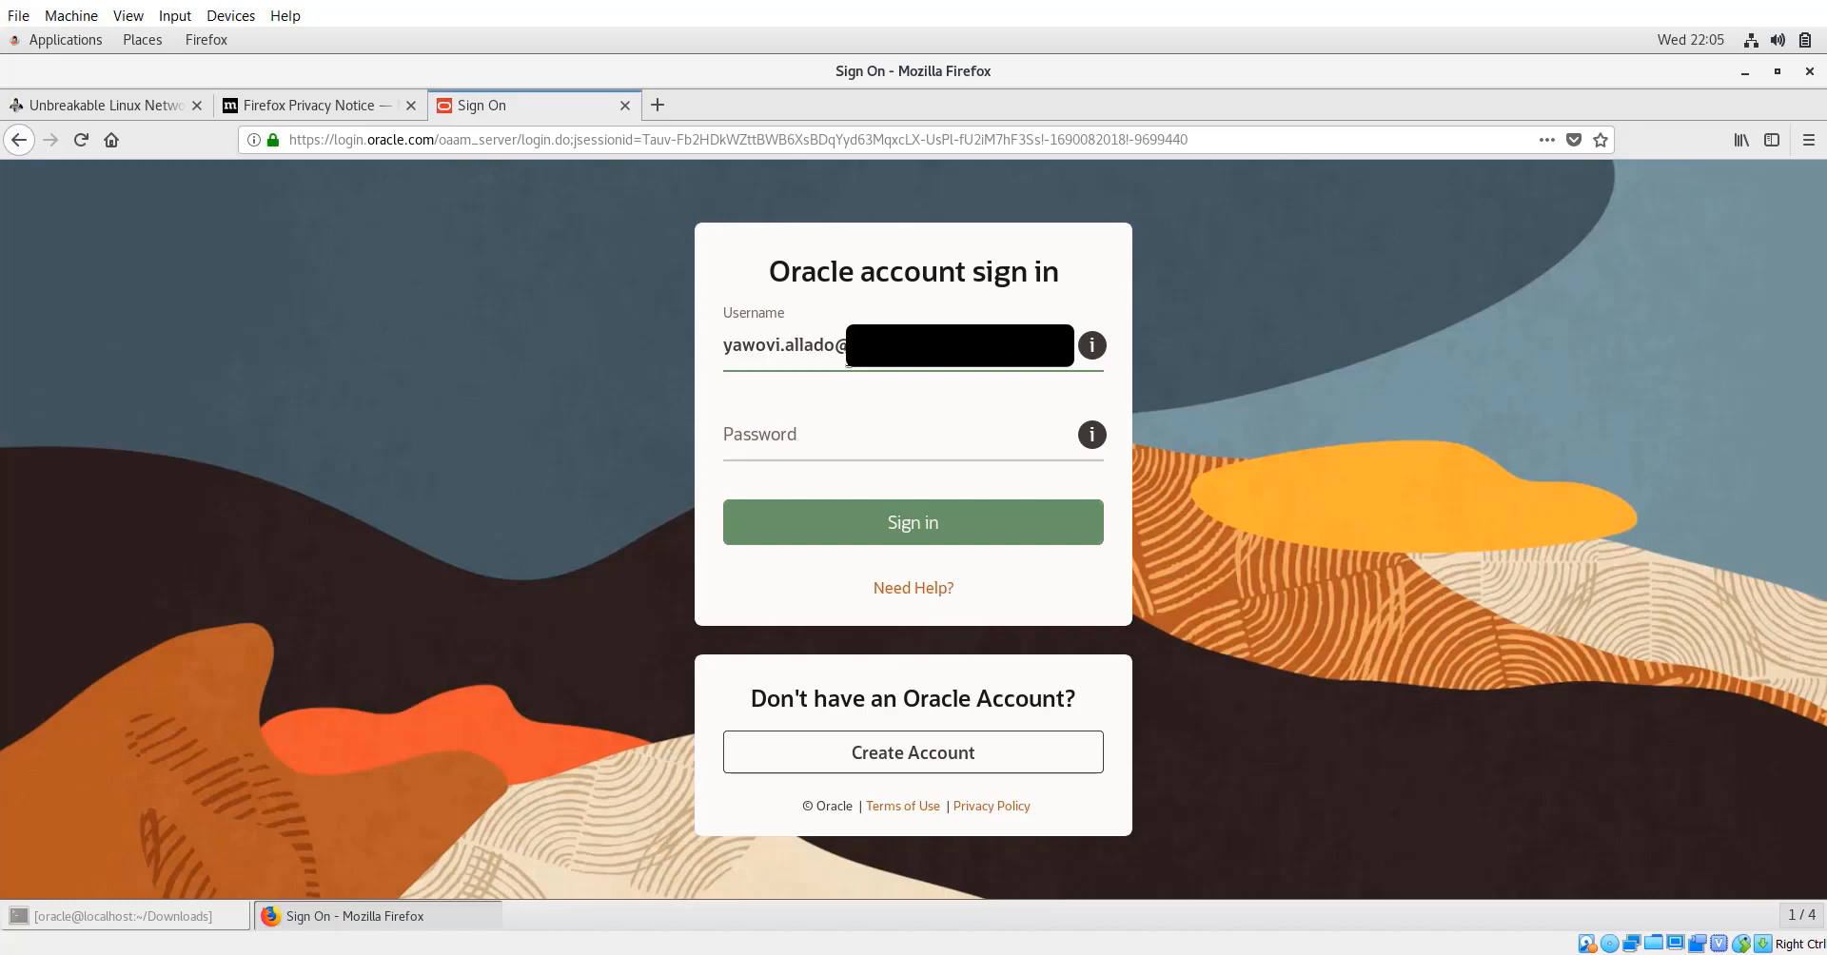
Sign in with the Oracle account username and password and let Firefox save the login.
key("Tab")
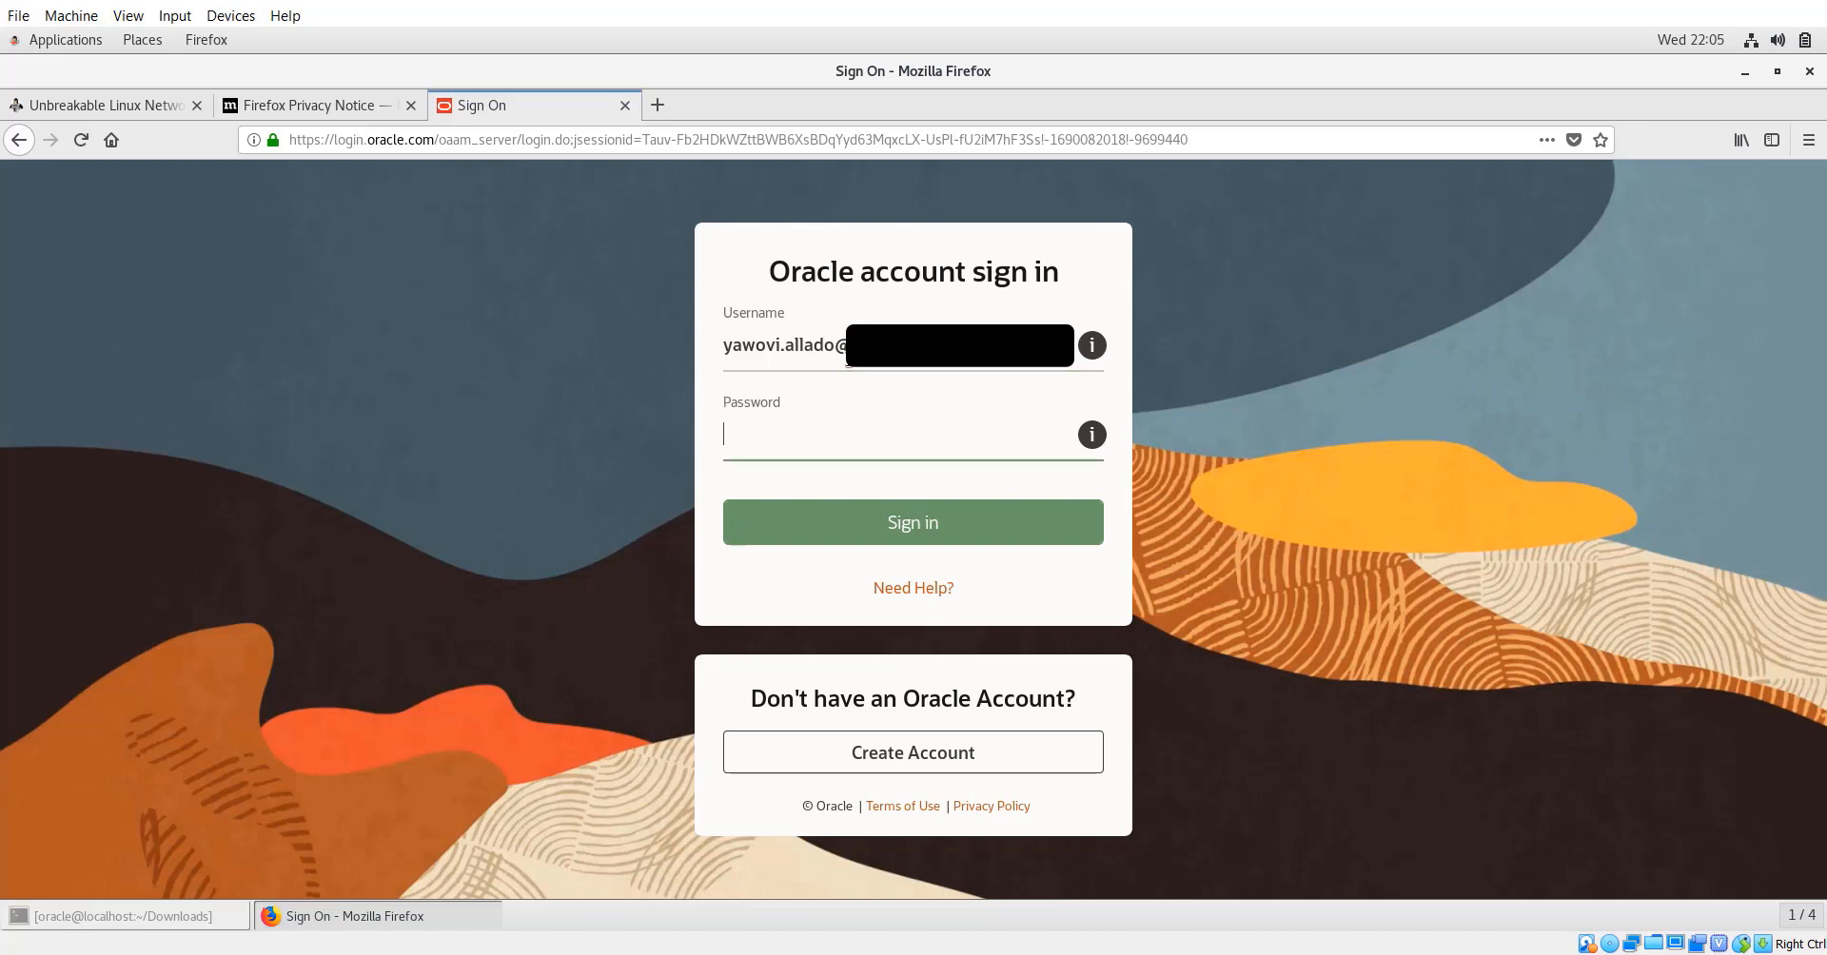
type("••••••••••••")
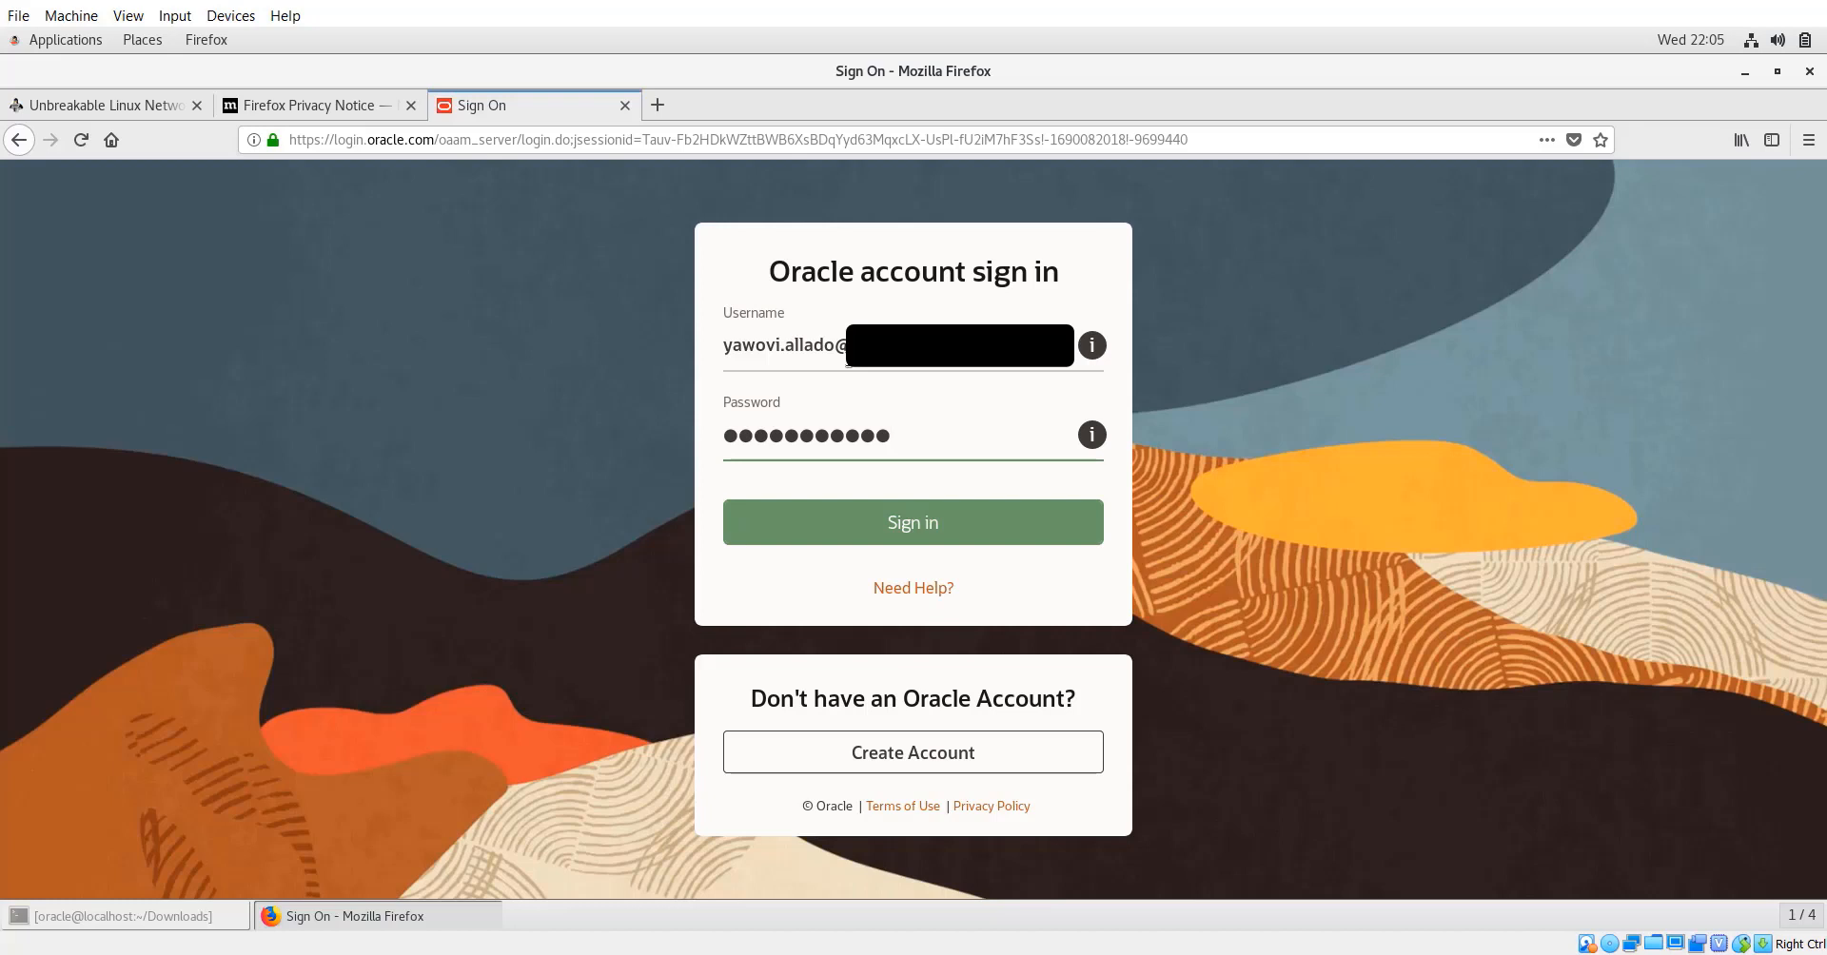
type("•")
key("Return")
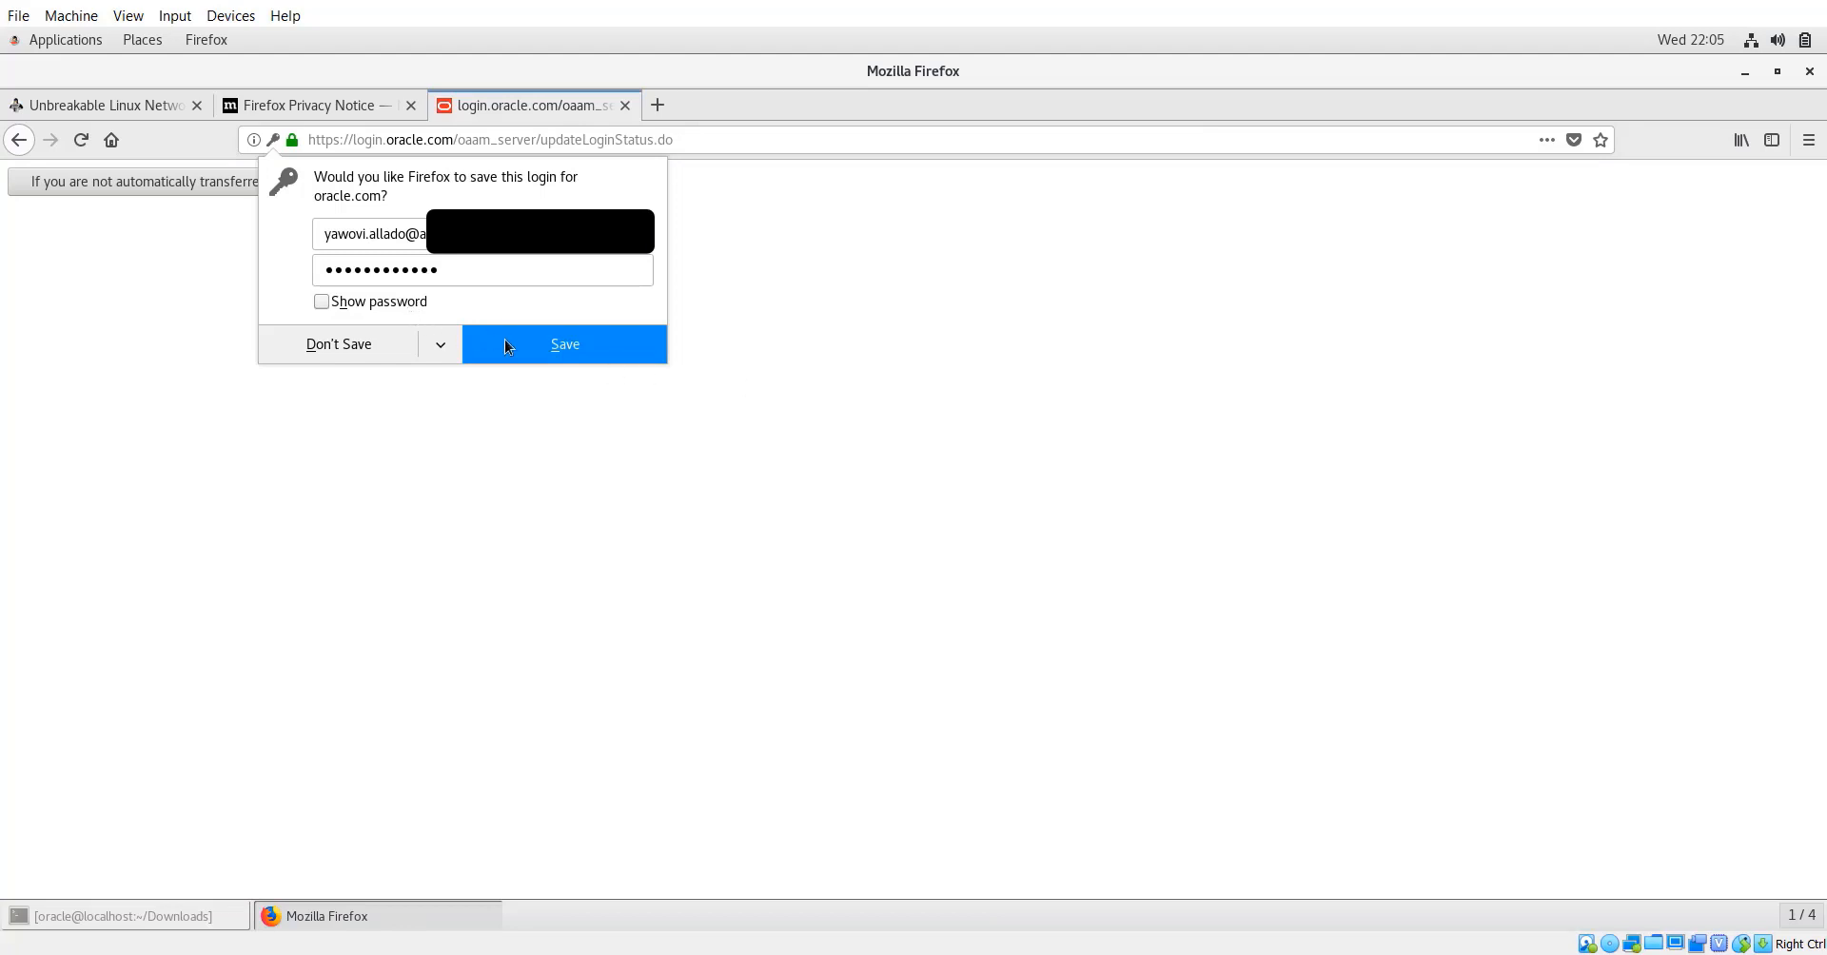
left_click(540, 356)
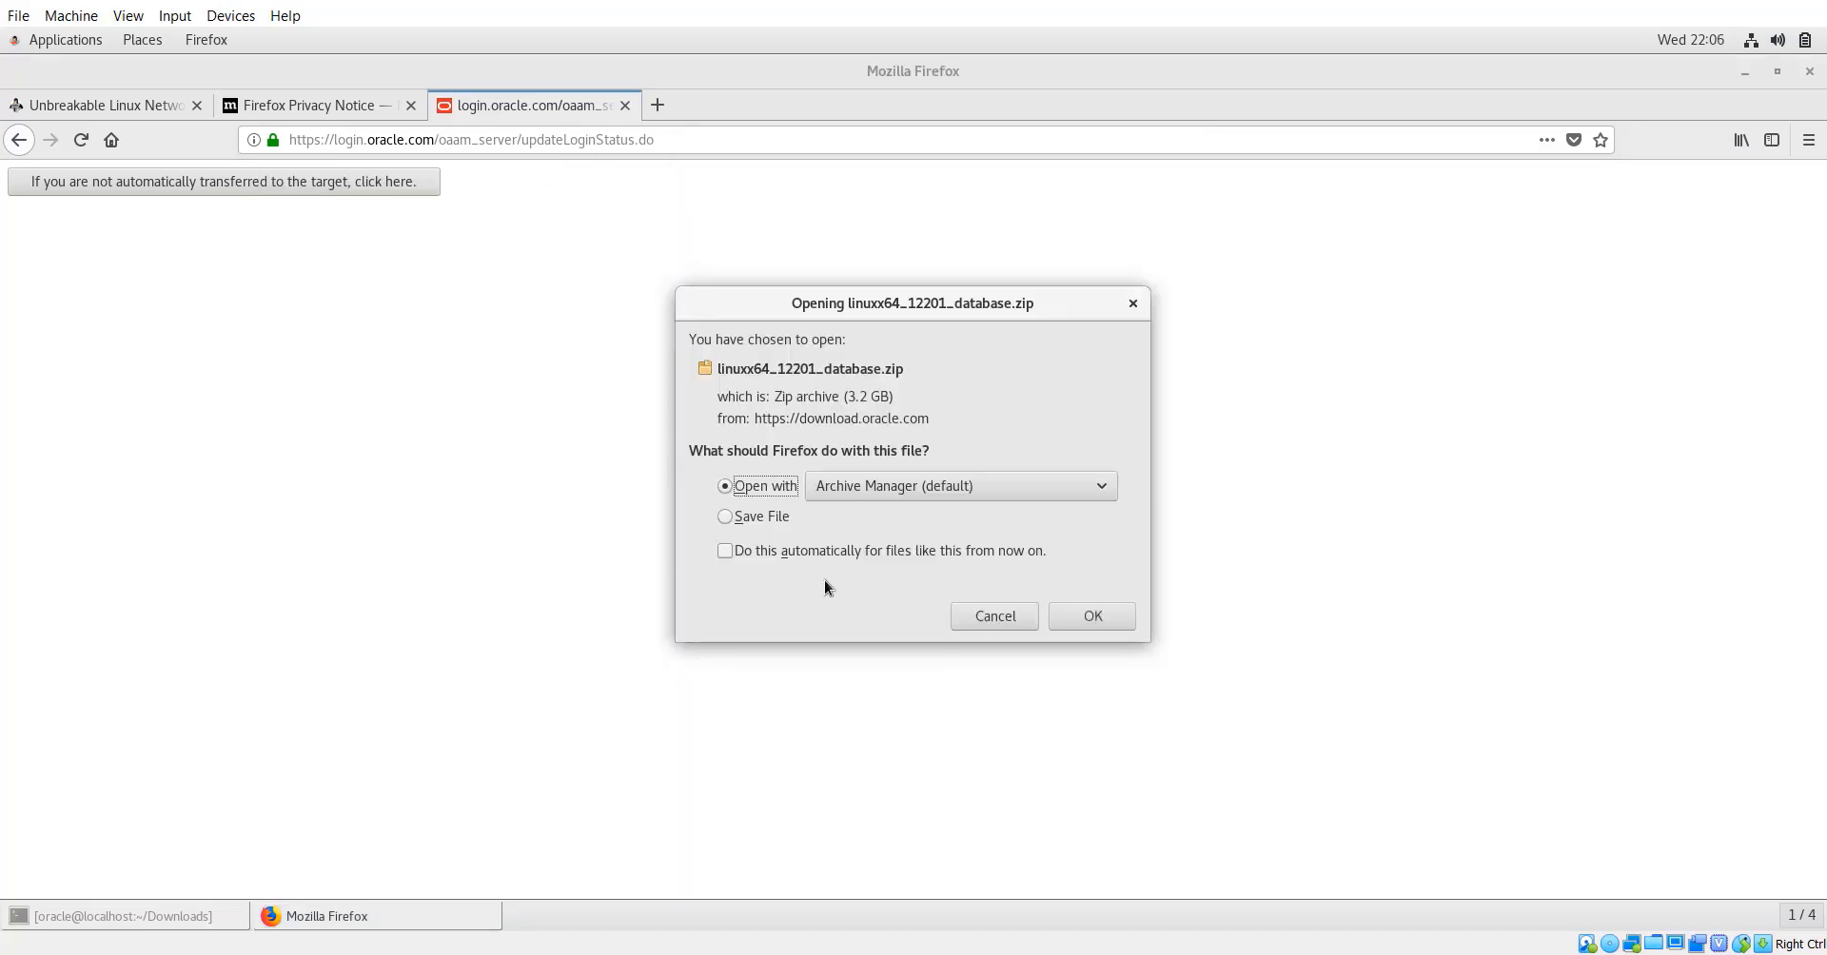
Save linuxx64_12201_database.zip to disk, then close the completed downloads list.
left_click(726, 518)
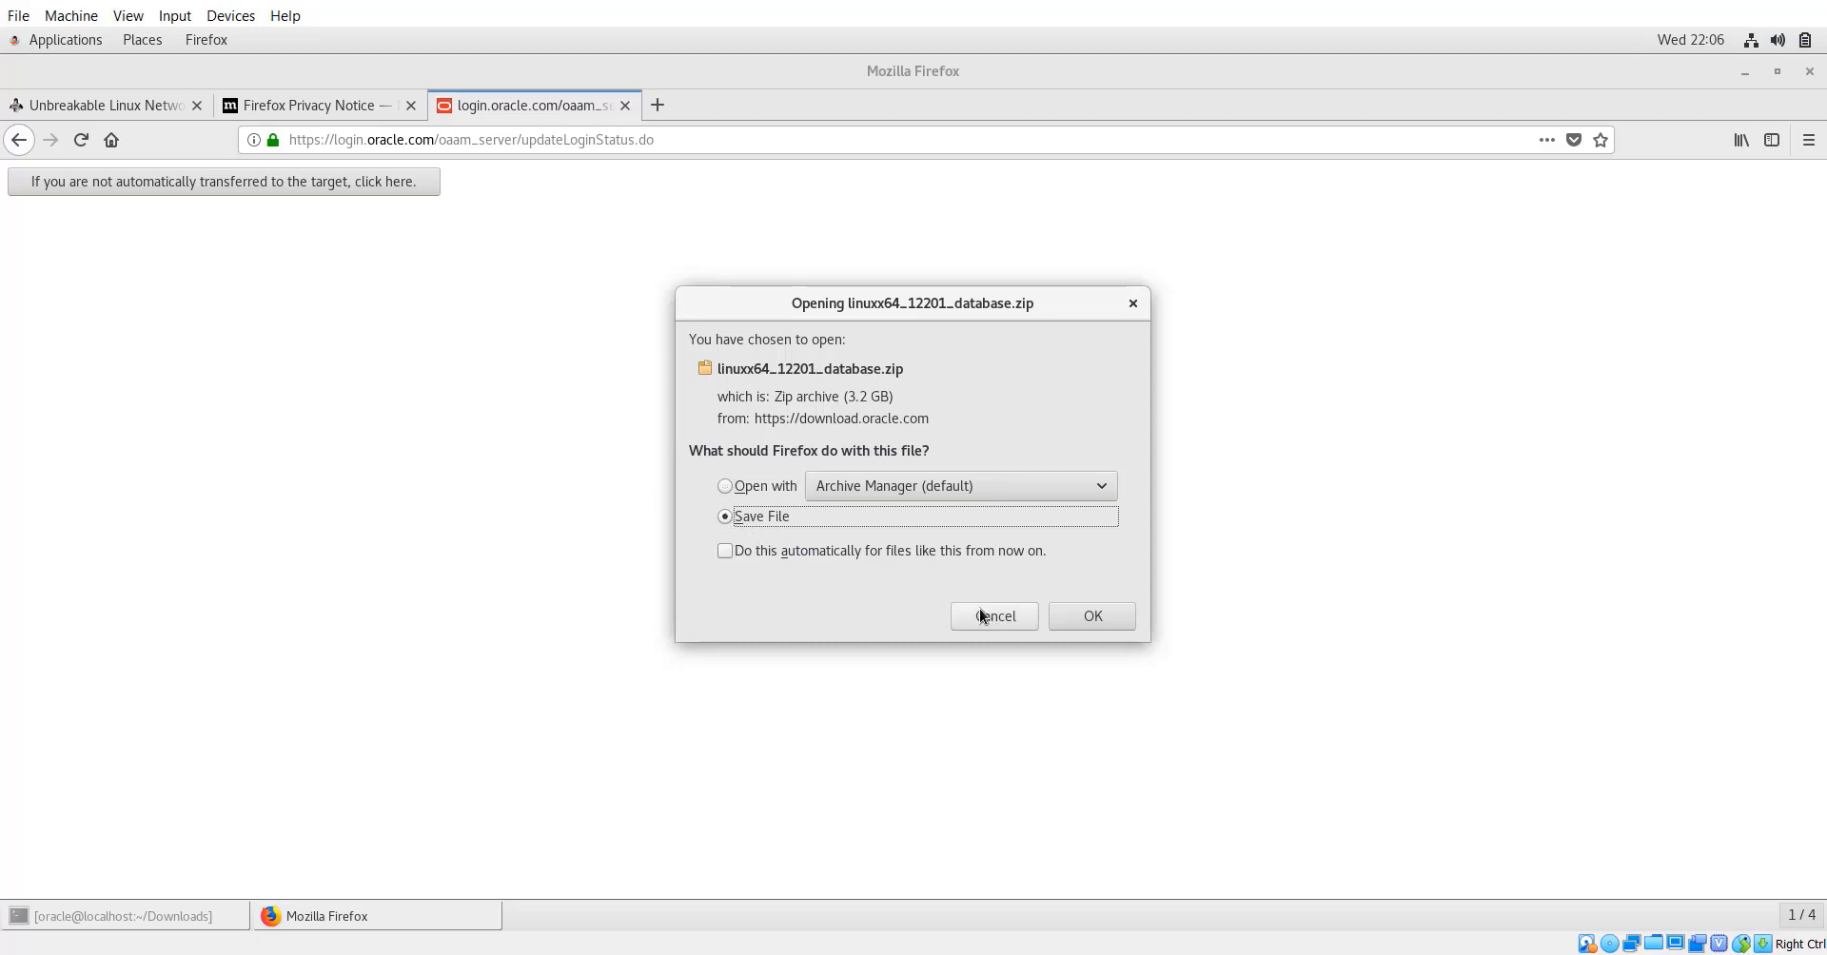
left_click(1089, 622)
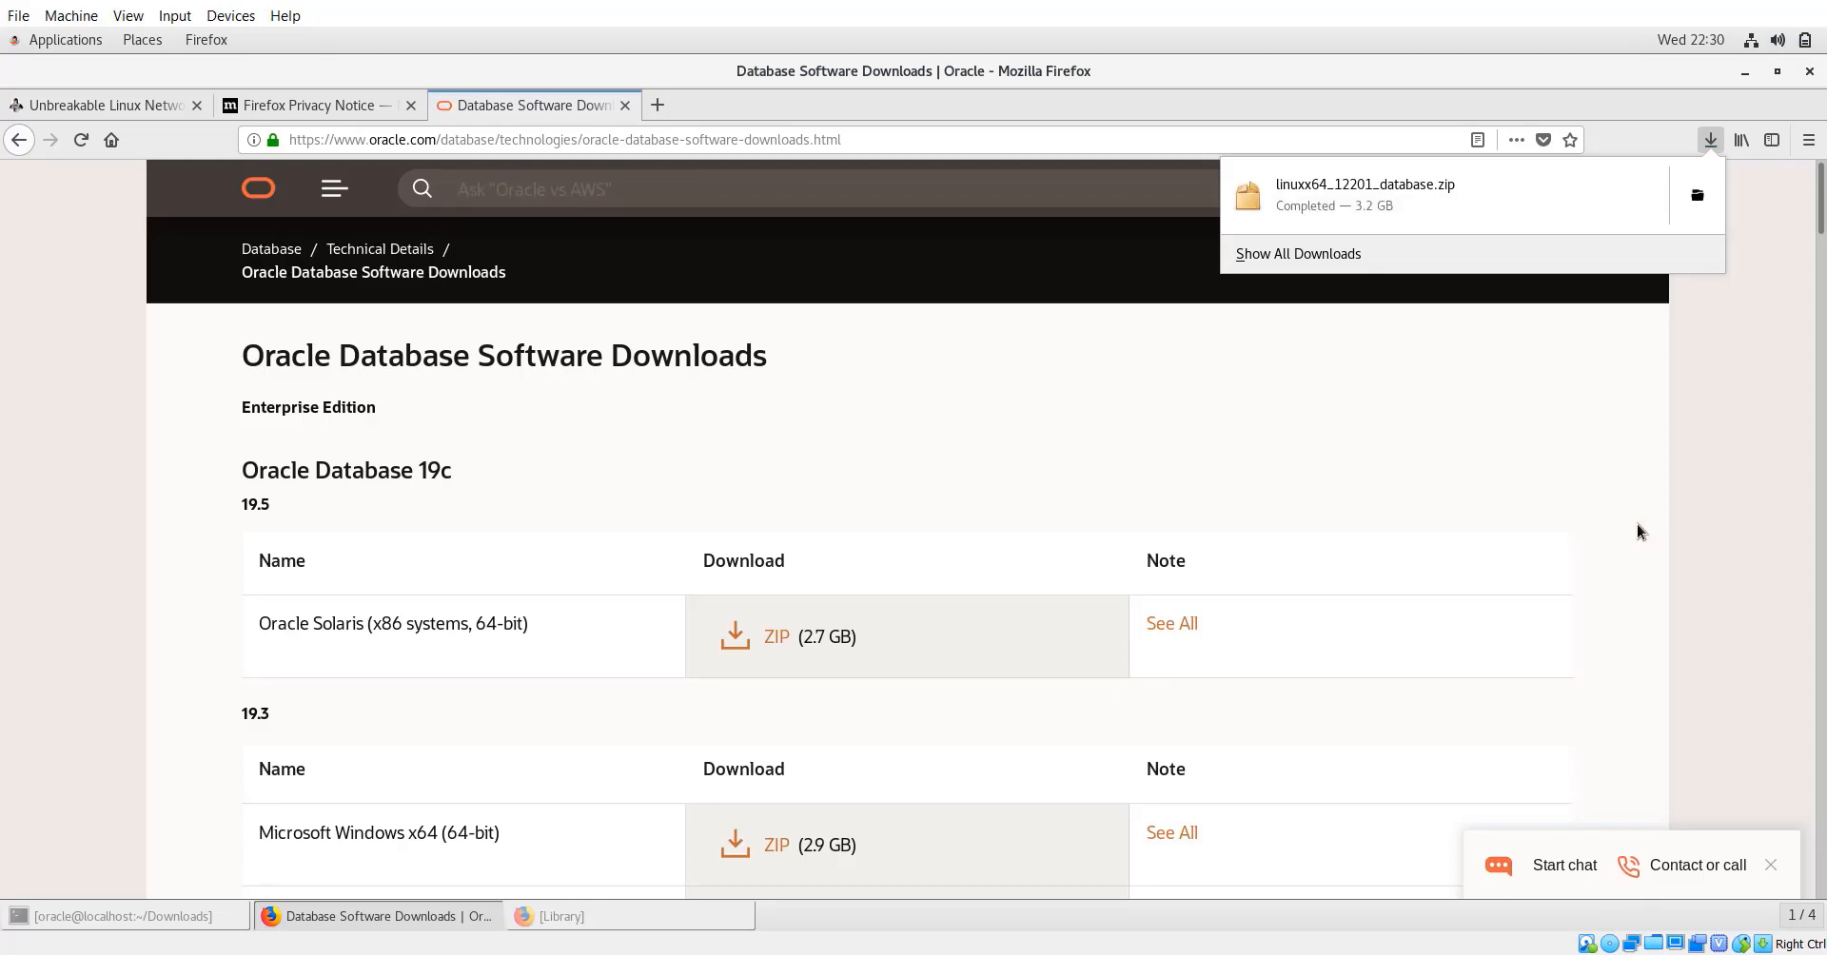
left_click(122, 918)
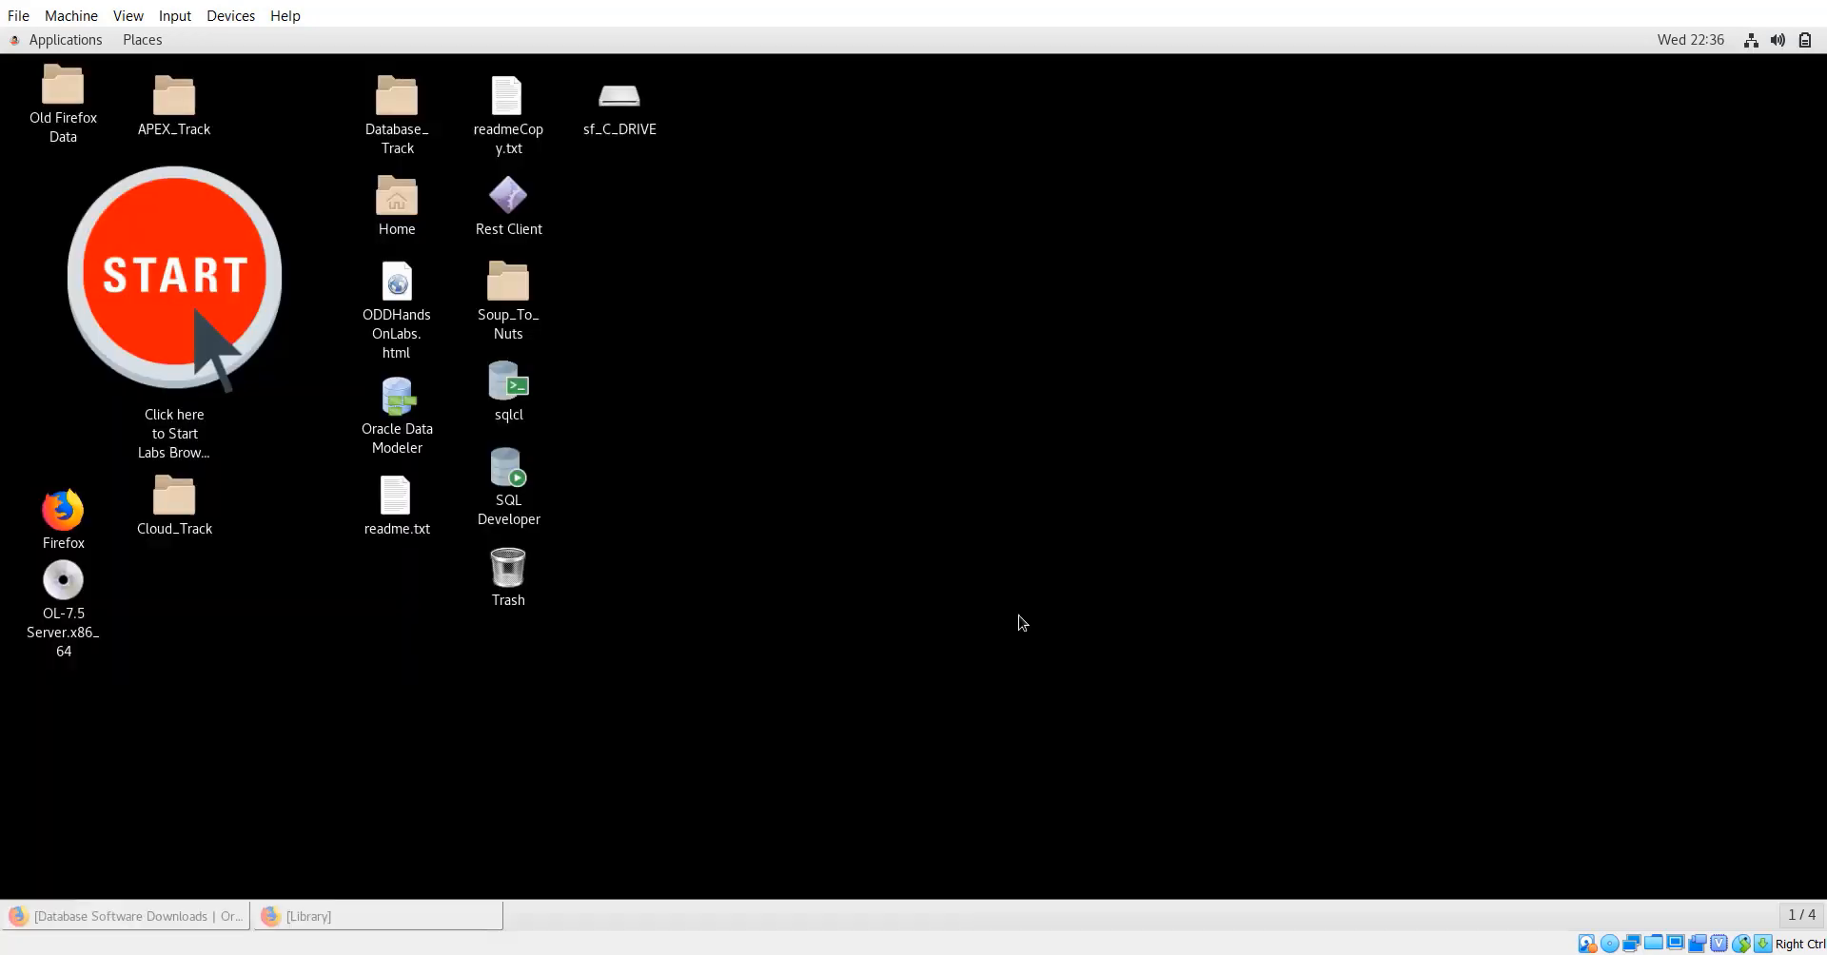
Open a maximized terminal from the desktop and list the home directory with ls.
right_click(1017, 619)
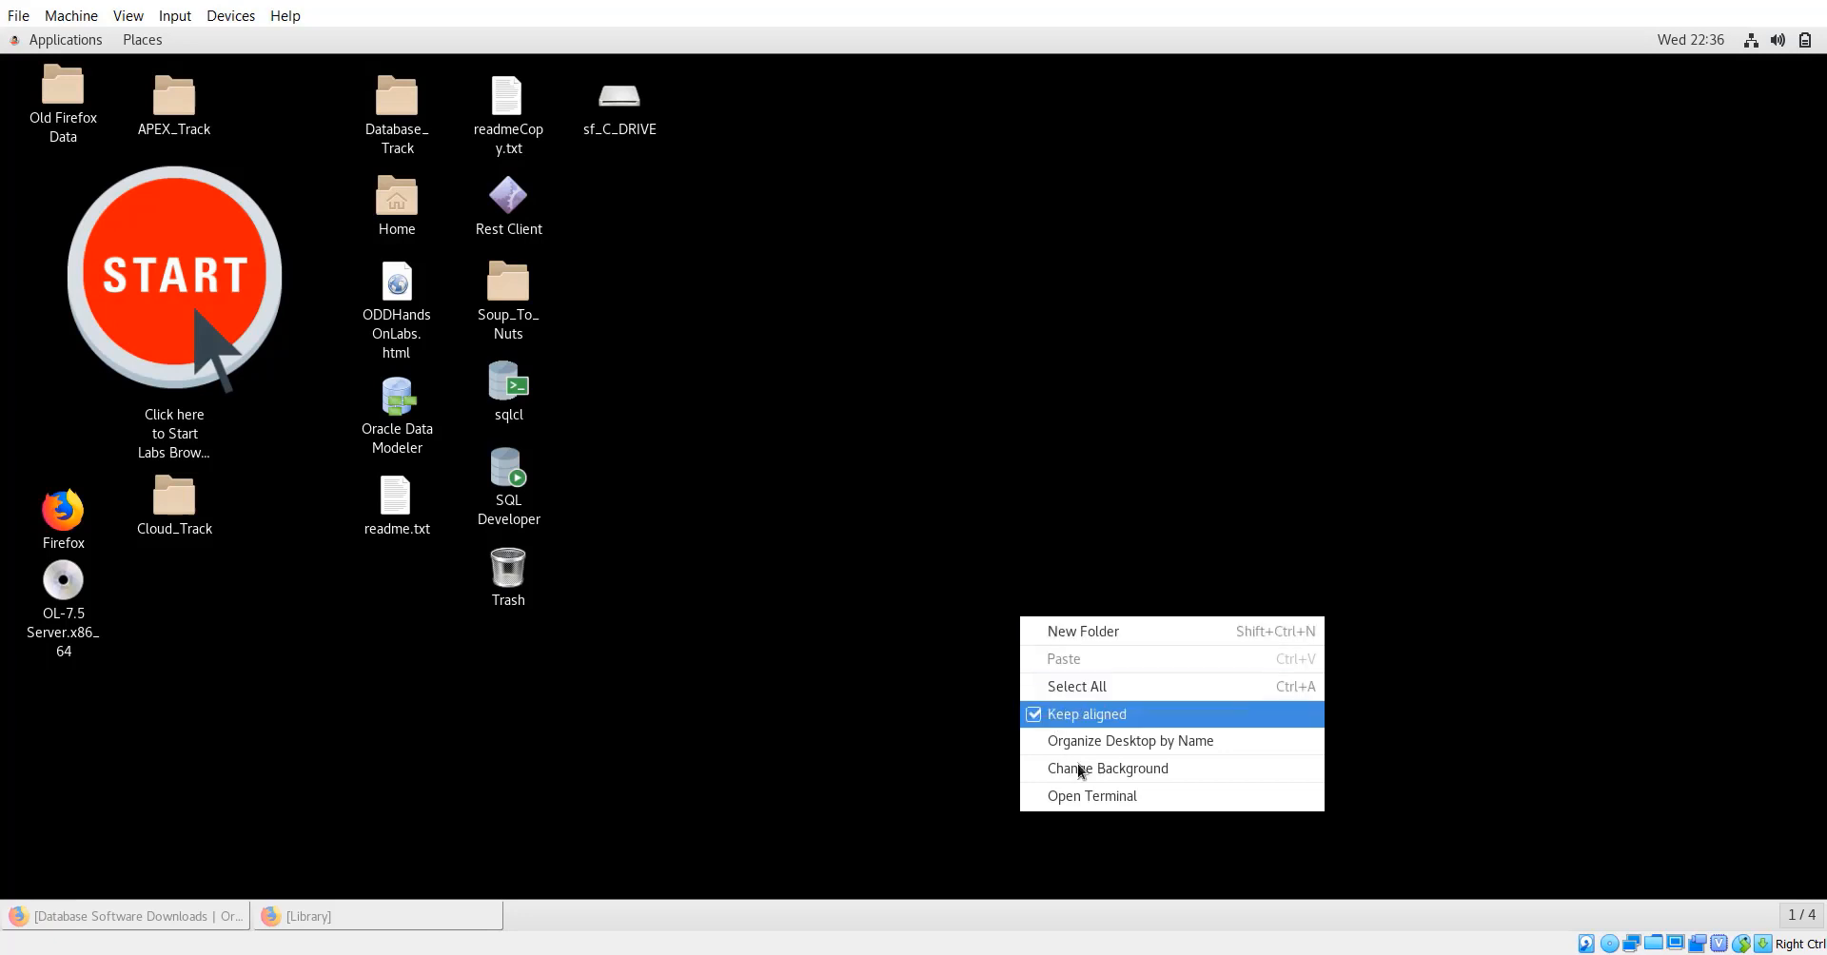
left_click(1091, 800)
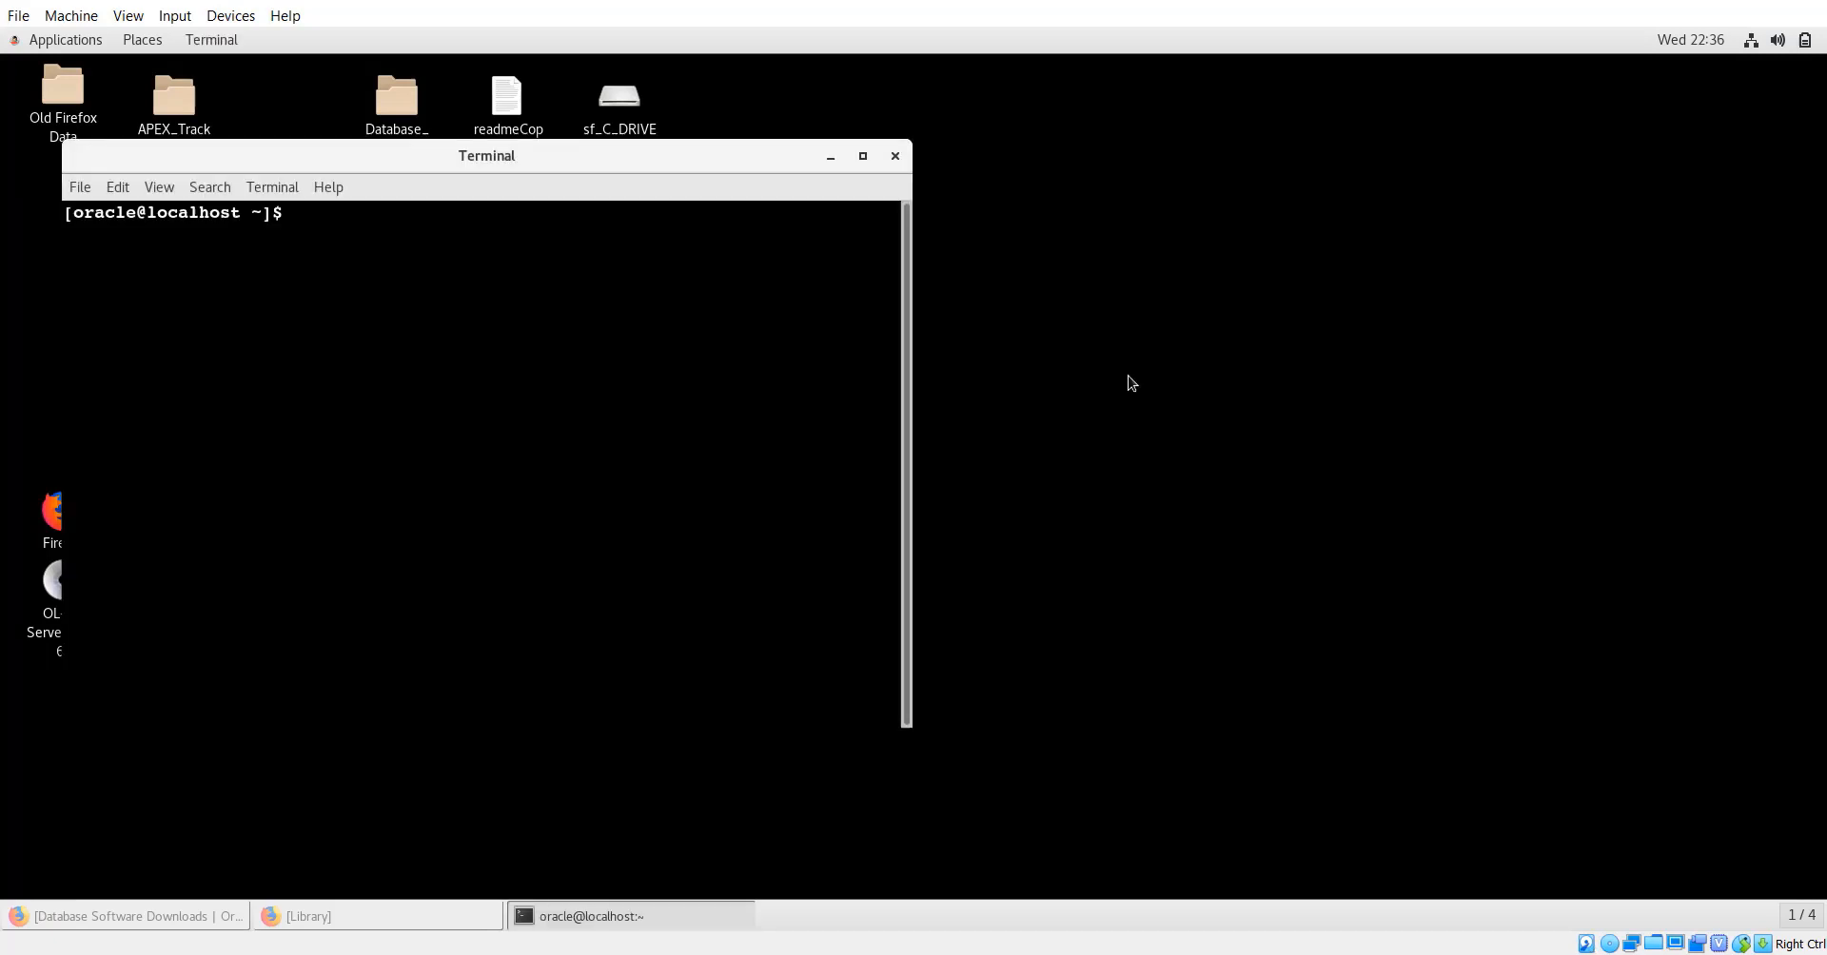
left_click(861, 158)
type("cd ")
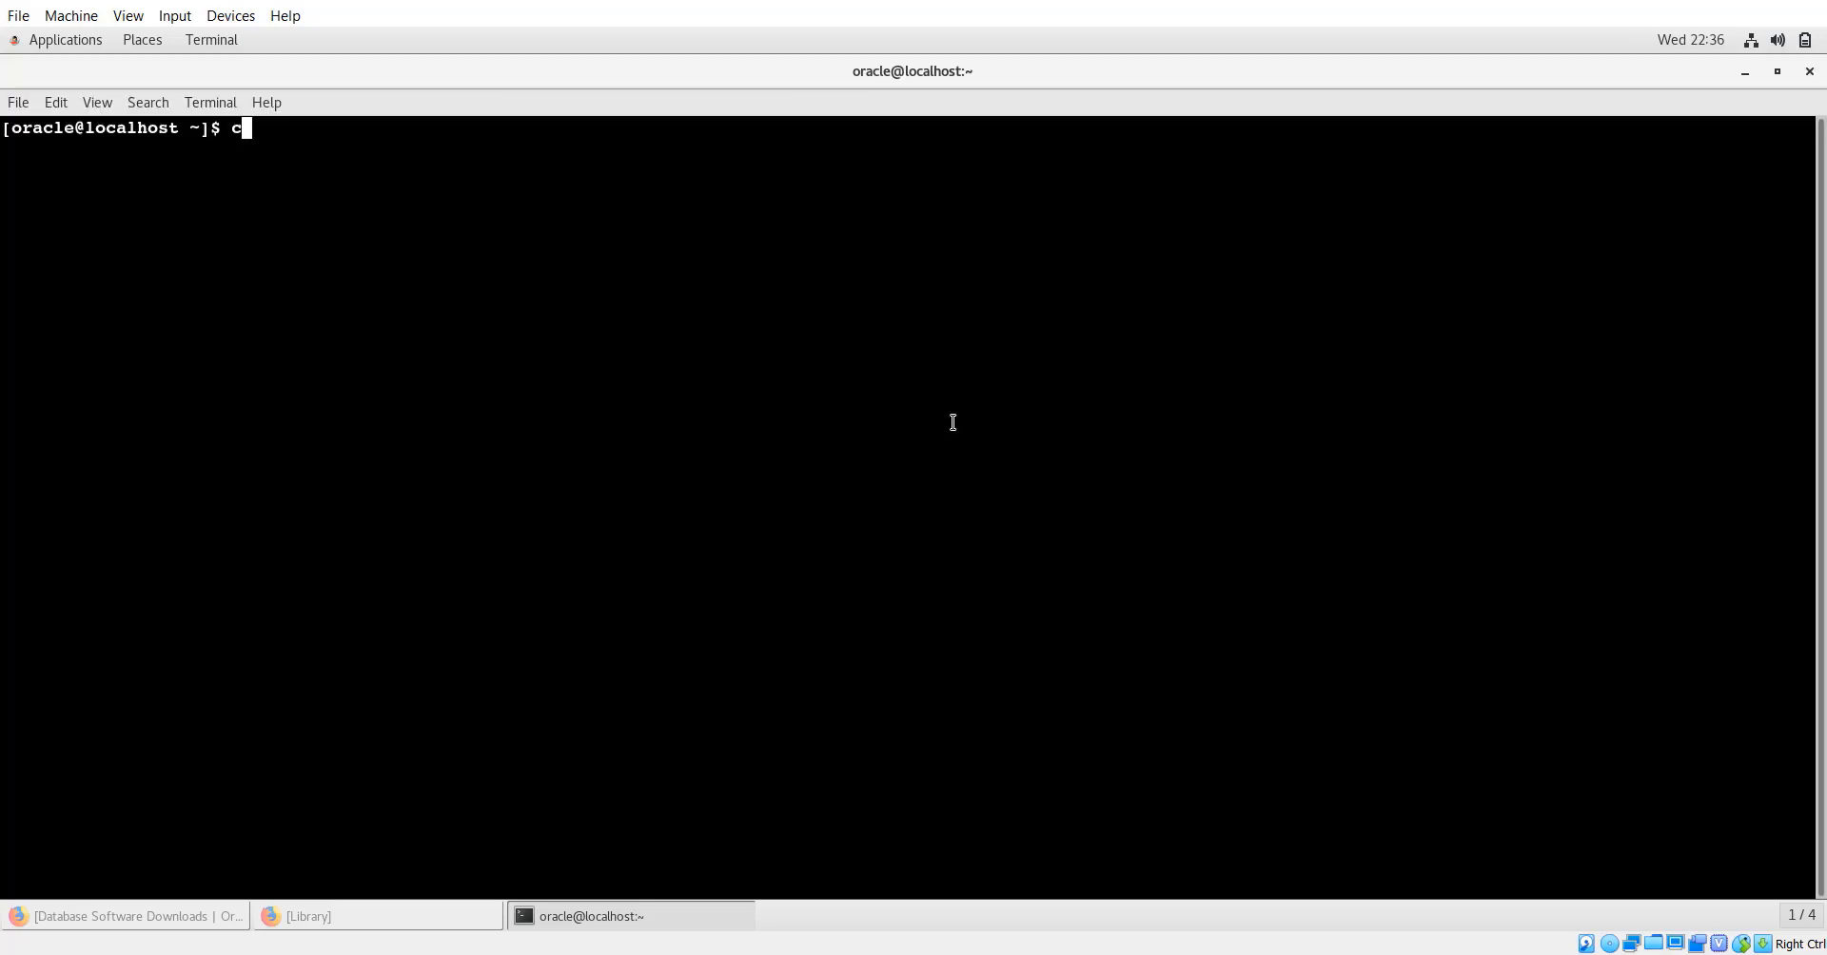
type("unzip")
key("BackSpace")
key("BackSpace")
key("BackSpace")
key("BackSpace")
key("BackSpace")
key("BackSpace")
key("BackSpace")
key("BackSpace")
type("ls")
key("Return")
Change into the Downloads folder and confirm the zip file is there.
type("cd ")
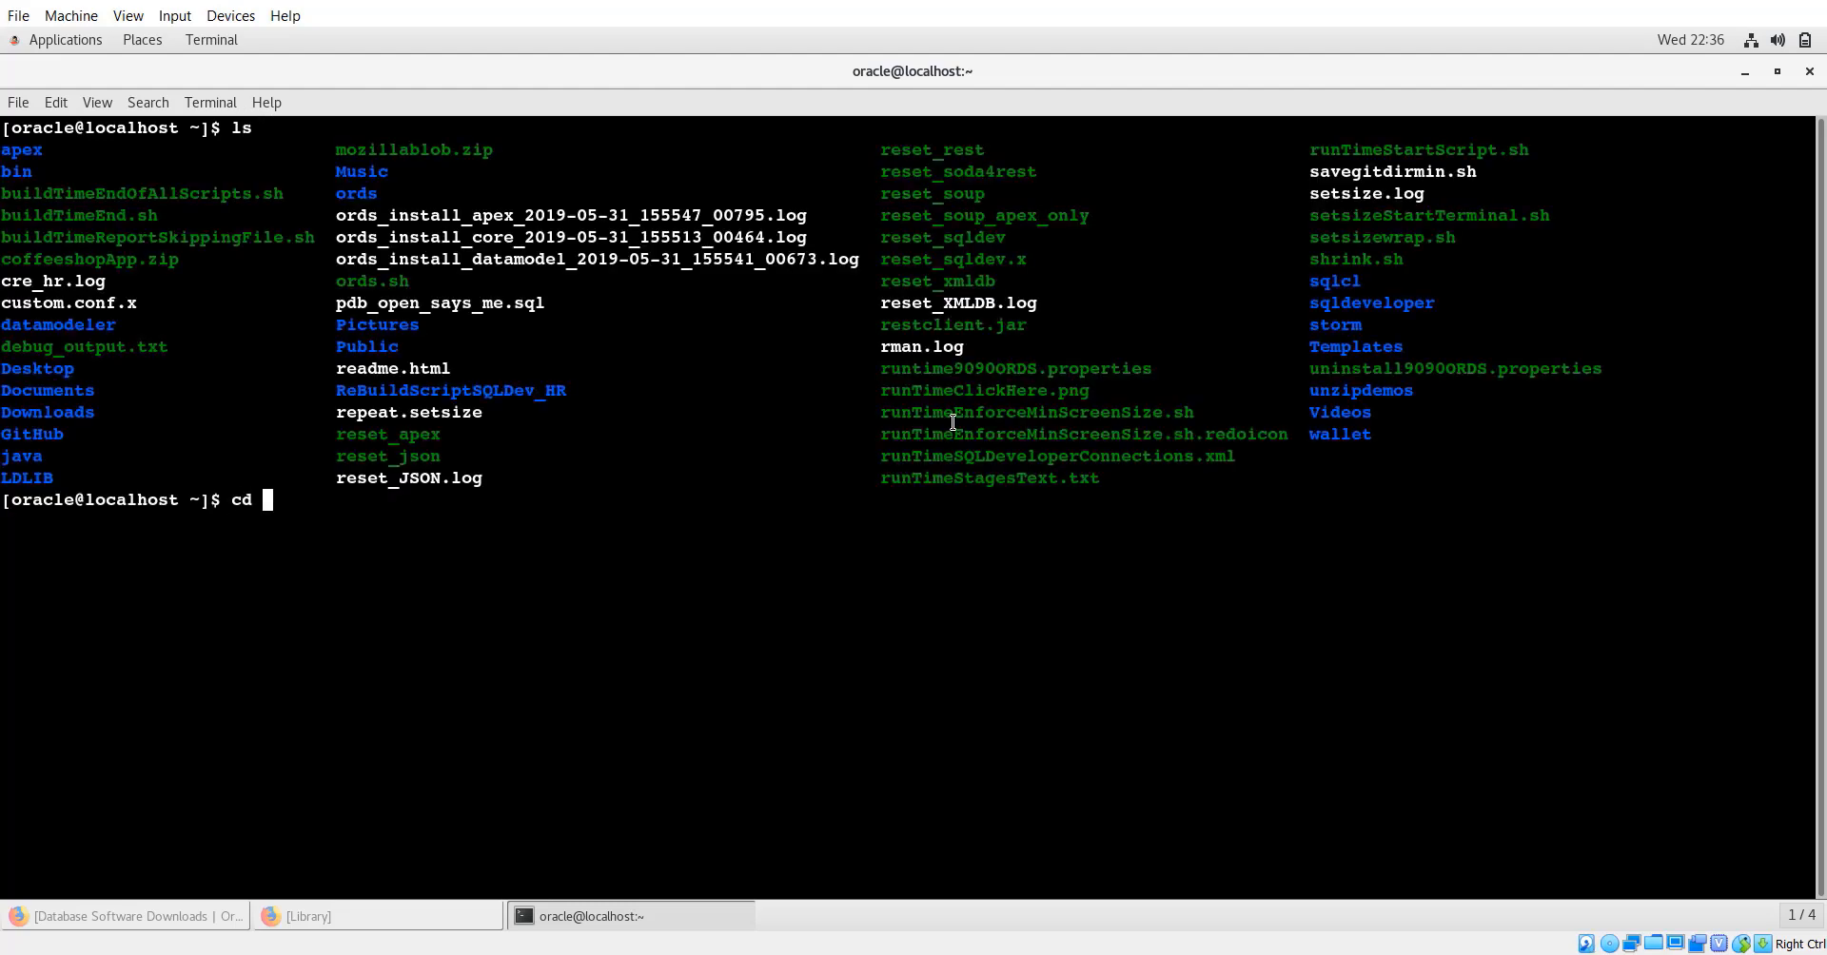
type("Dwon")
key("BackSpace")
key("BackSpace")
key("BackSpace")
key("BackSpace")
type("d")
key("BackSpace")
type("Downl")
key("Tab")
key("Return")
type("ls")
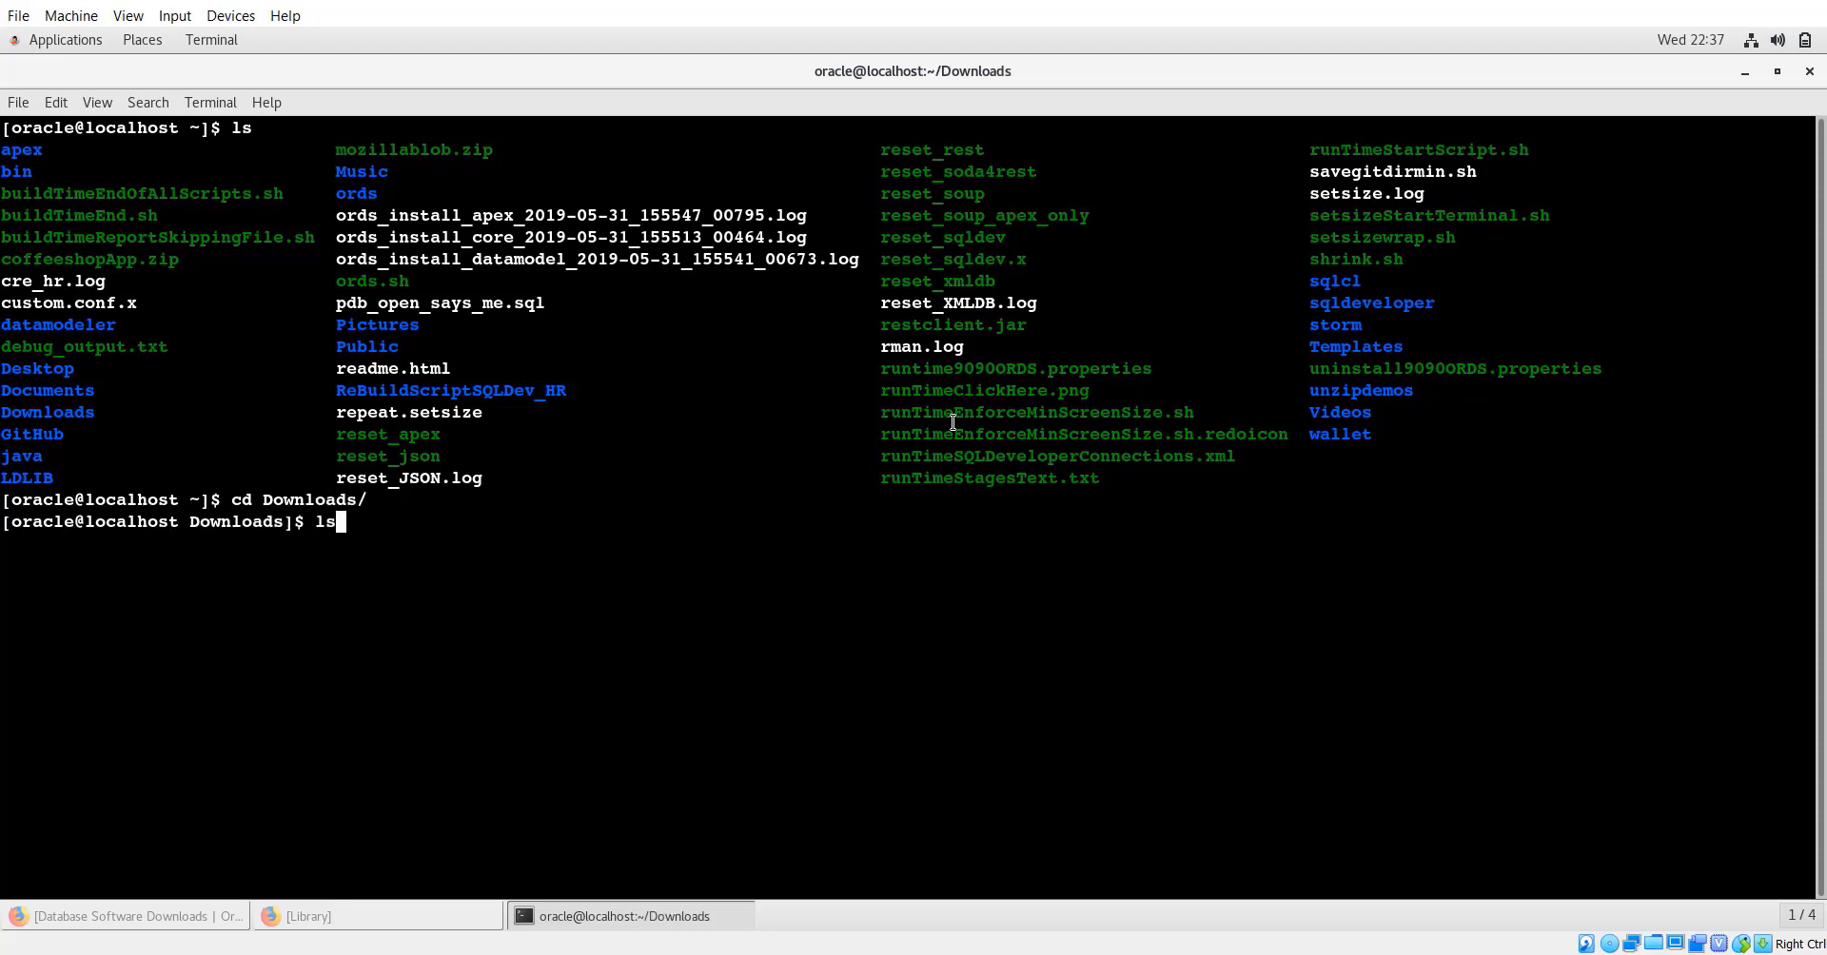
key("Return")
Enter 'unzip linuxx64_12201_database.zip' at the prompt.
type("inz")
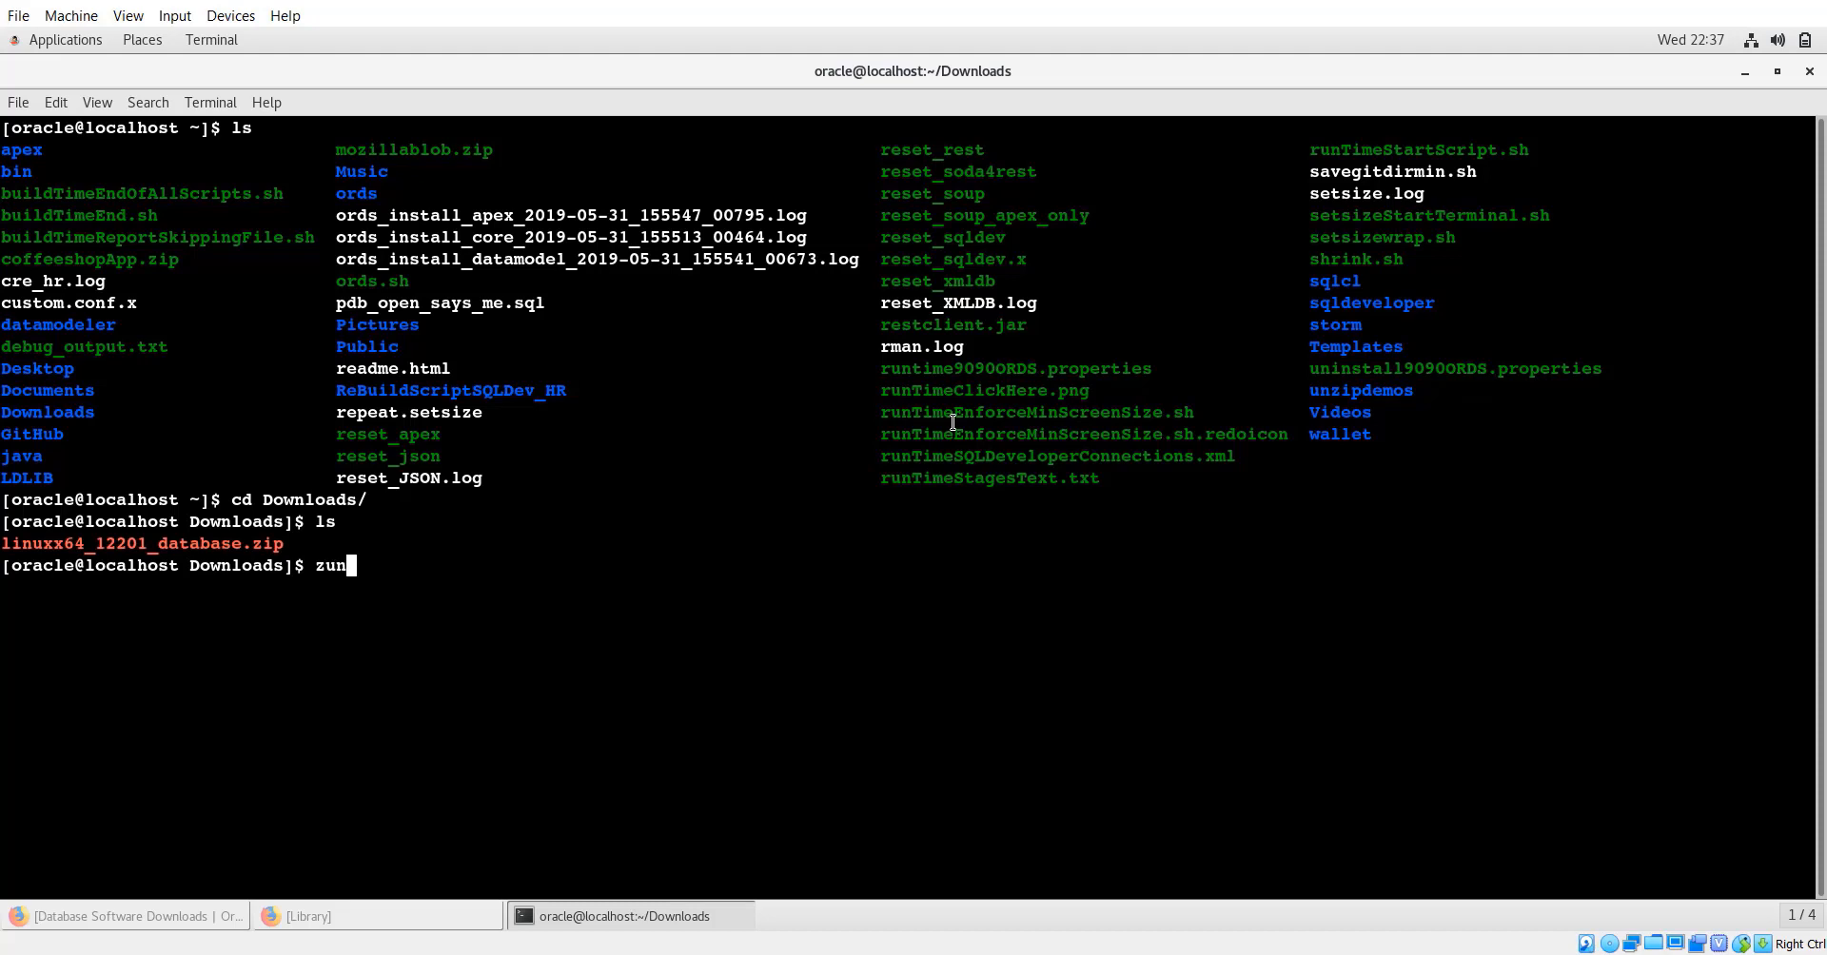
key("BackSpace")
key("BackSpace")
key("BackSpace")
type("uni")
key("BackSpace")
key("BackSpace")
key("BackSpace")
type("unzip")
key("Tab")
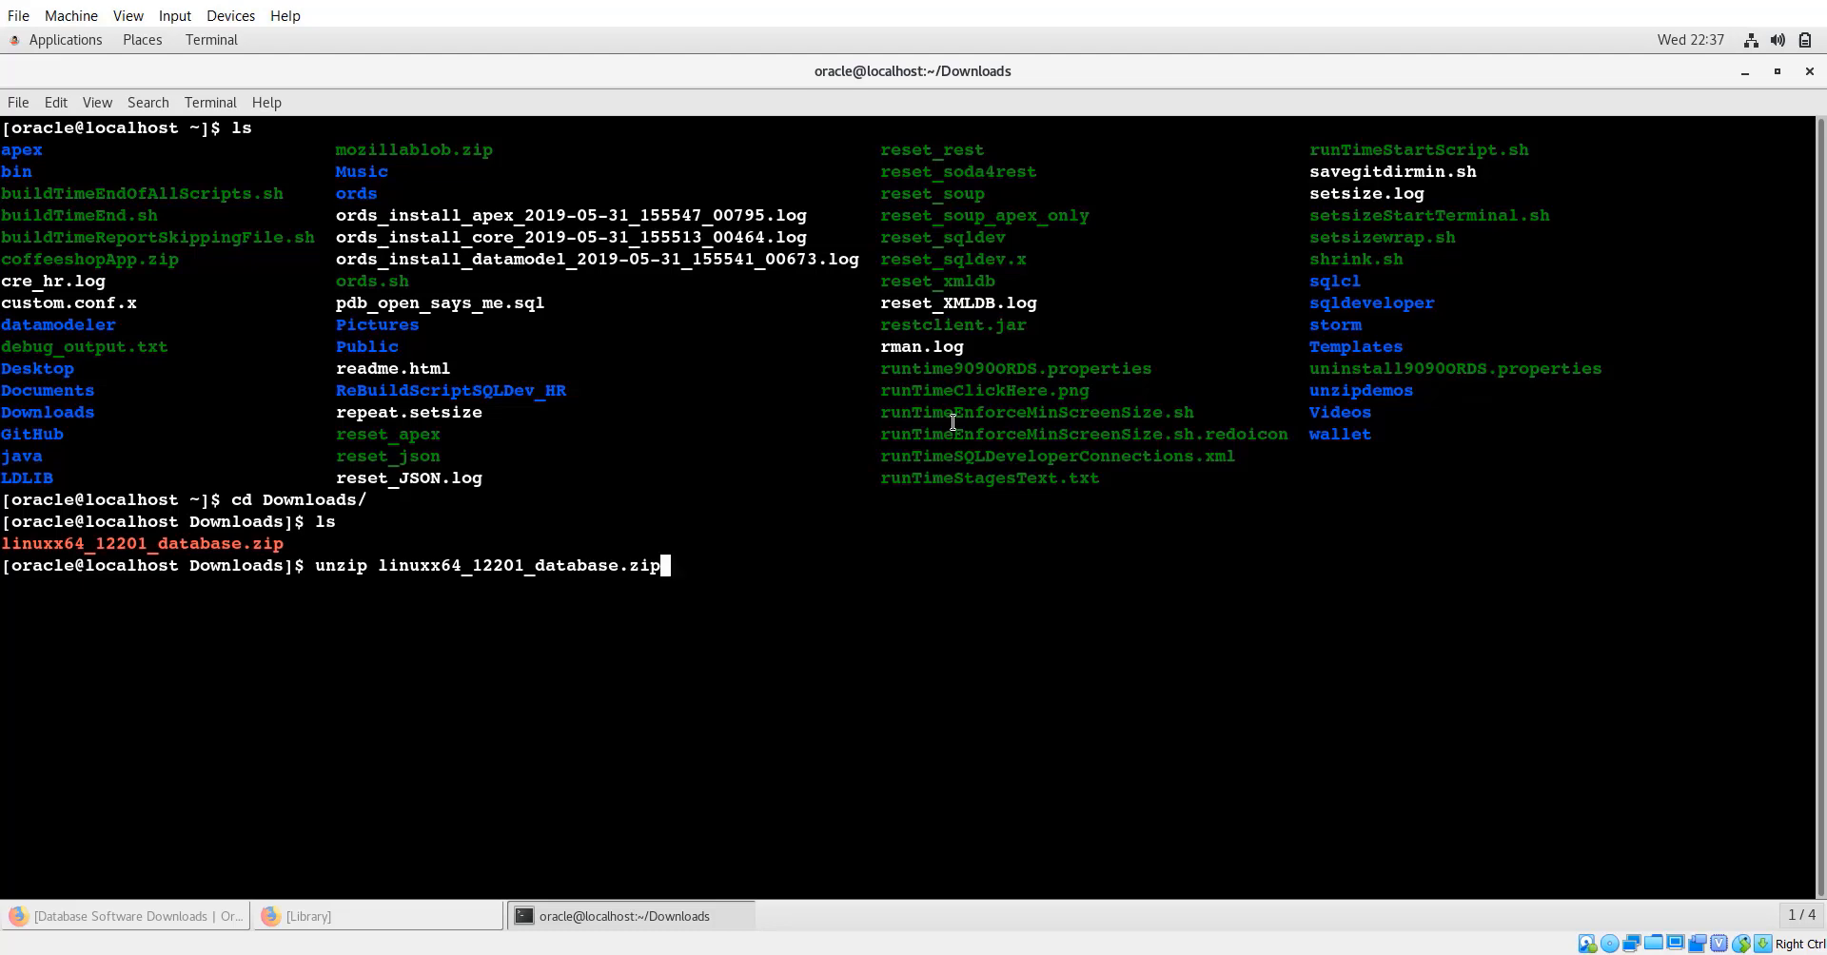
Extract linuxx64_12201_database.zip and change into the extracted database folder.
key("Return")
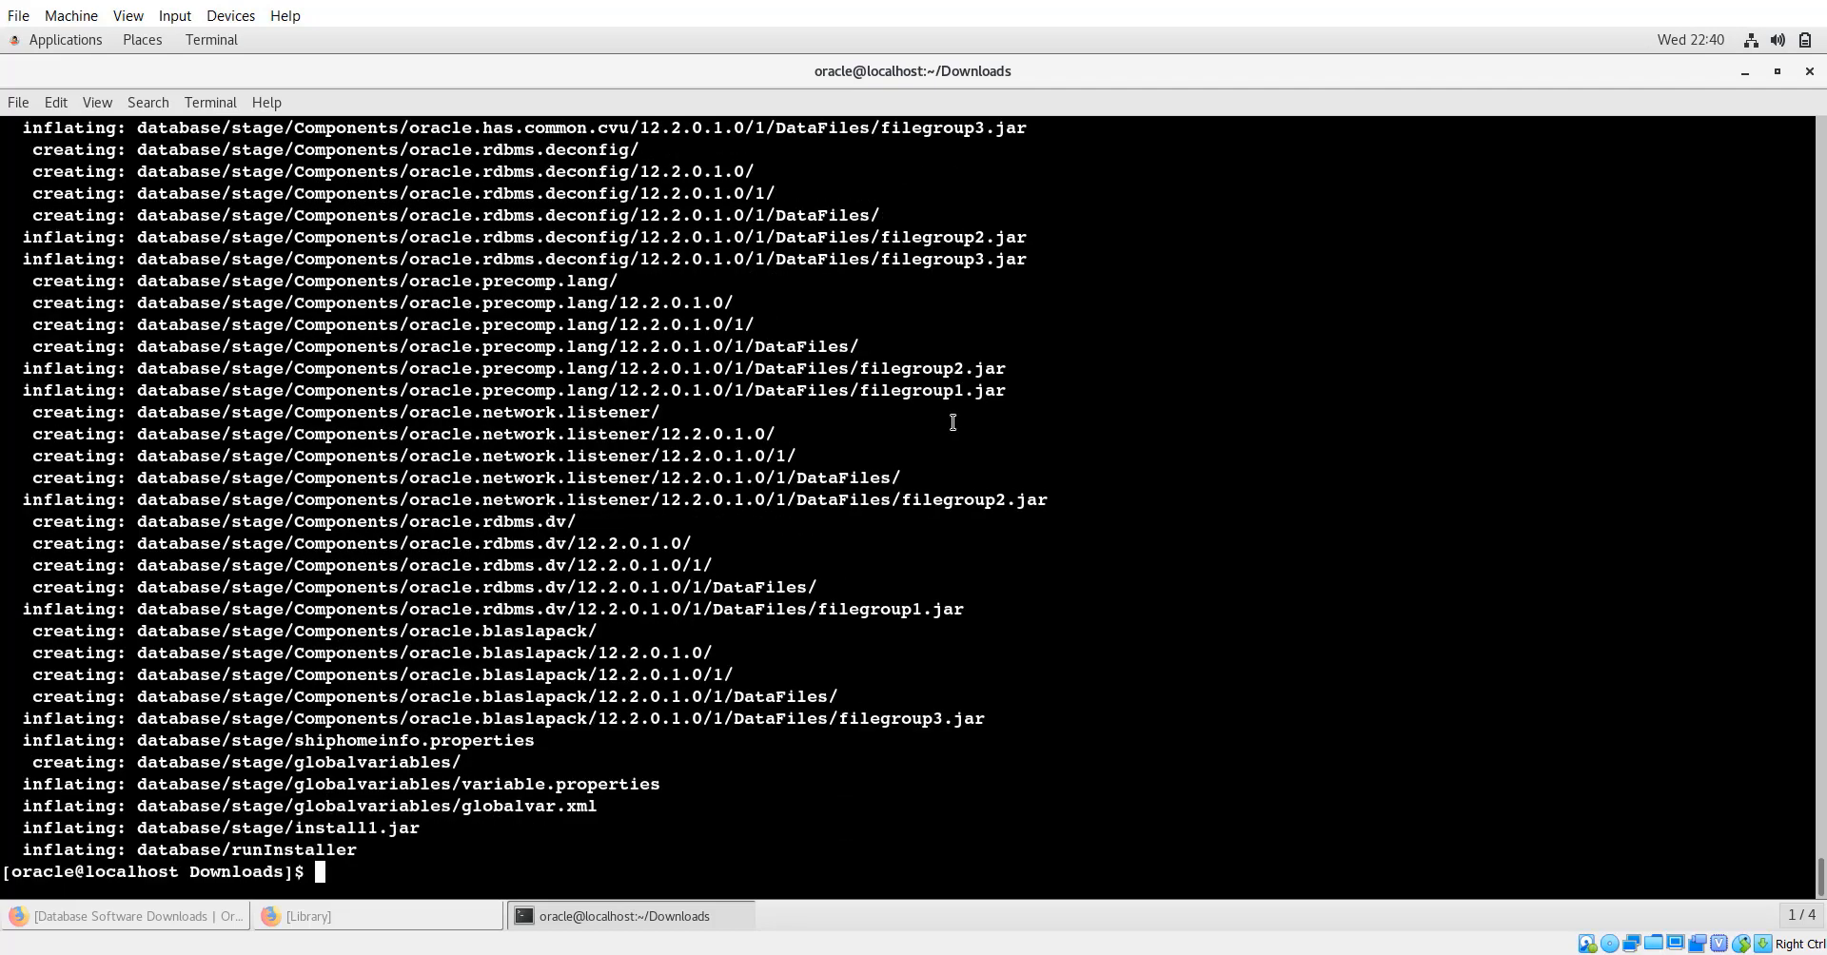
type("ls")
key("Return")
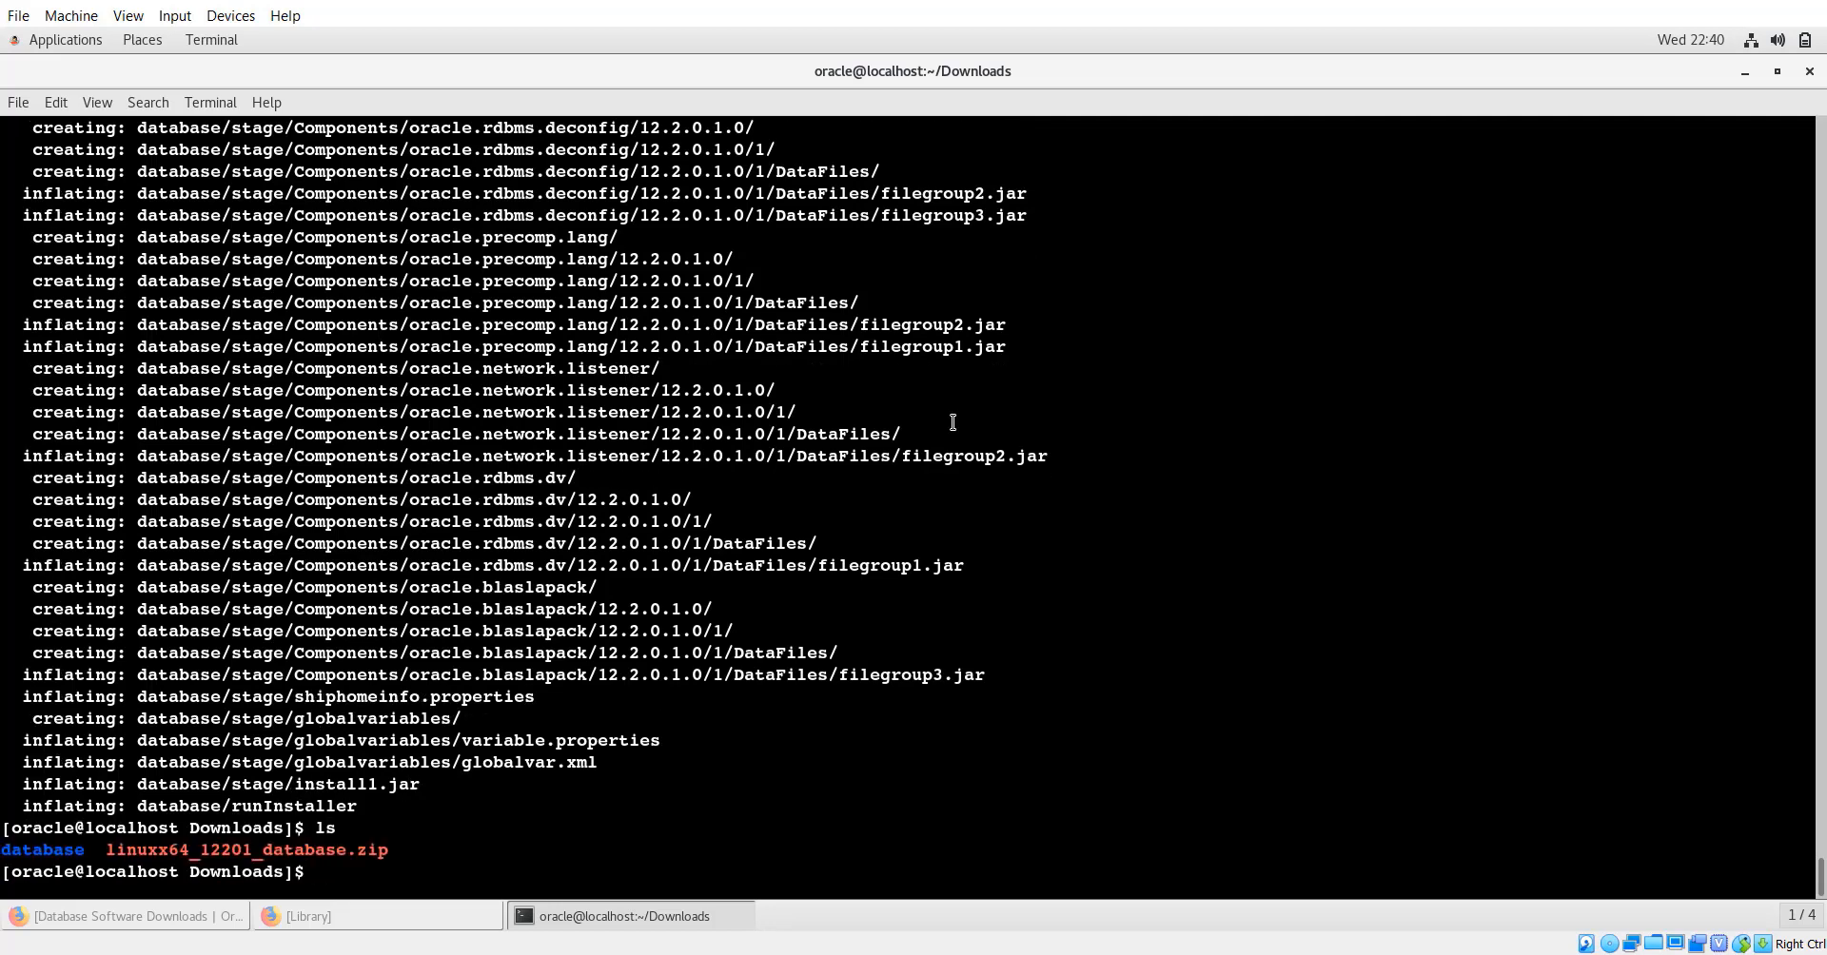
type("cd daa")
key("BackSpace")
key("Tab")
key("Return")
List the database folder's files and launch ./runInstaller.
type("ls")
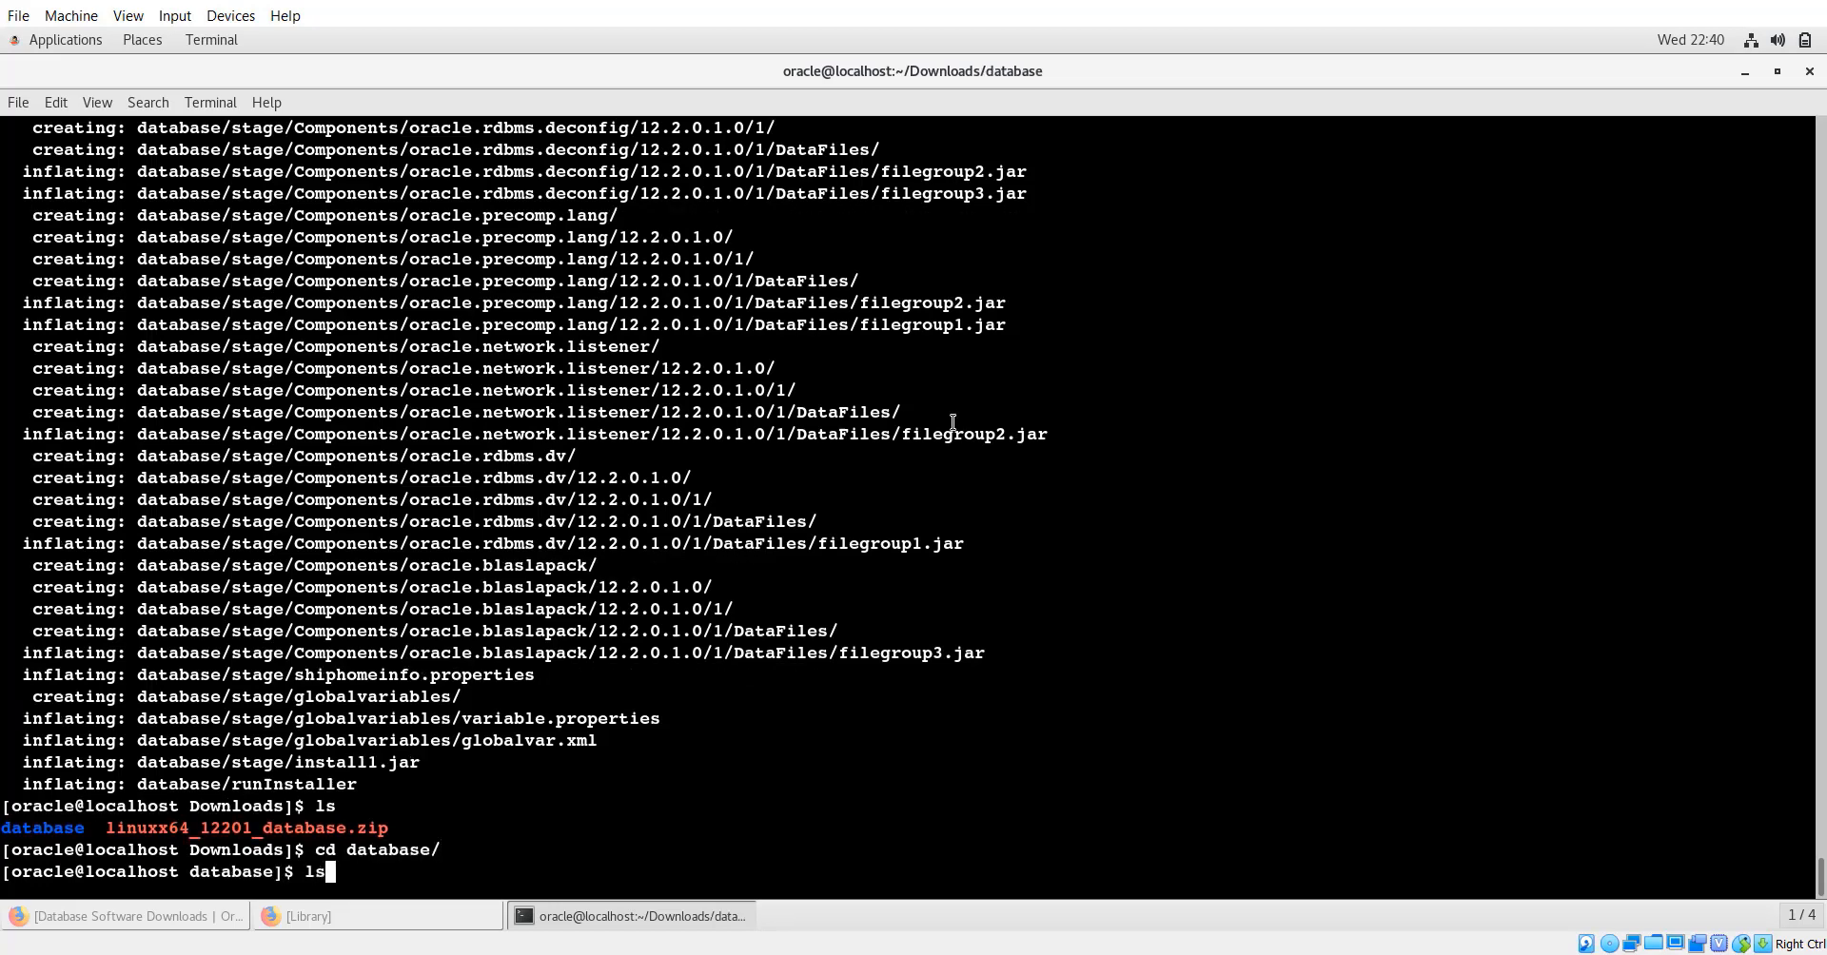
key("Return")
type("./")
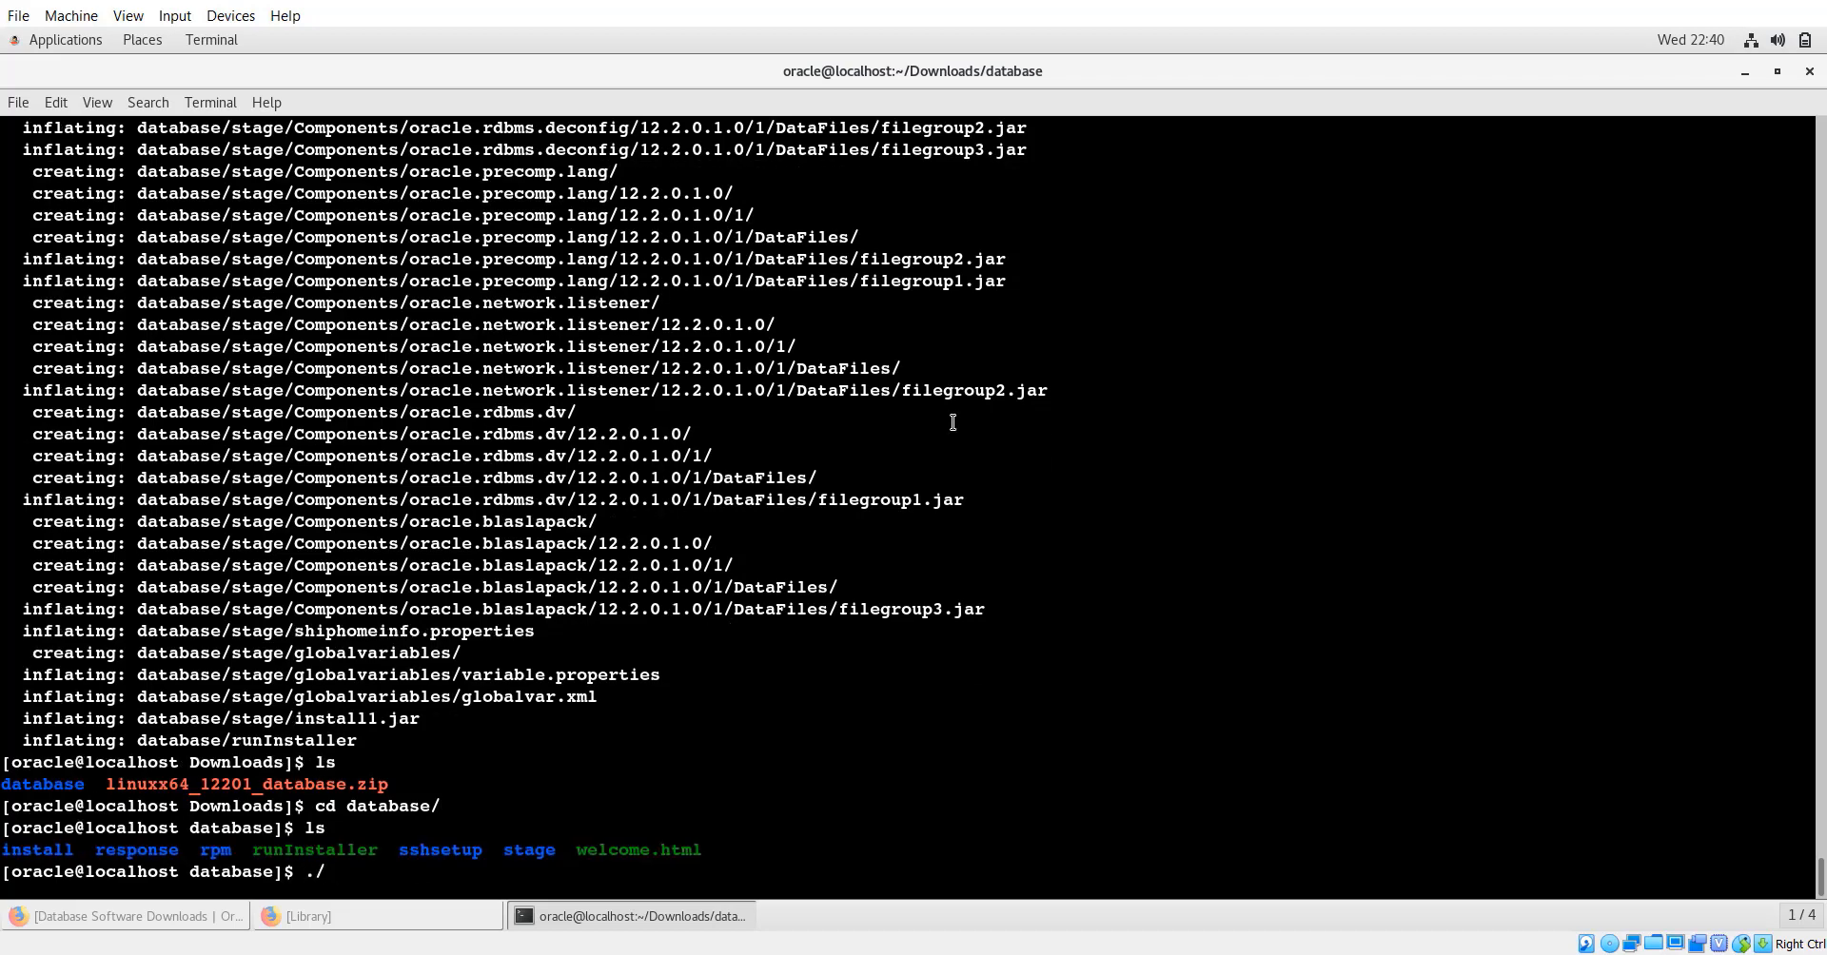
type("runI")
key("Tab")
key("Return")
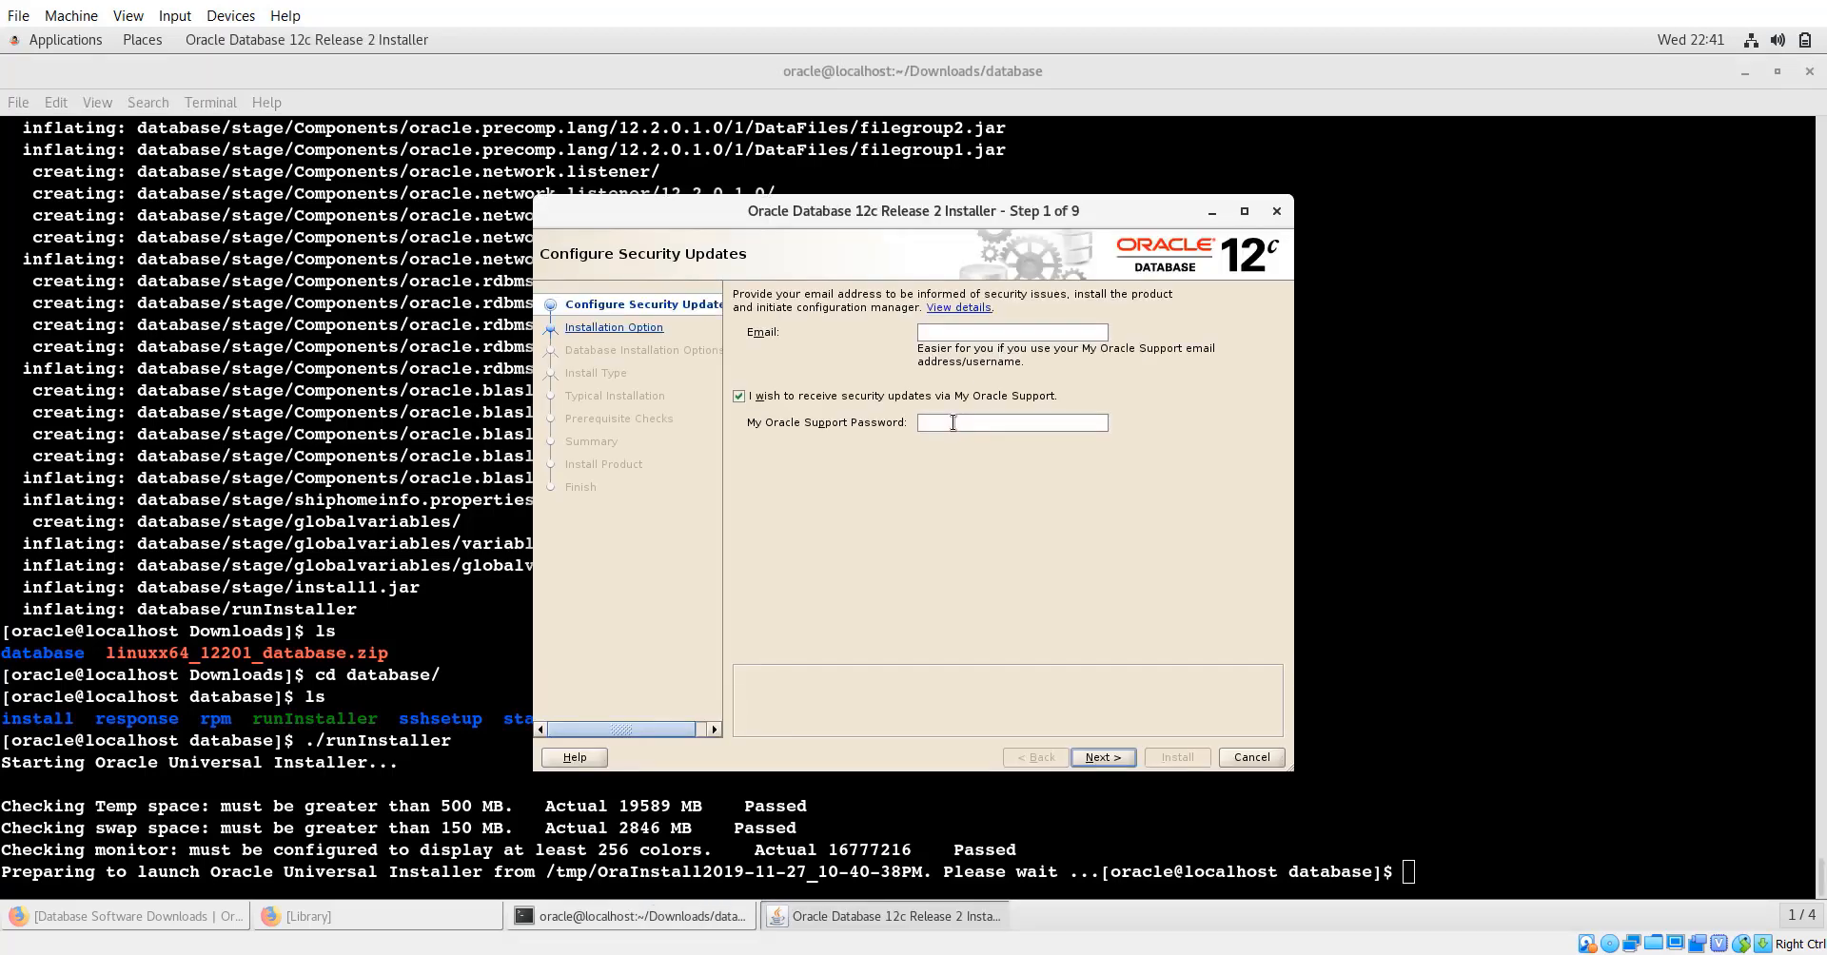
Maximize the installer, untick security updates, and continue without an email address.
left_click(1245, 212)
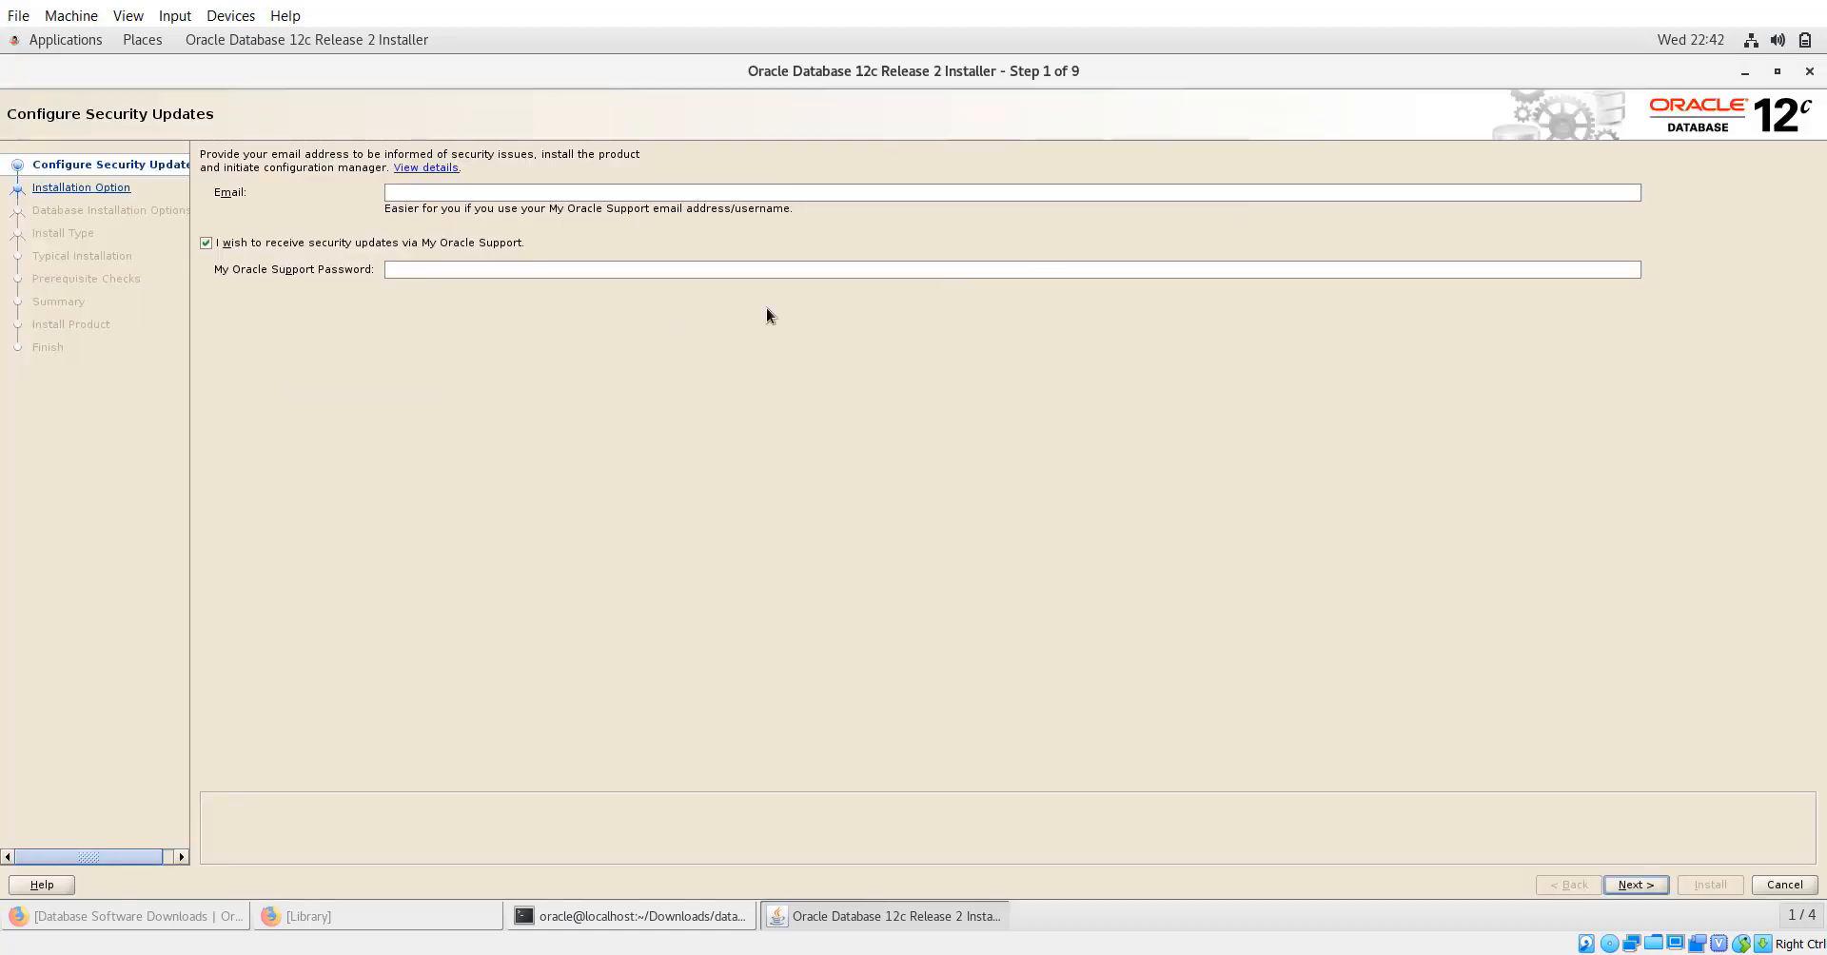
left_click(206, 243)
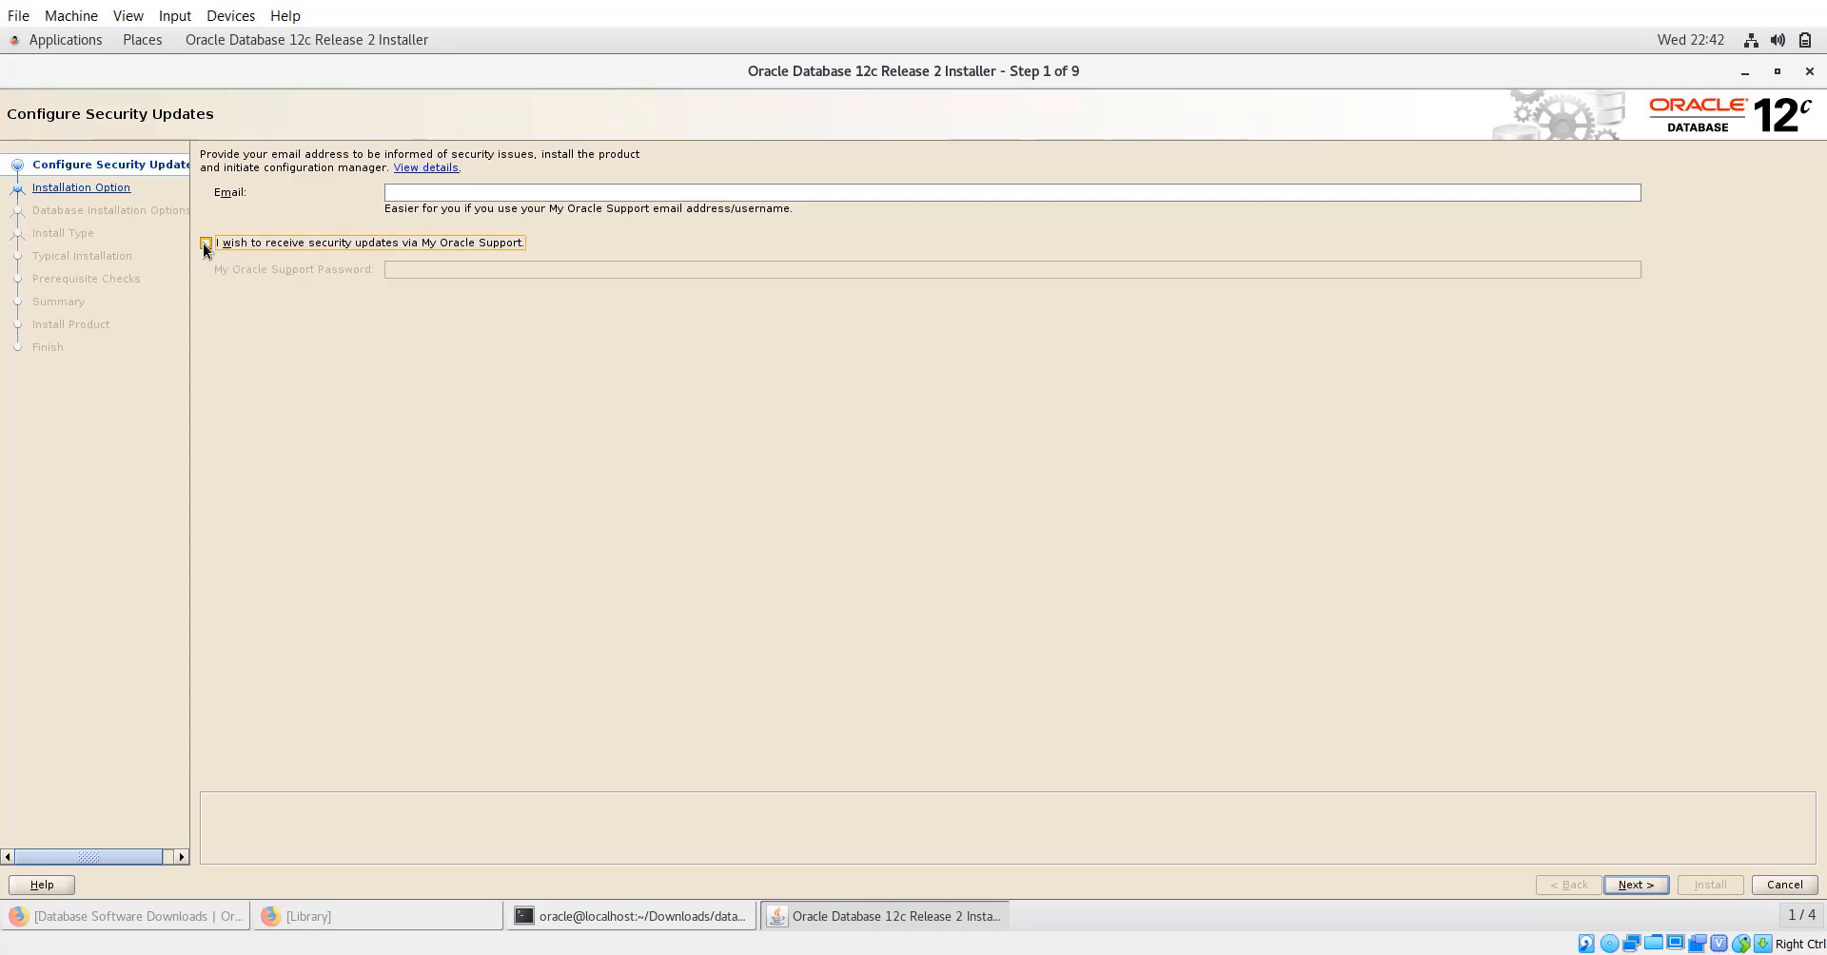
left_click(1623, 886)
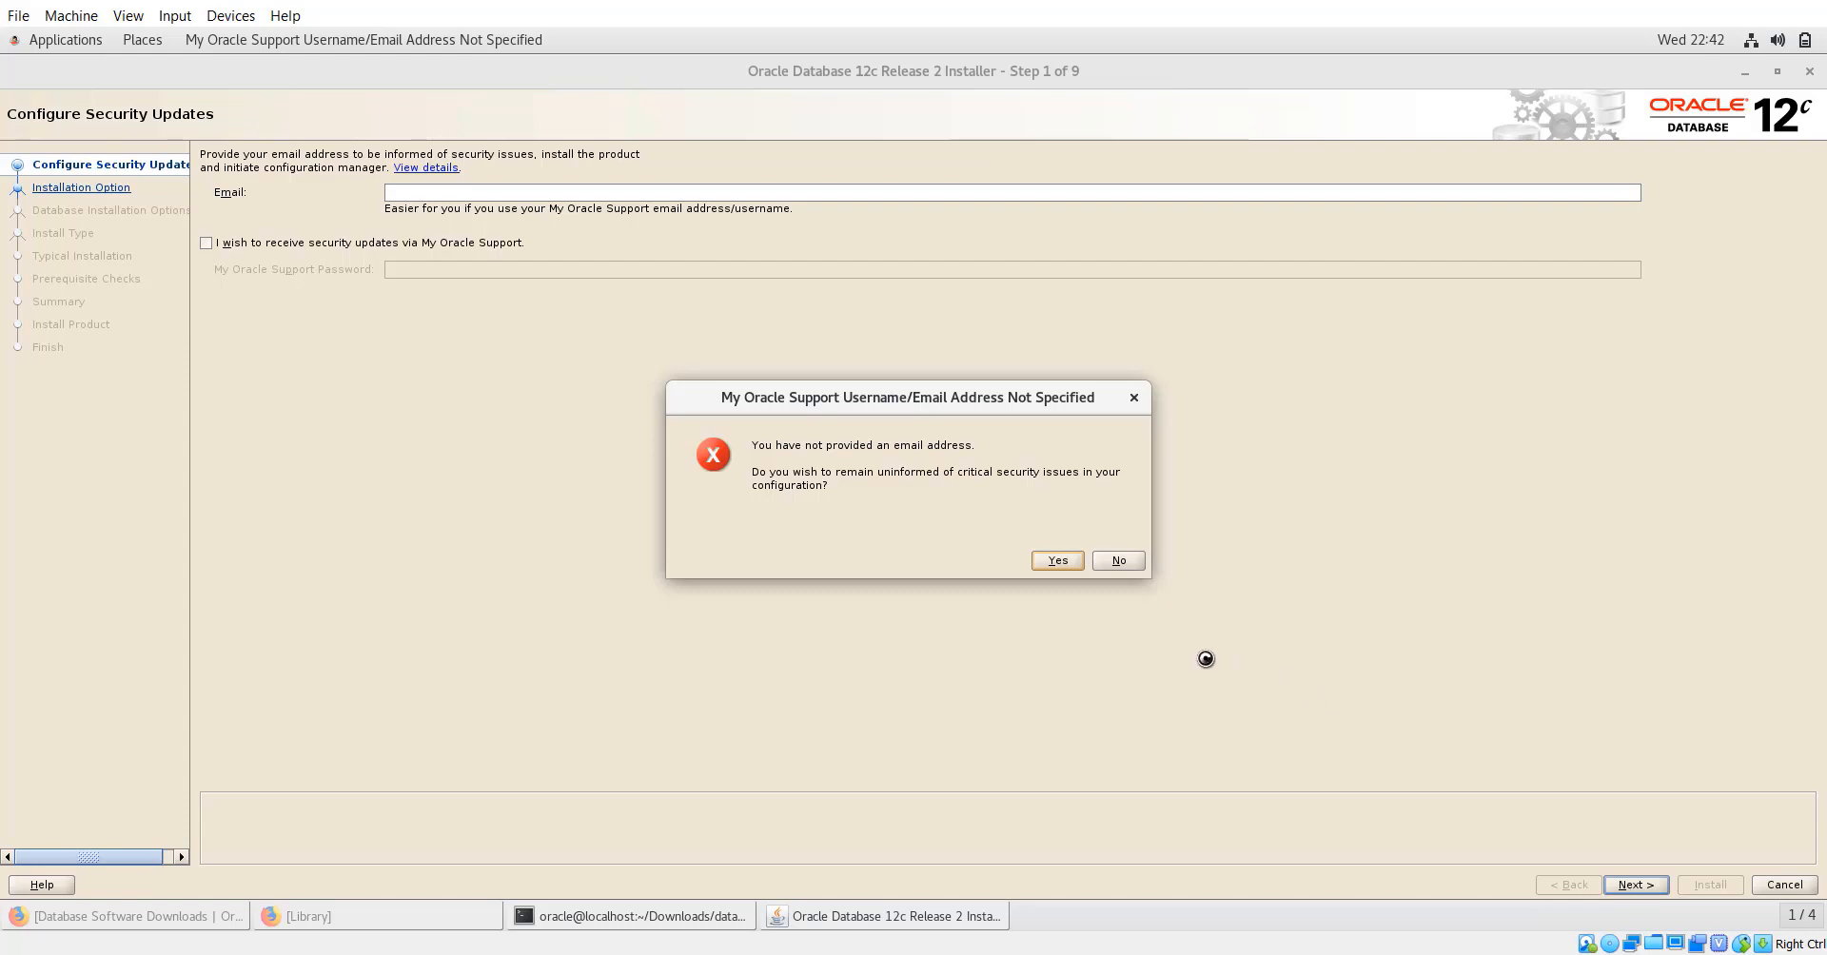
left_click(1062, 565)
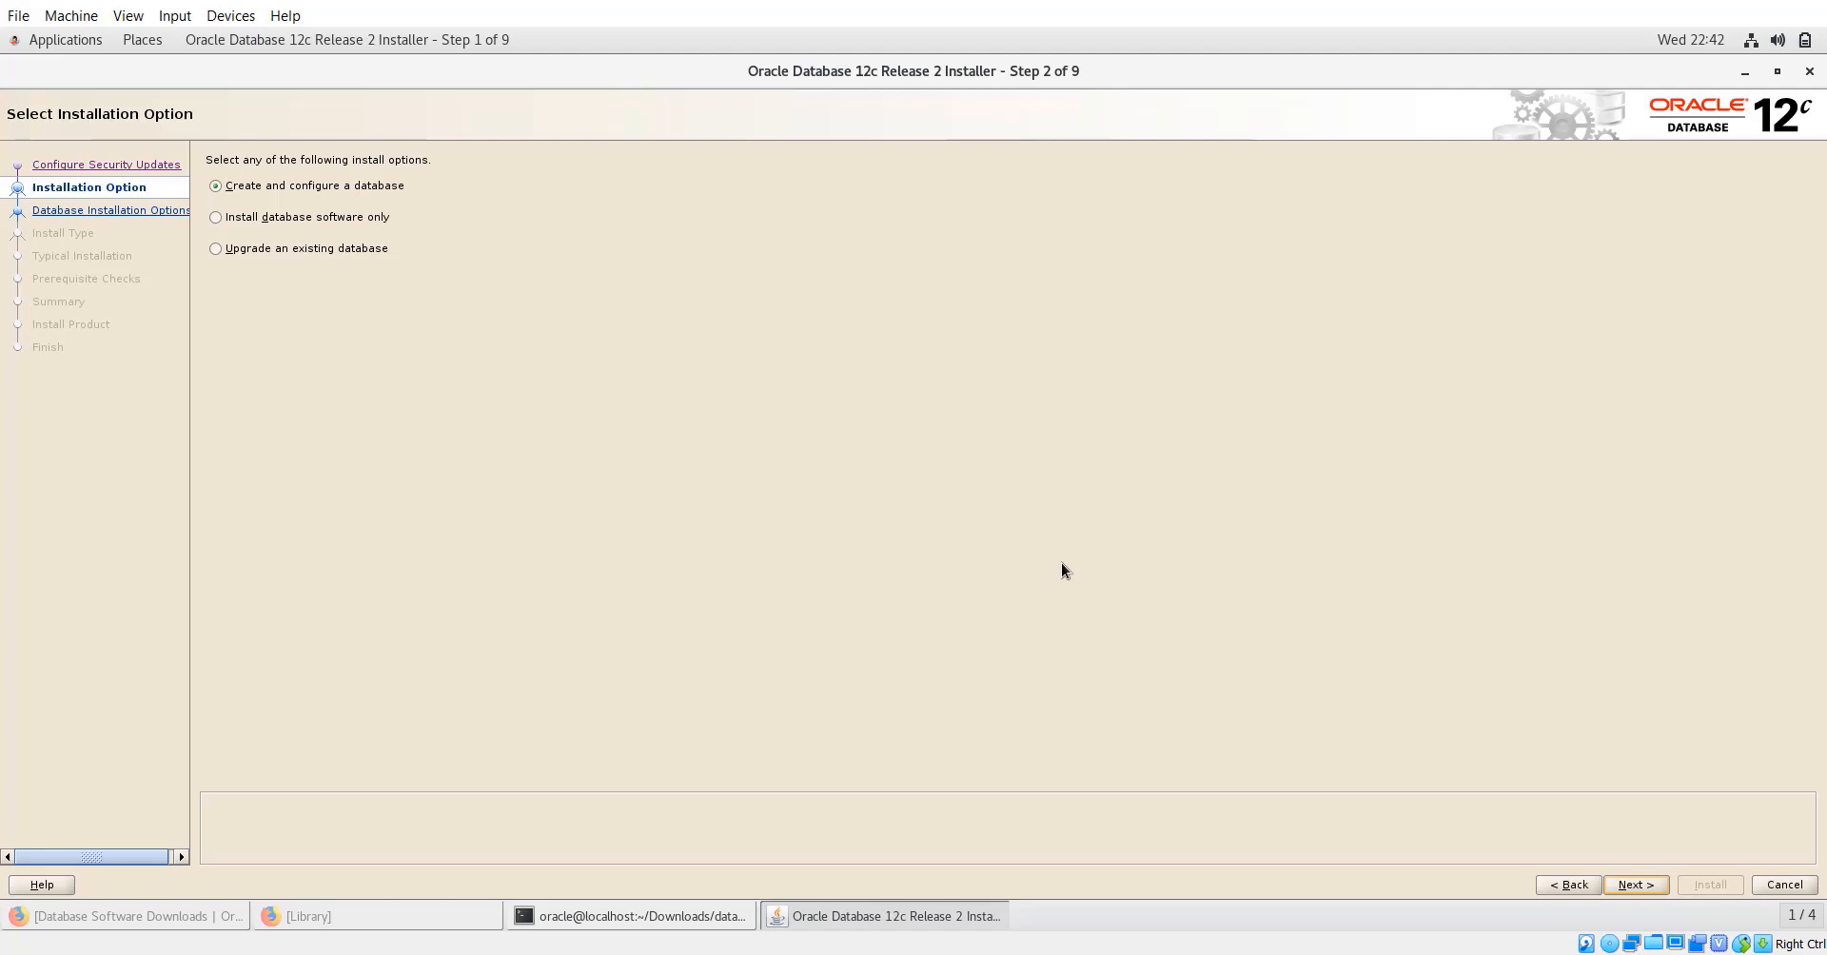
Choose 'Install database software only' and keep single instance database installation.
left_click(377, 219)
left_click(1644, 883)
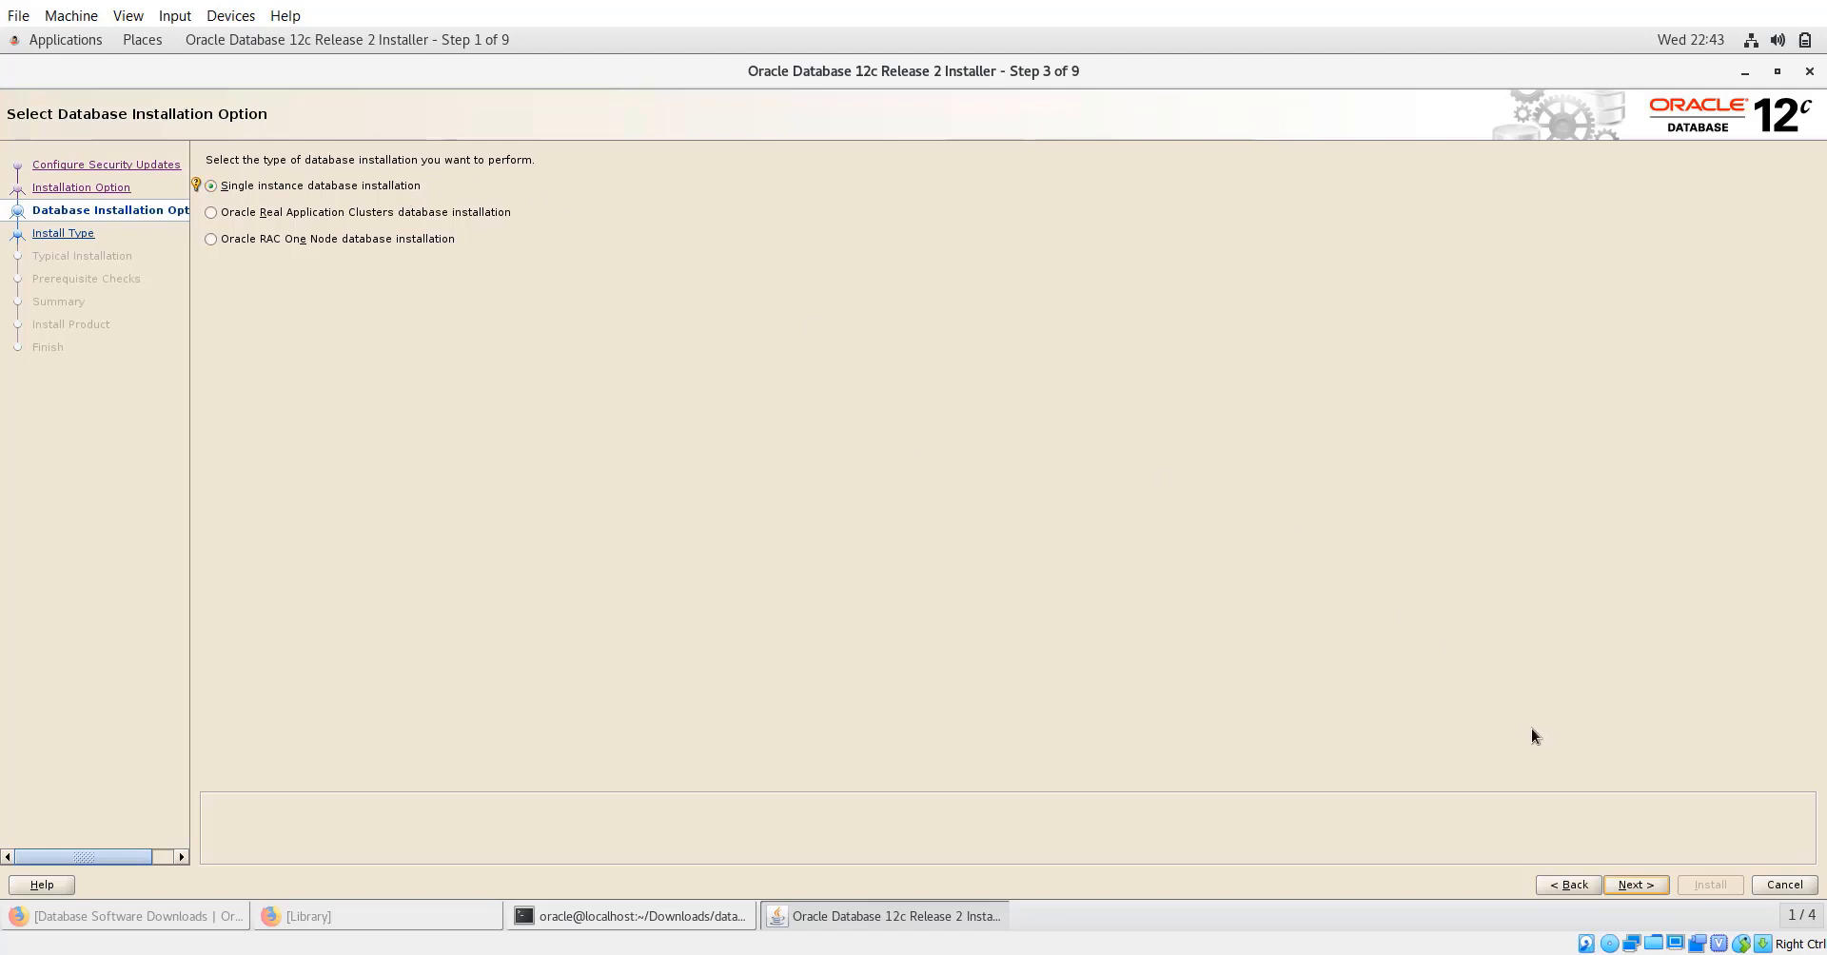
left_click(1636, 884)
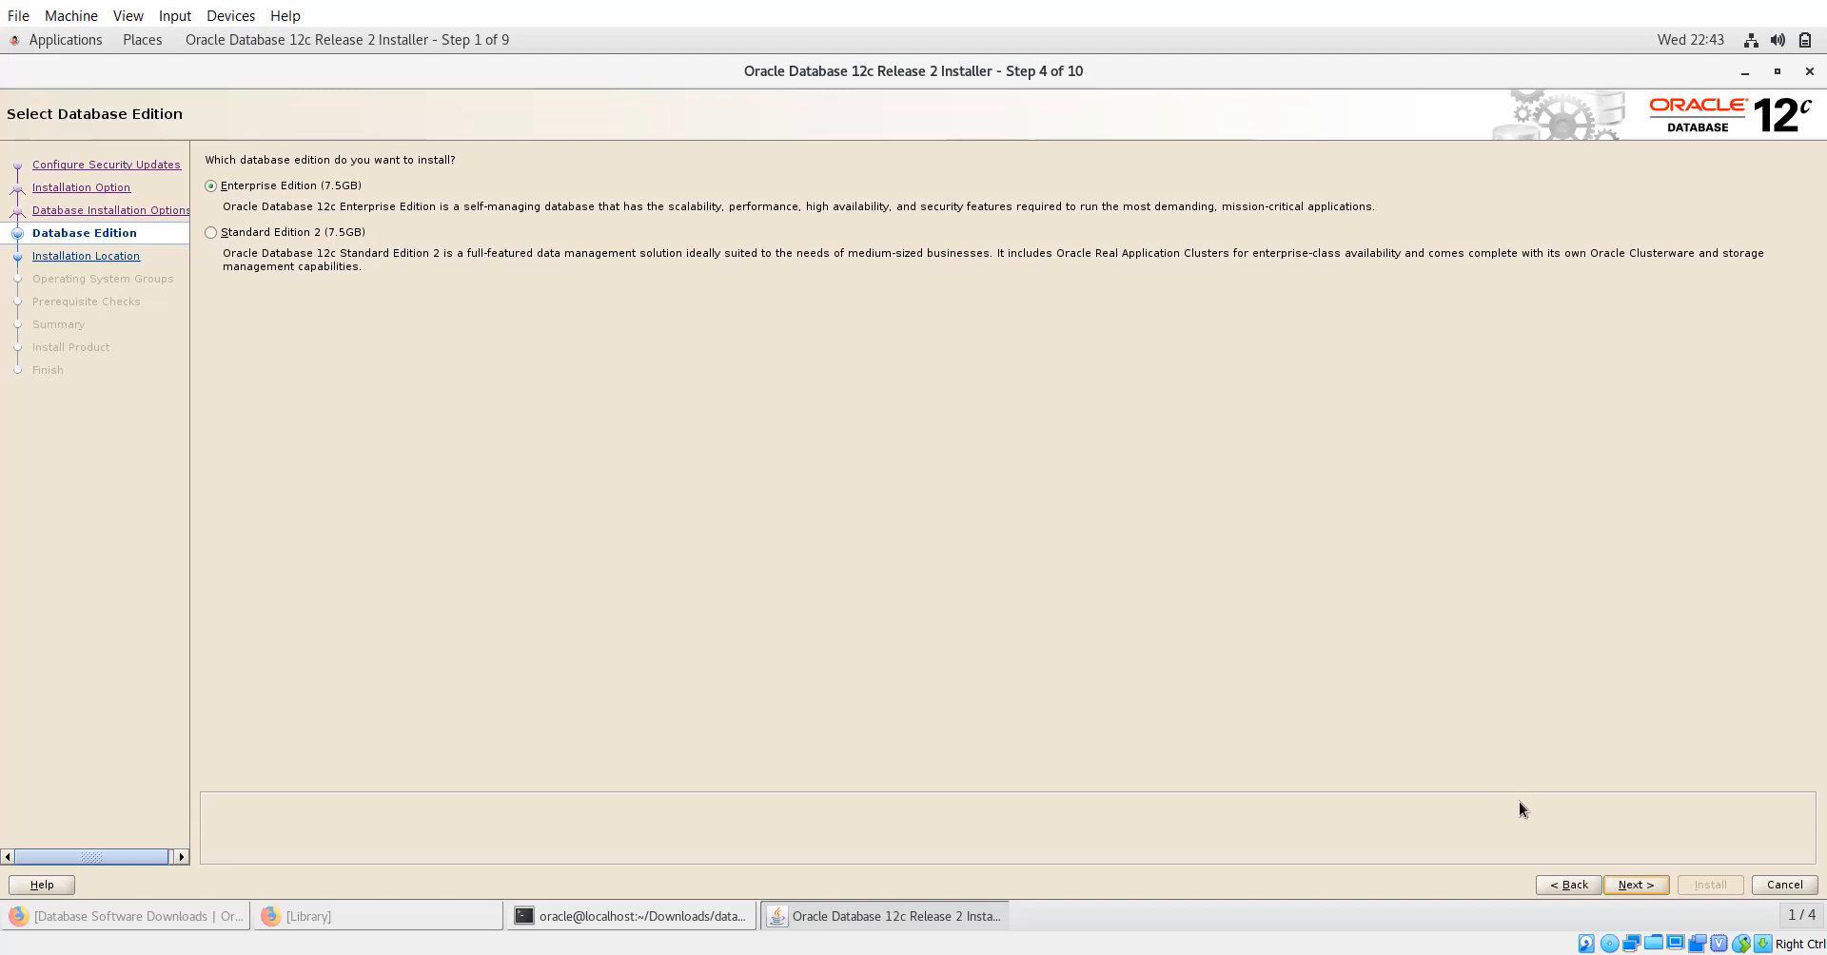
Keep Enterprise Edition and set the software location to /u01/app/oracle/product/12.2.0.1/dbhome_1.
left_click(1620, 883)
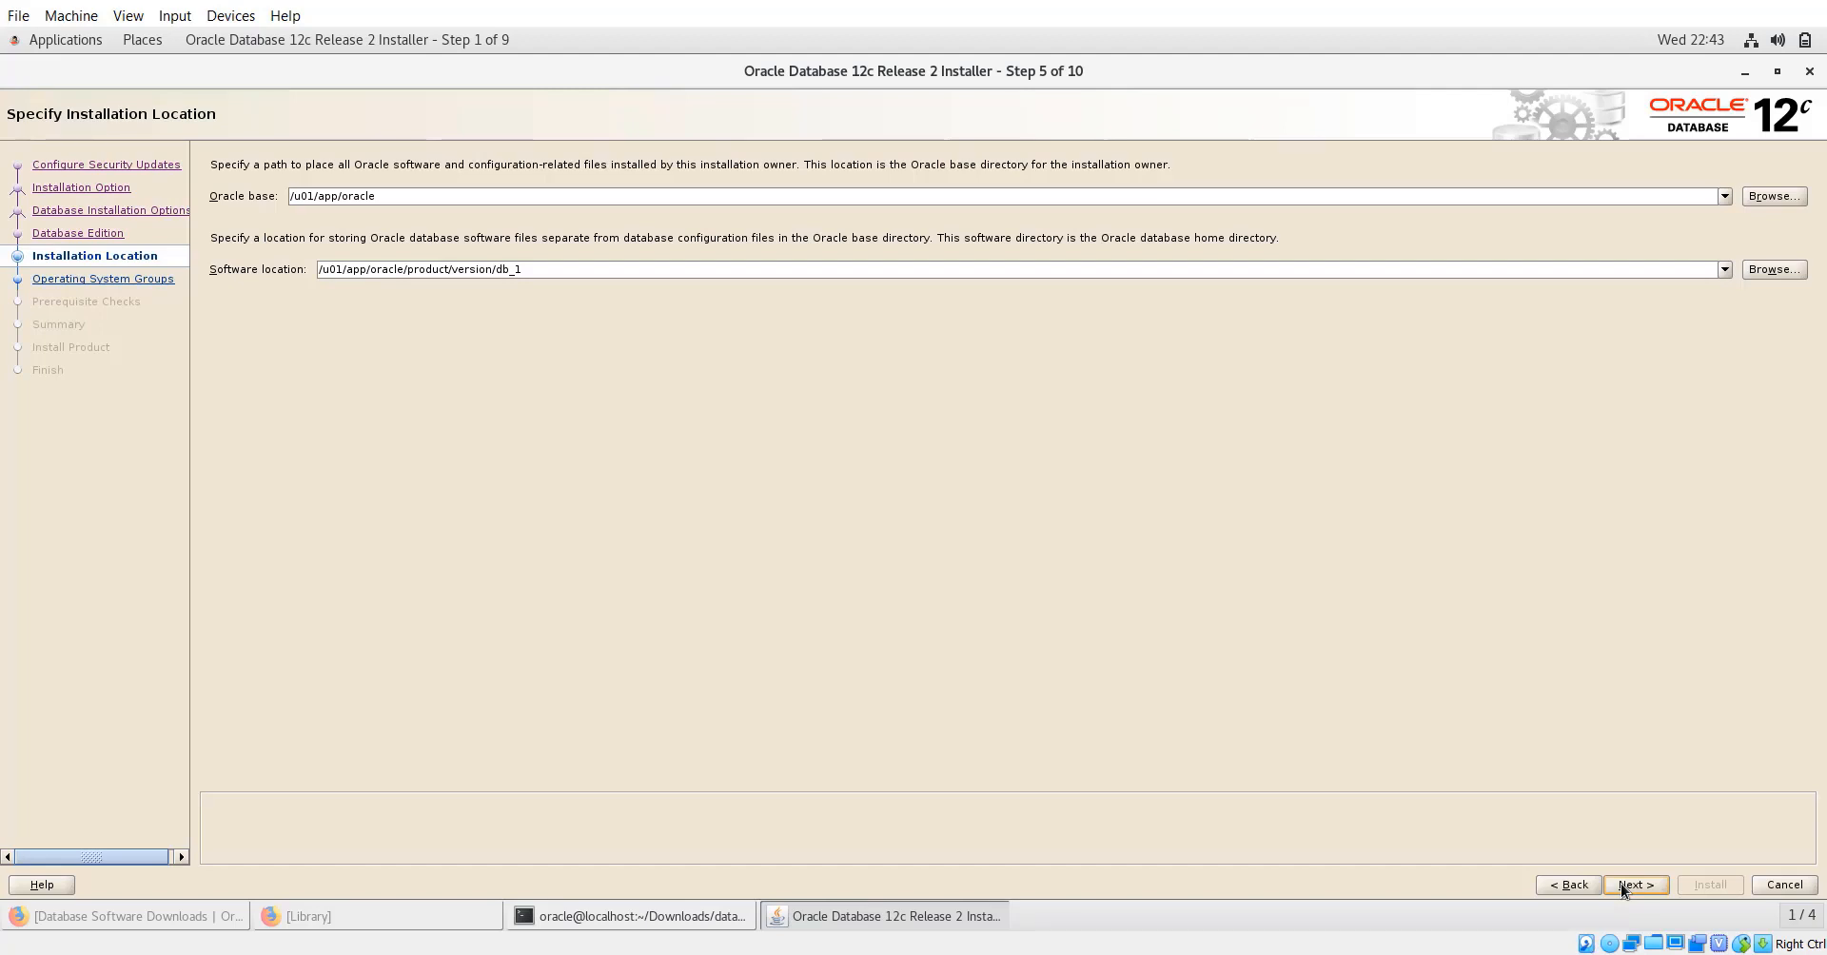
left_click(497, 266)
key("BackSpace")
key("BackSpace")
key("BackSpace")
key("BackSpace")
key("BackSpace")
key("BackSpace")
key("BackSpace")
type("2")
key("BackSpace")
type("12.2.0.")
type("1")
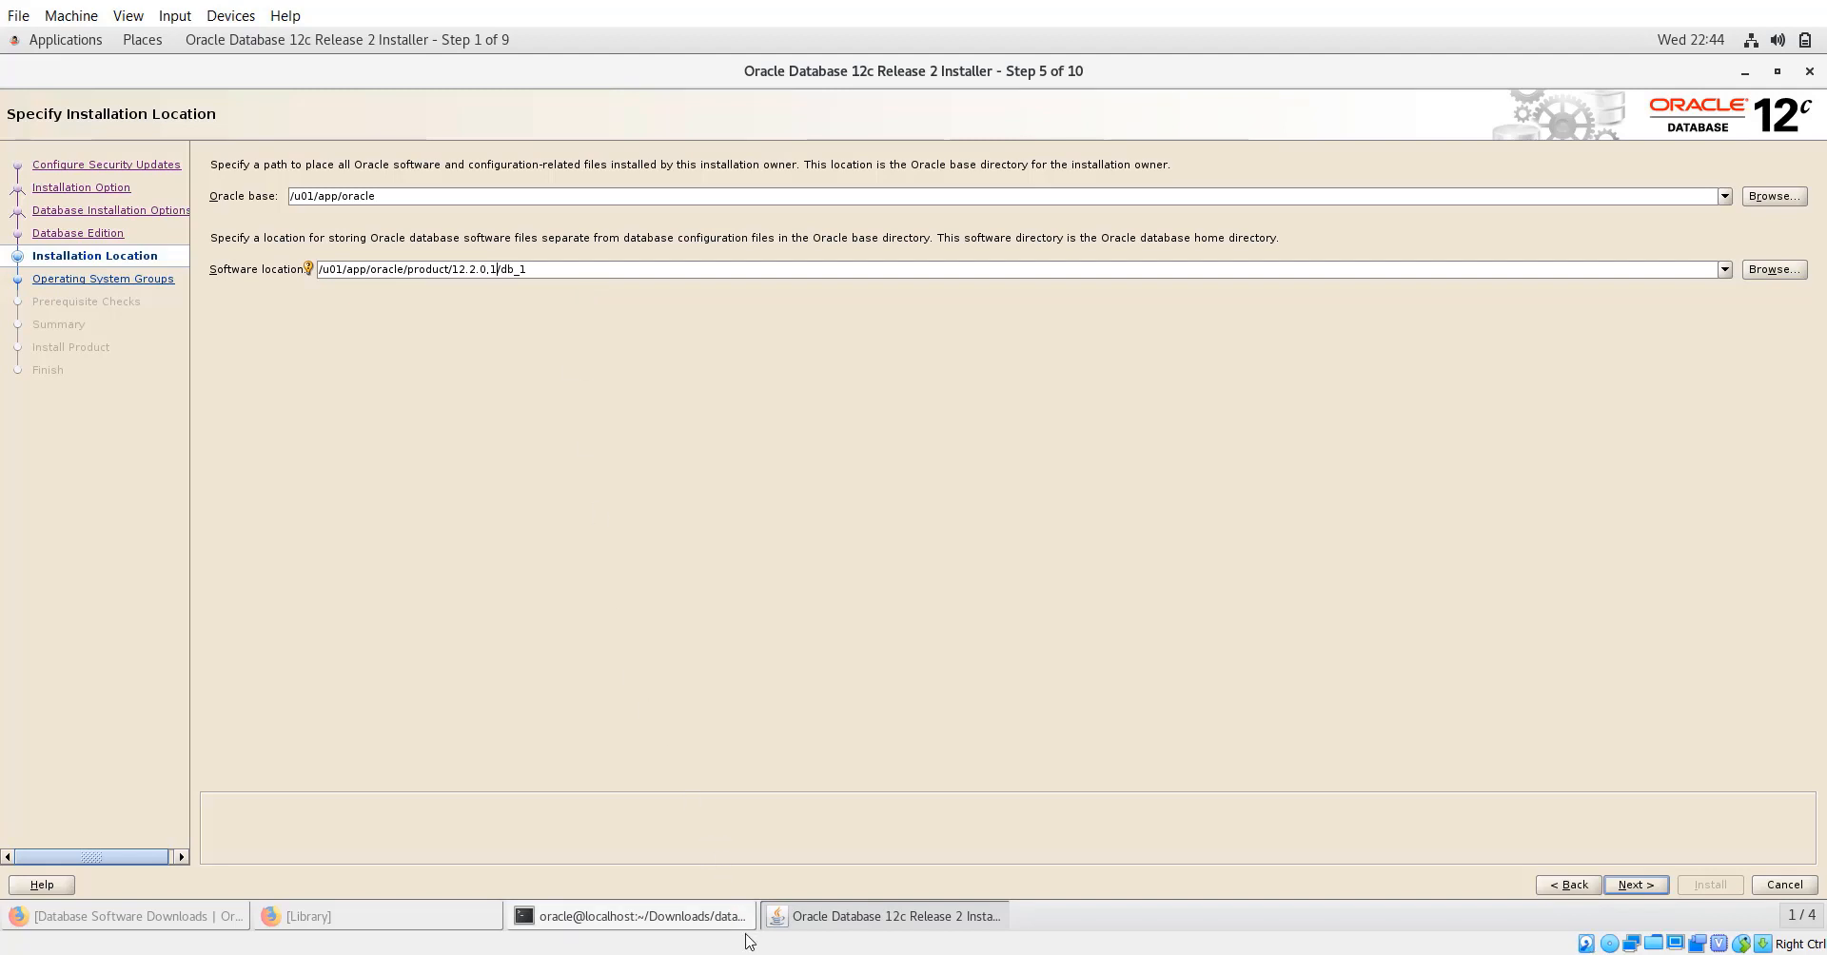
mouse_move(718, 954)
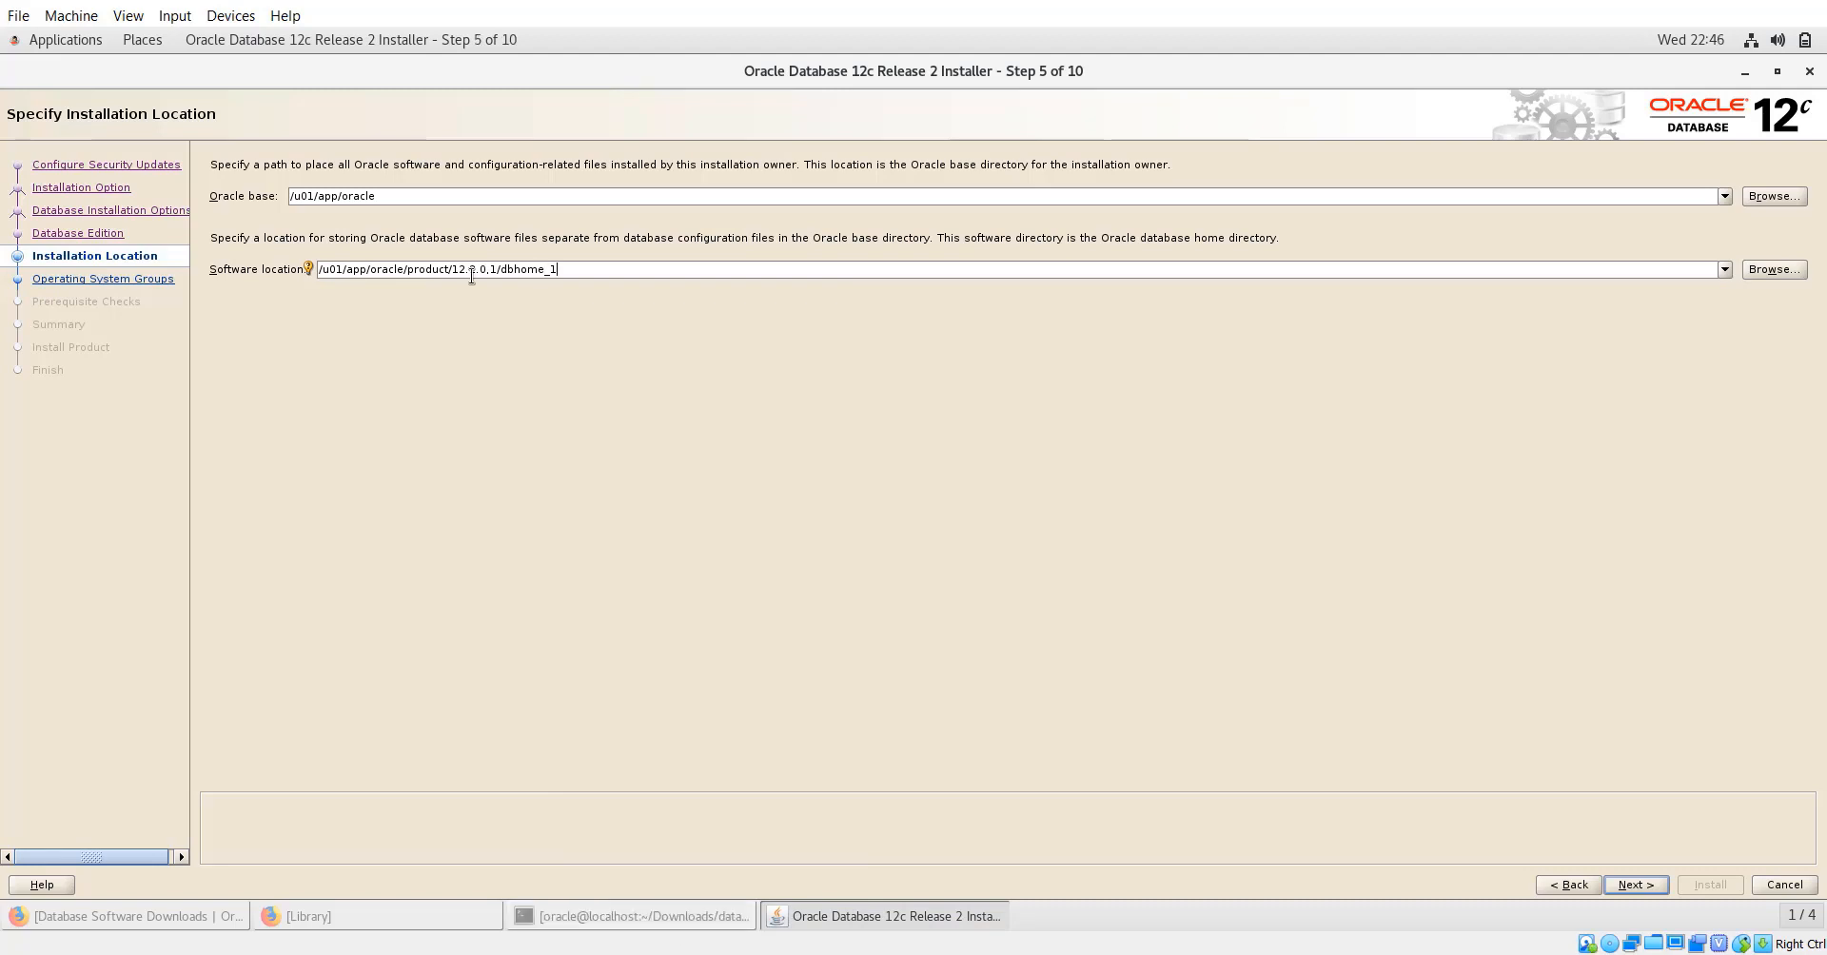
triple_click(428, 270)
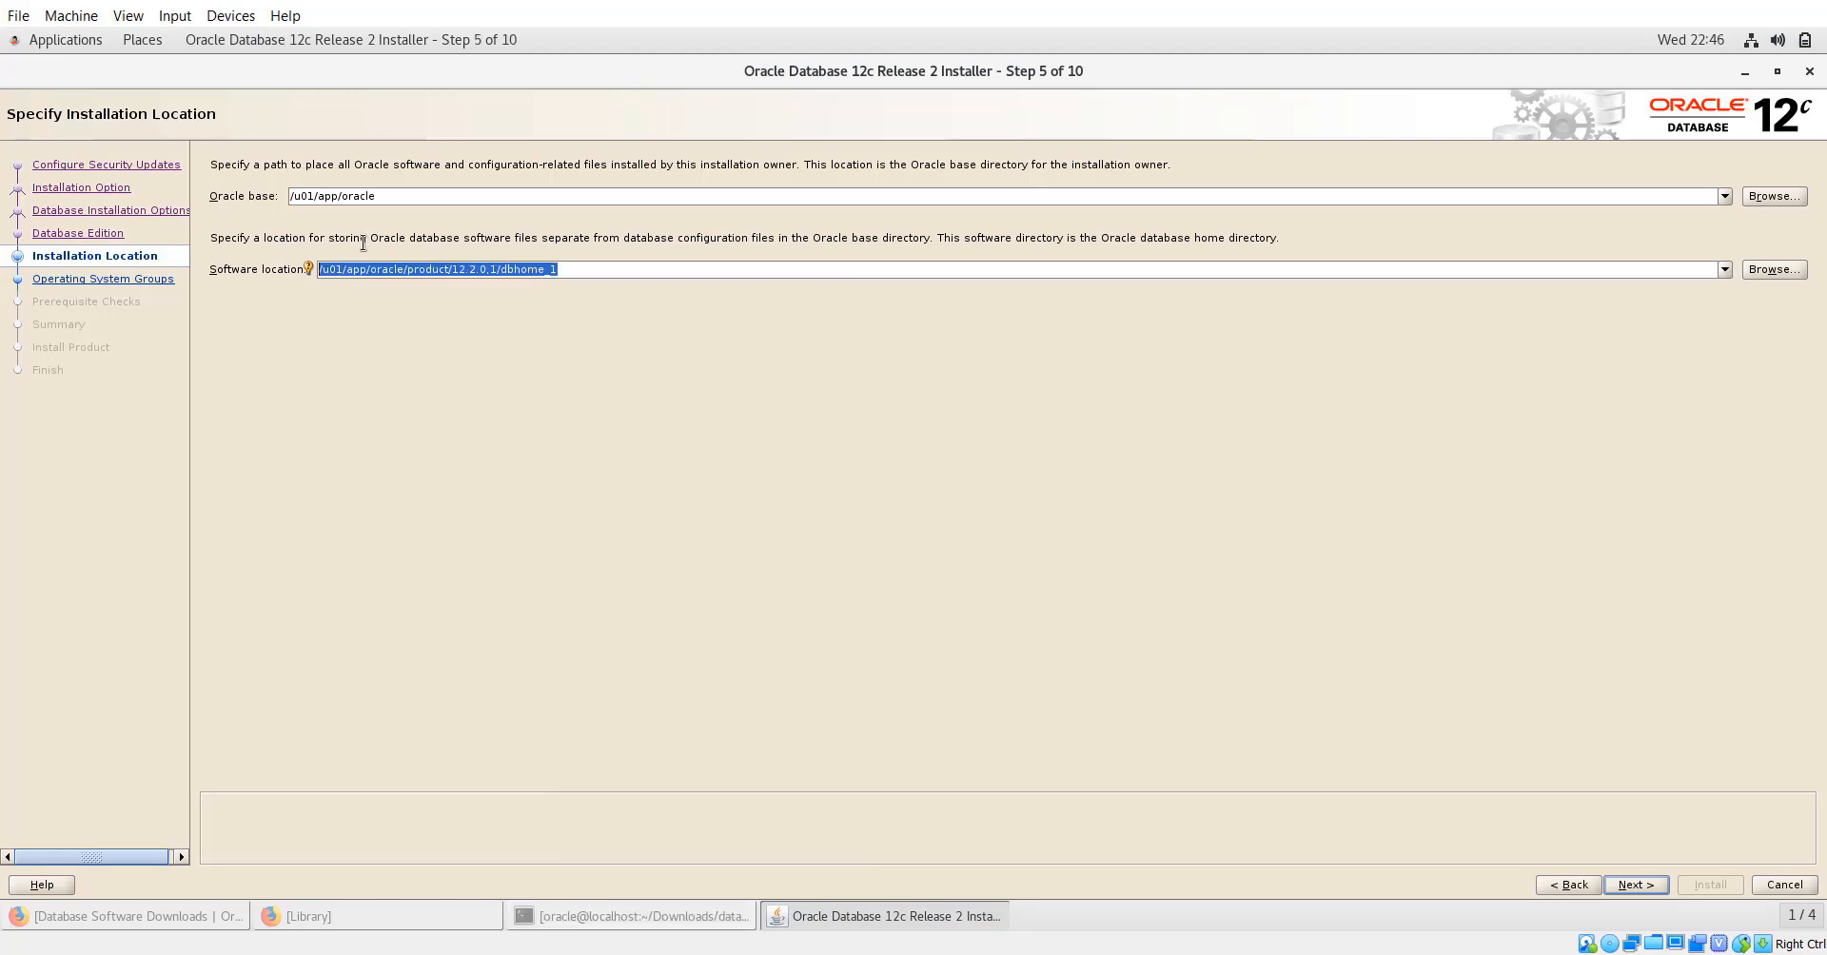
left_click(659, 918)
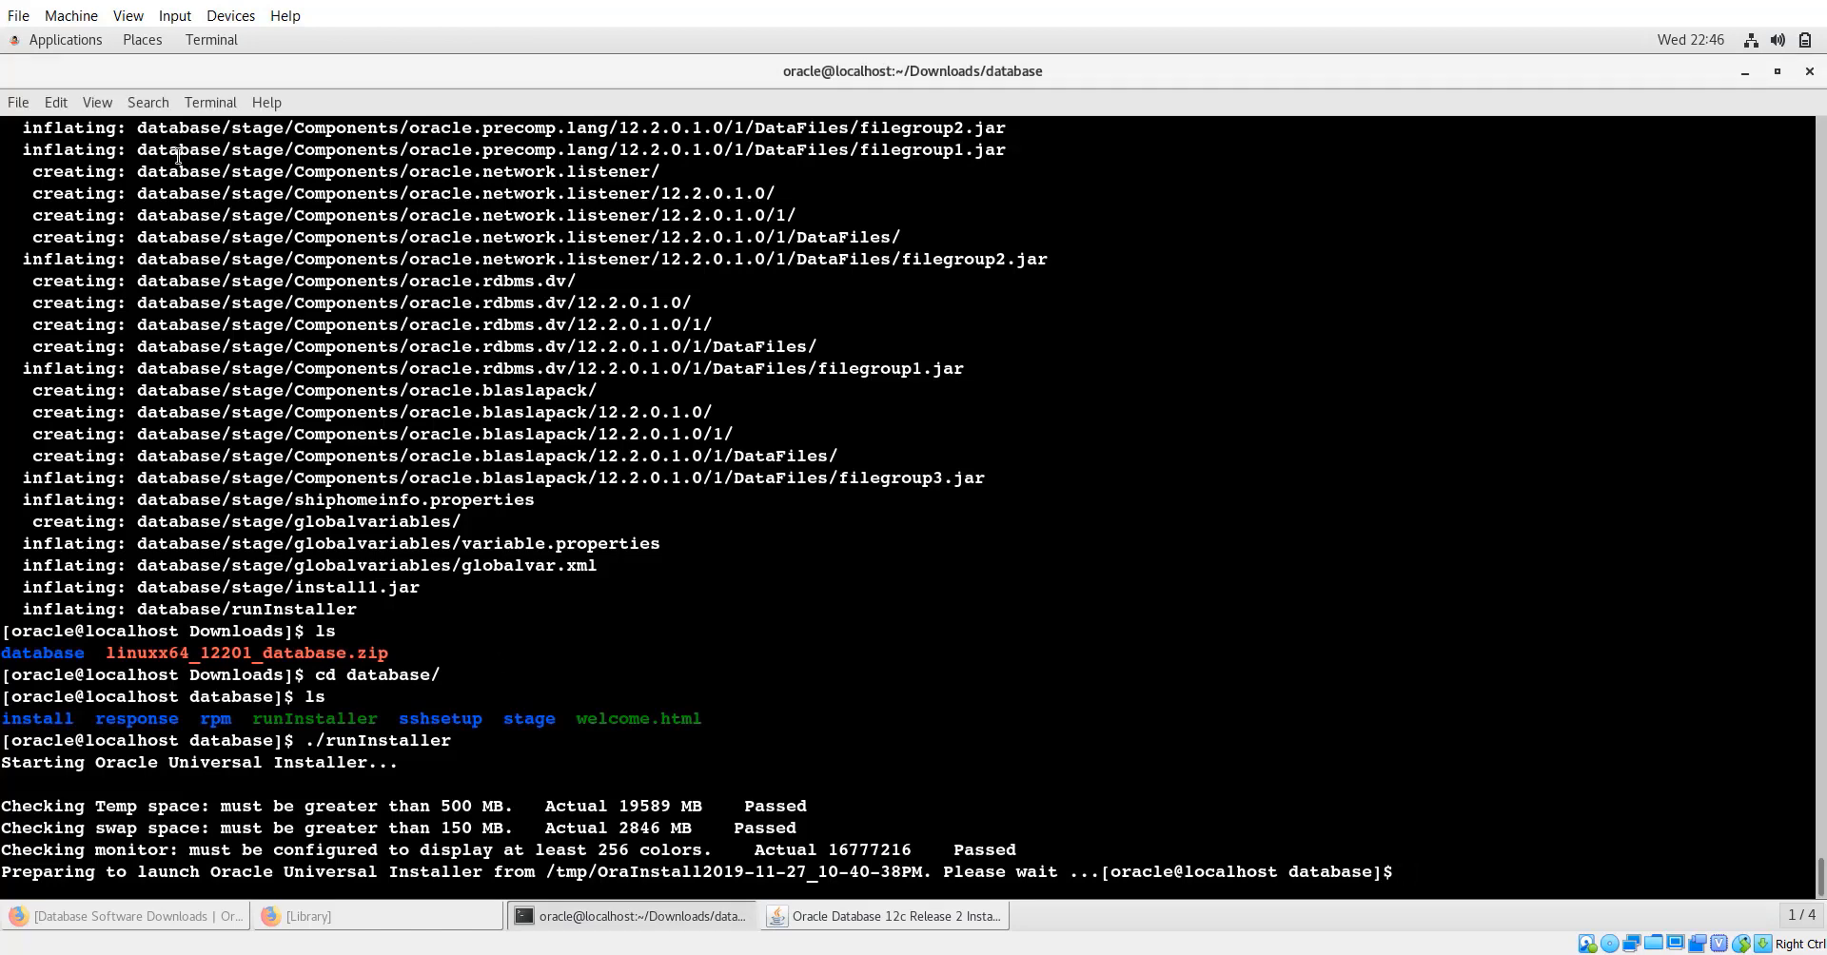
In a new terminal tab, create /u01/app/oracle/product/12.2.0.1/dbhome_1 with mkdir -p.
left_click(17, 104)
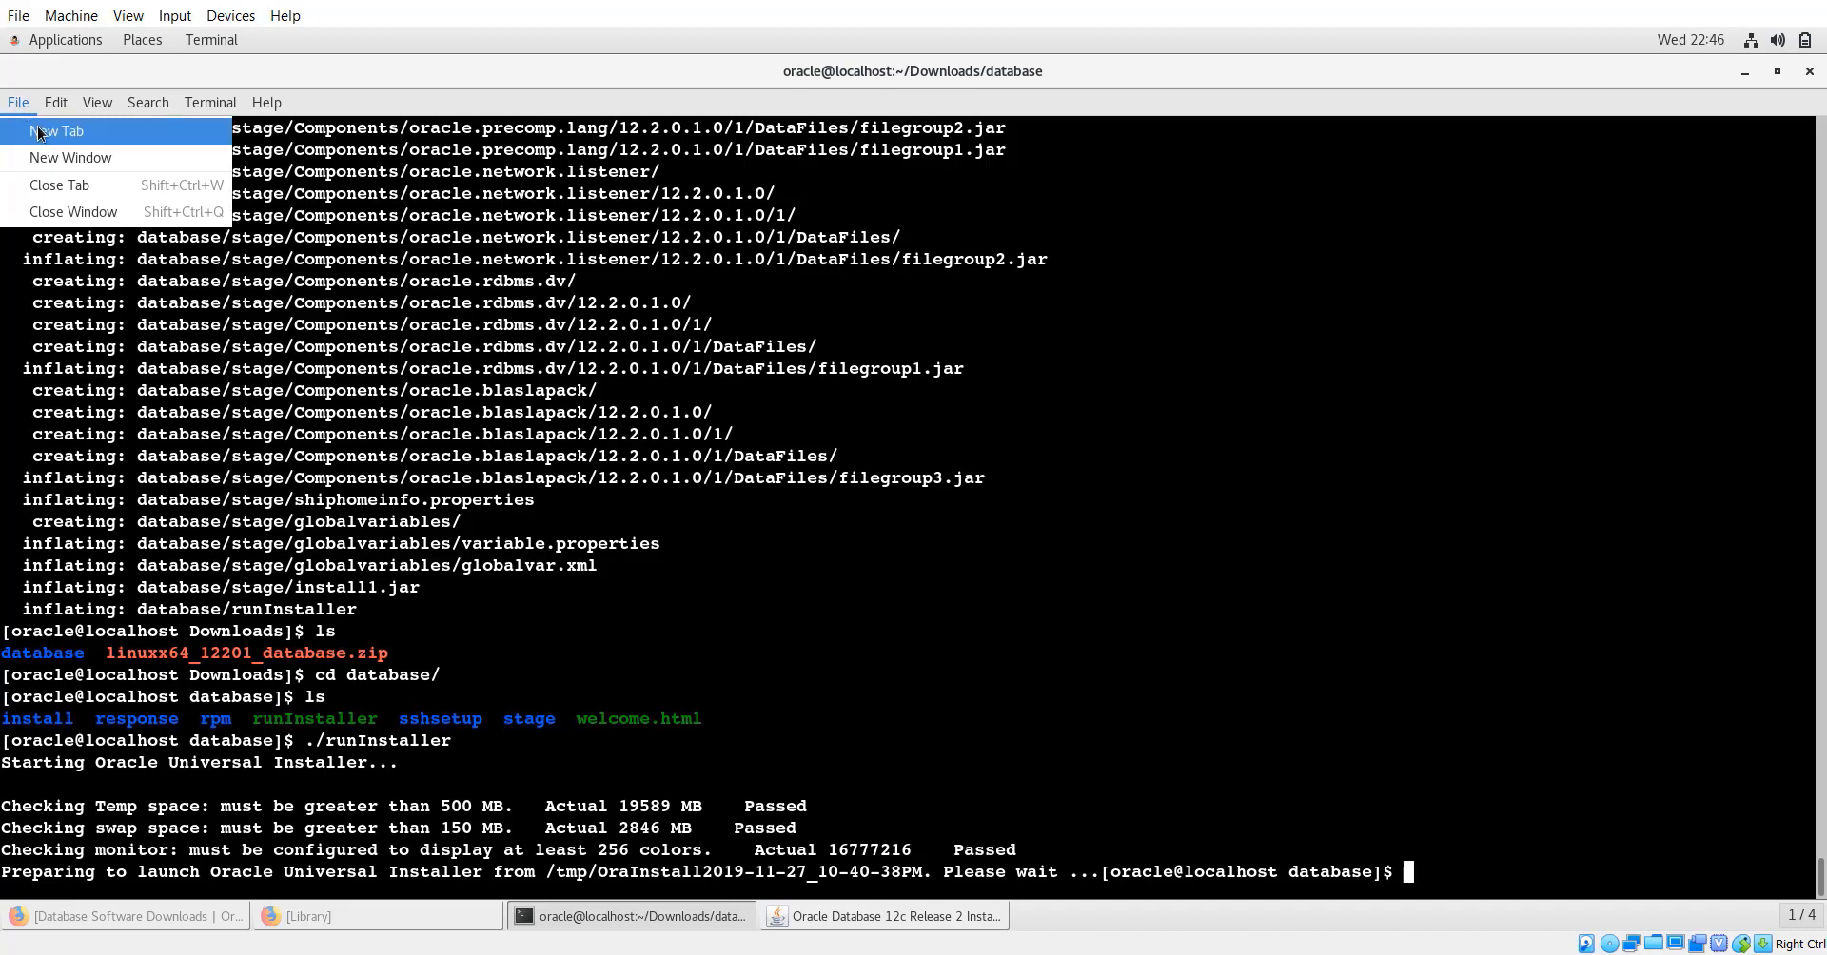
key("Escape")
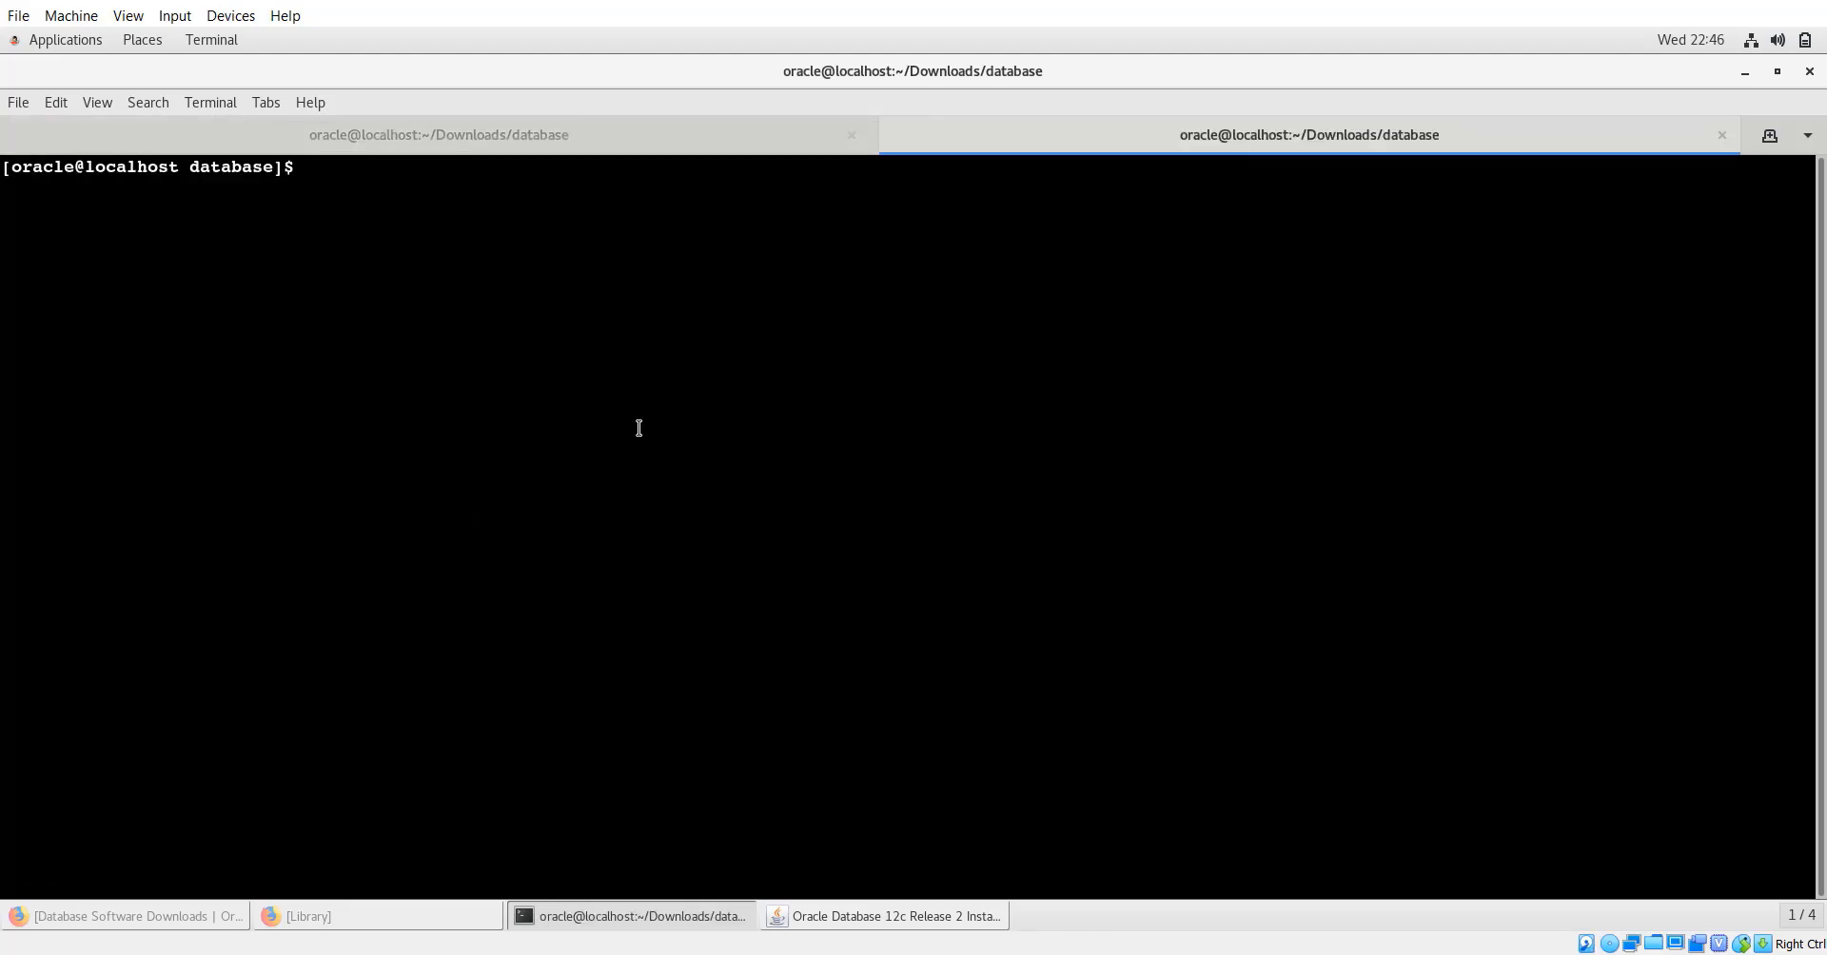
type("mr")
key("BackSpace")
type("kdir -")
type("p")
type("/u01/app/oracle/product/12.2.0,1/dbhome_1")
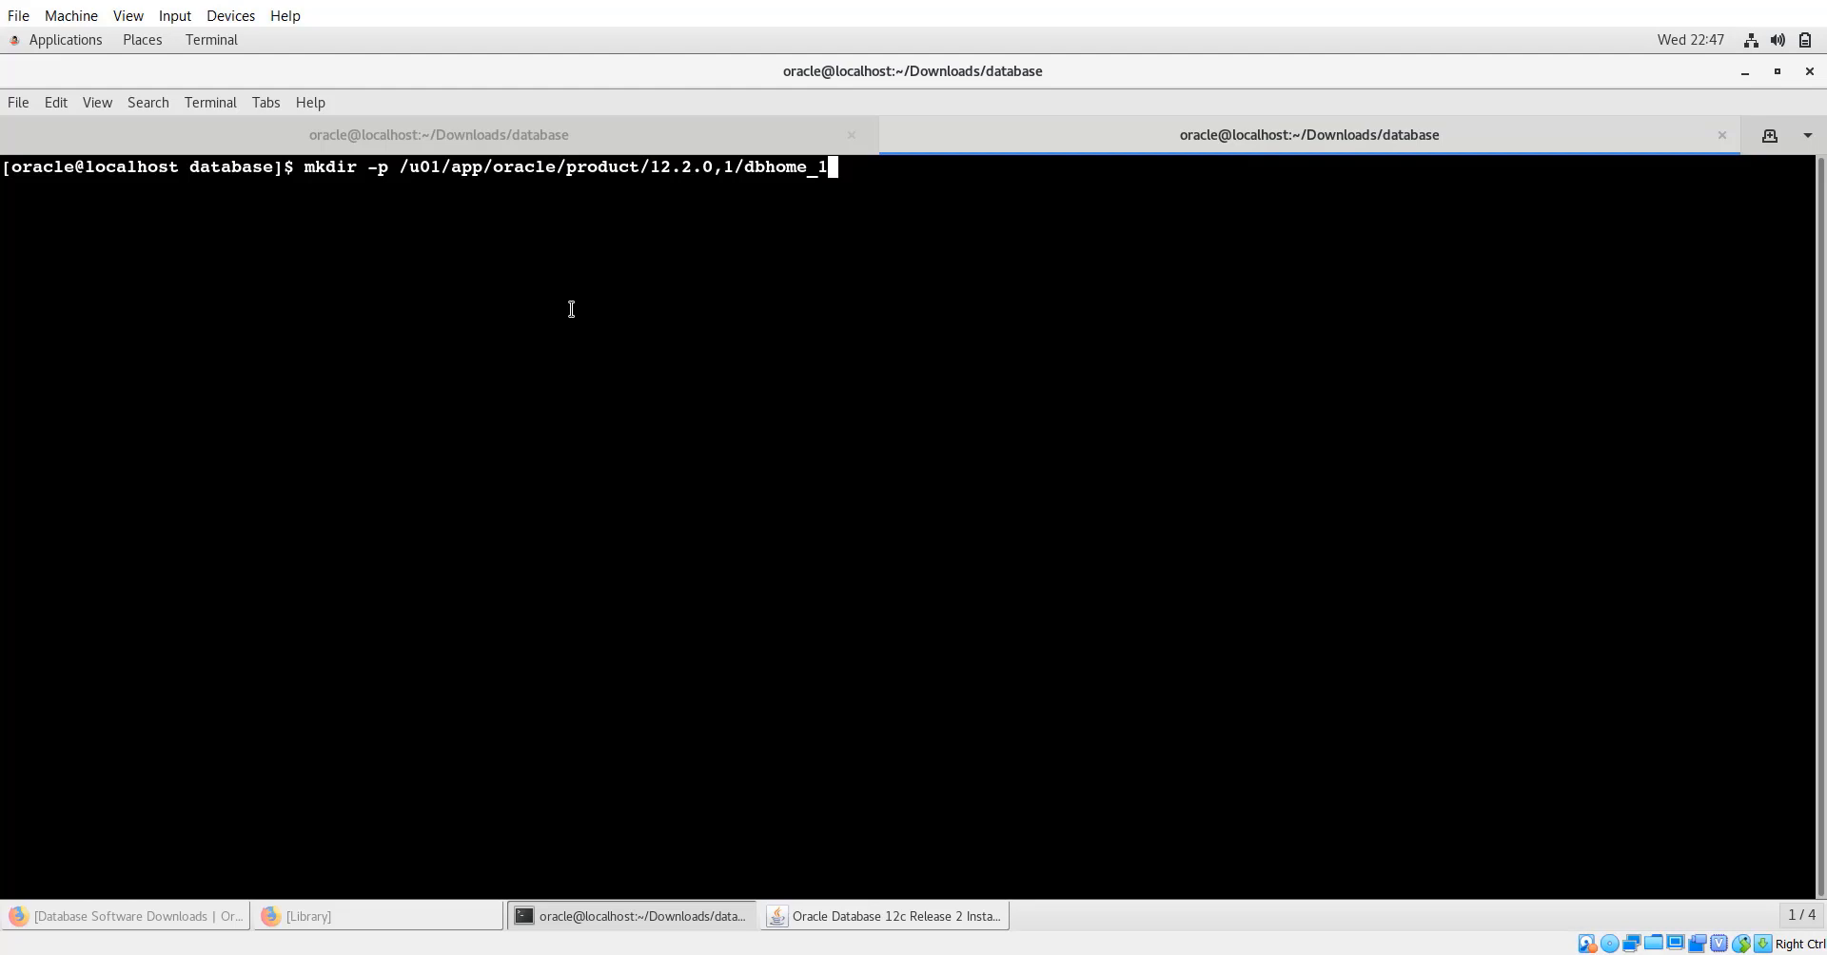
key("Return")
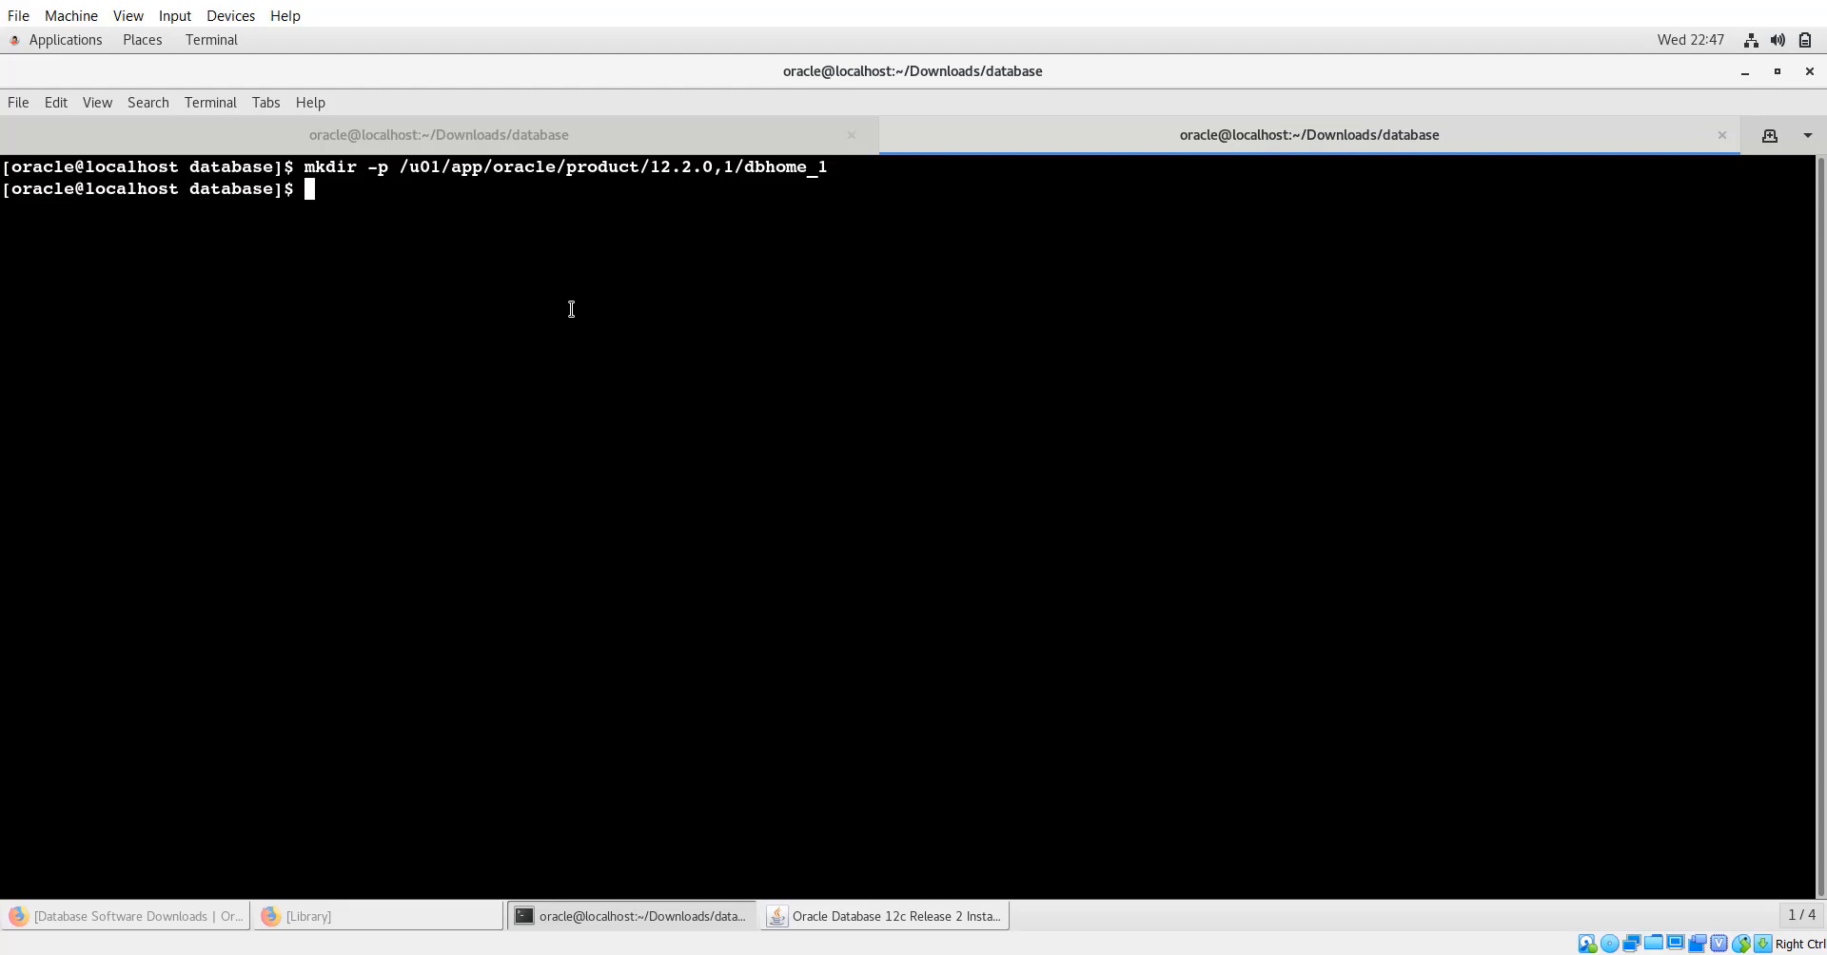
Change into the new Oracle home directory and confirm with ls that it is empty.
type("cd")
type("/u01/app/oracle/product/12.2.0,1/dbhome_1")
key("Return")
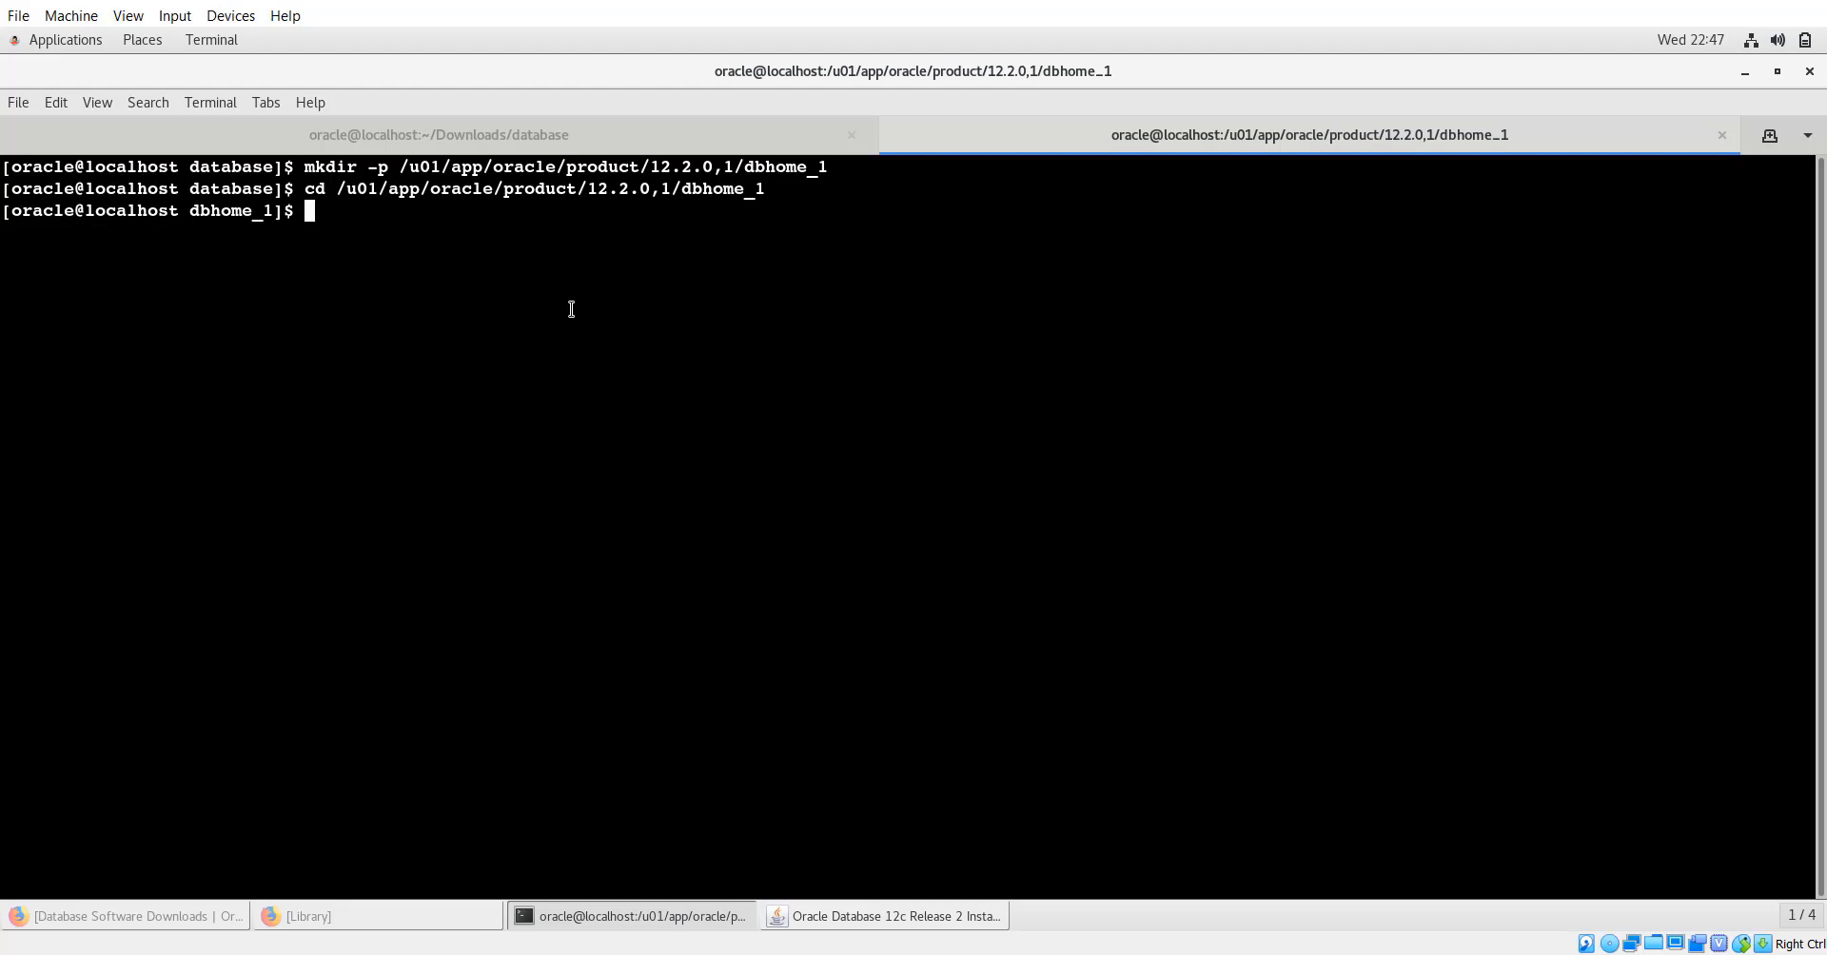
type("ls")
key("Return")
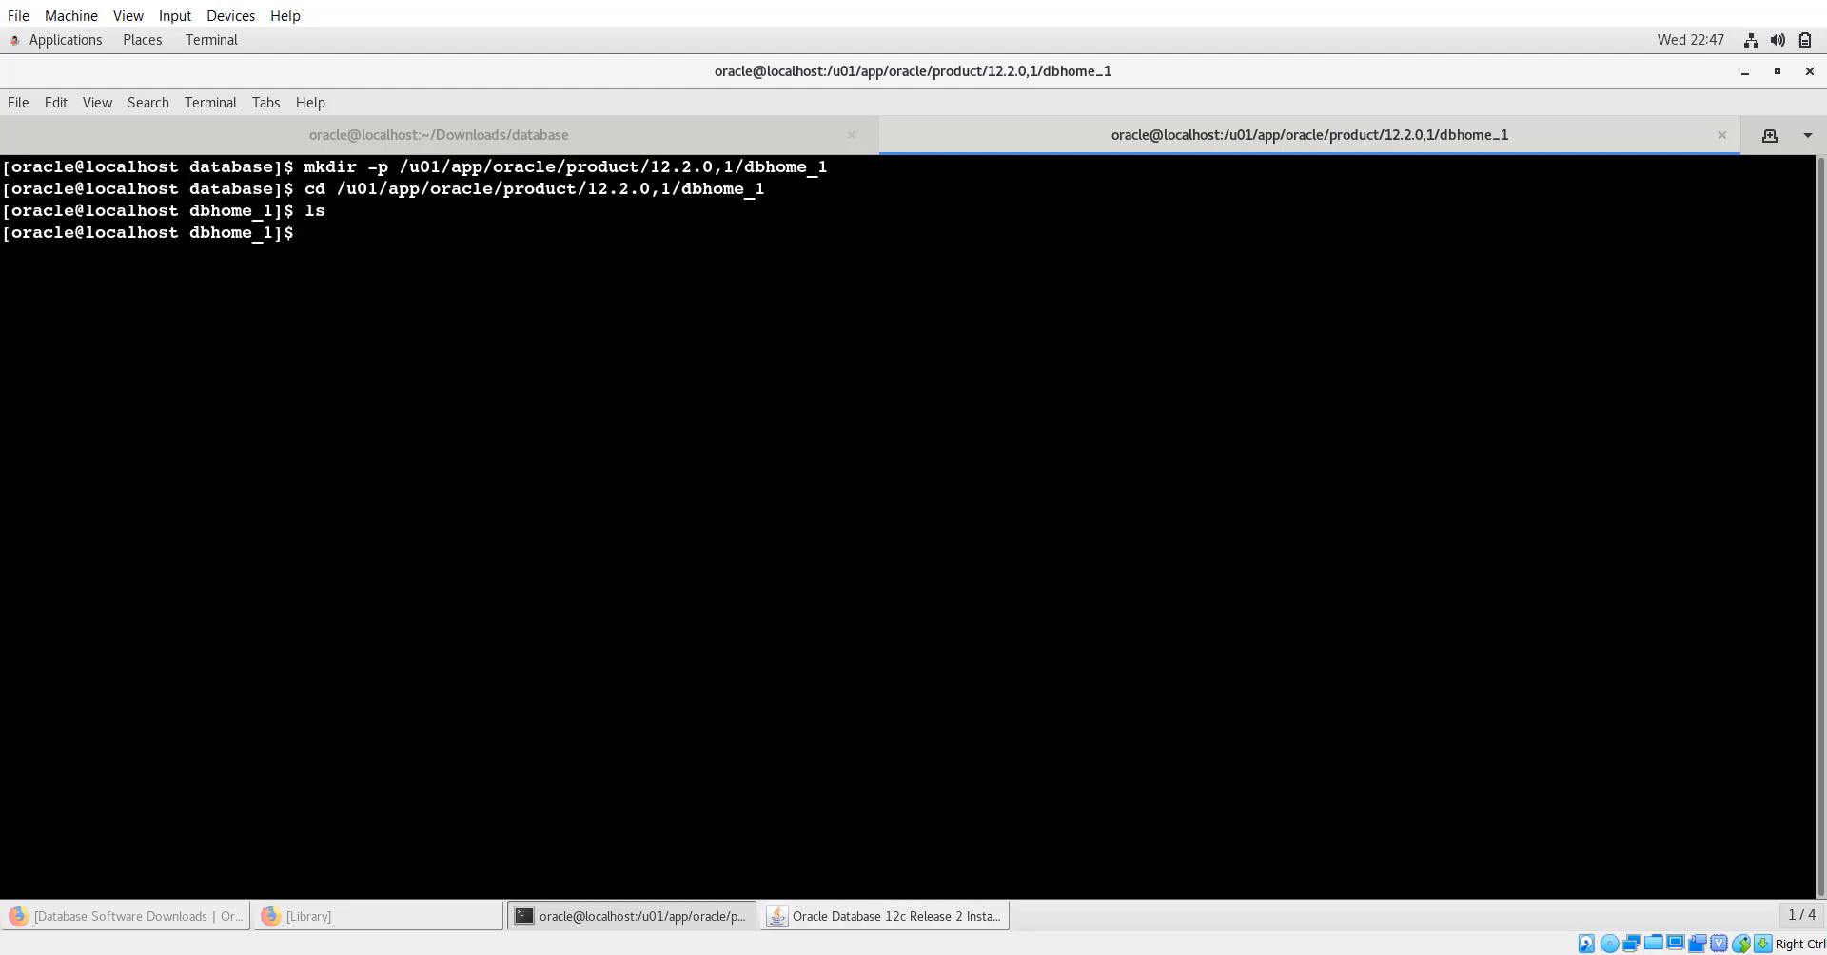
Retry Next at Specify Installation Location, which fails with the INS-32010 invalid characters error.
left_click(858, 919)
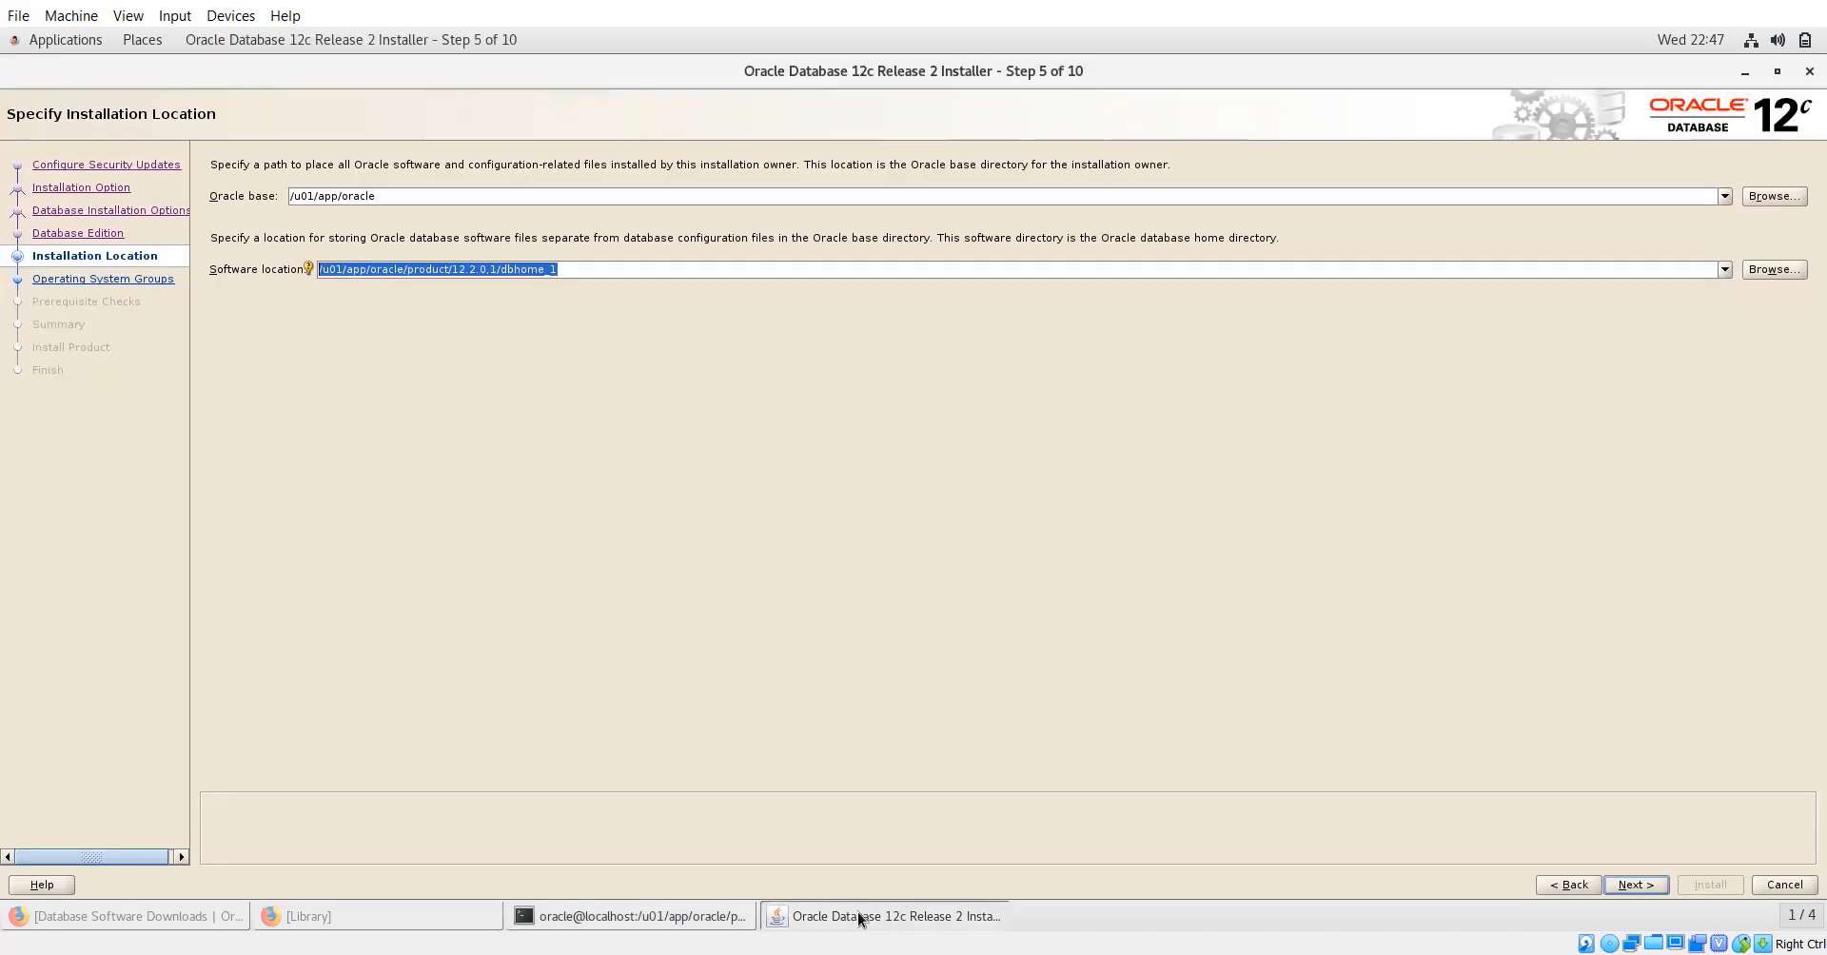
left_click(1630, 885)
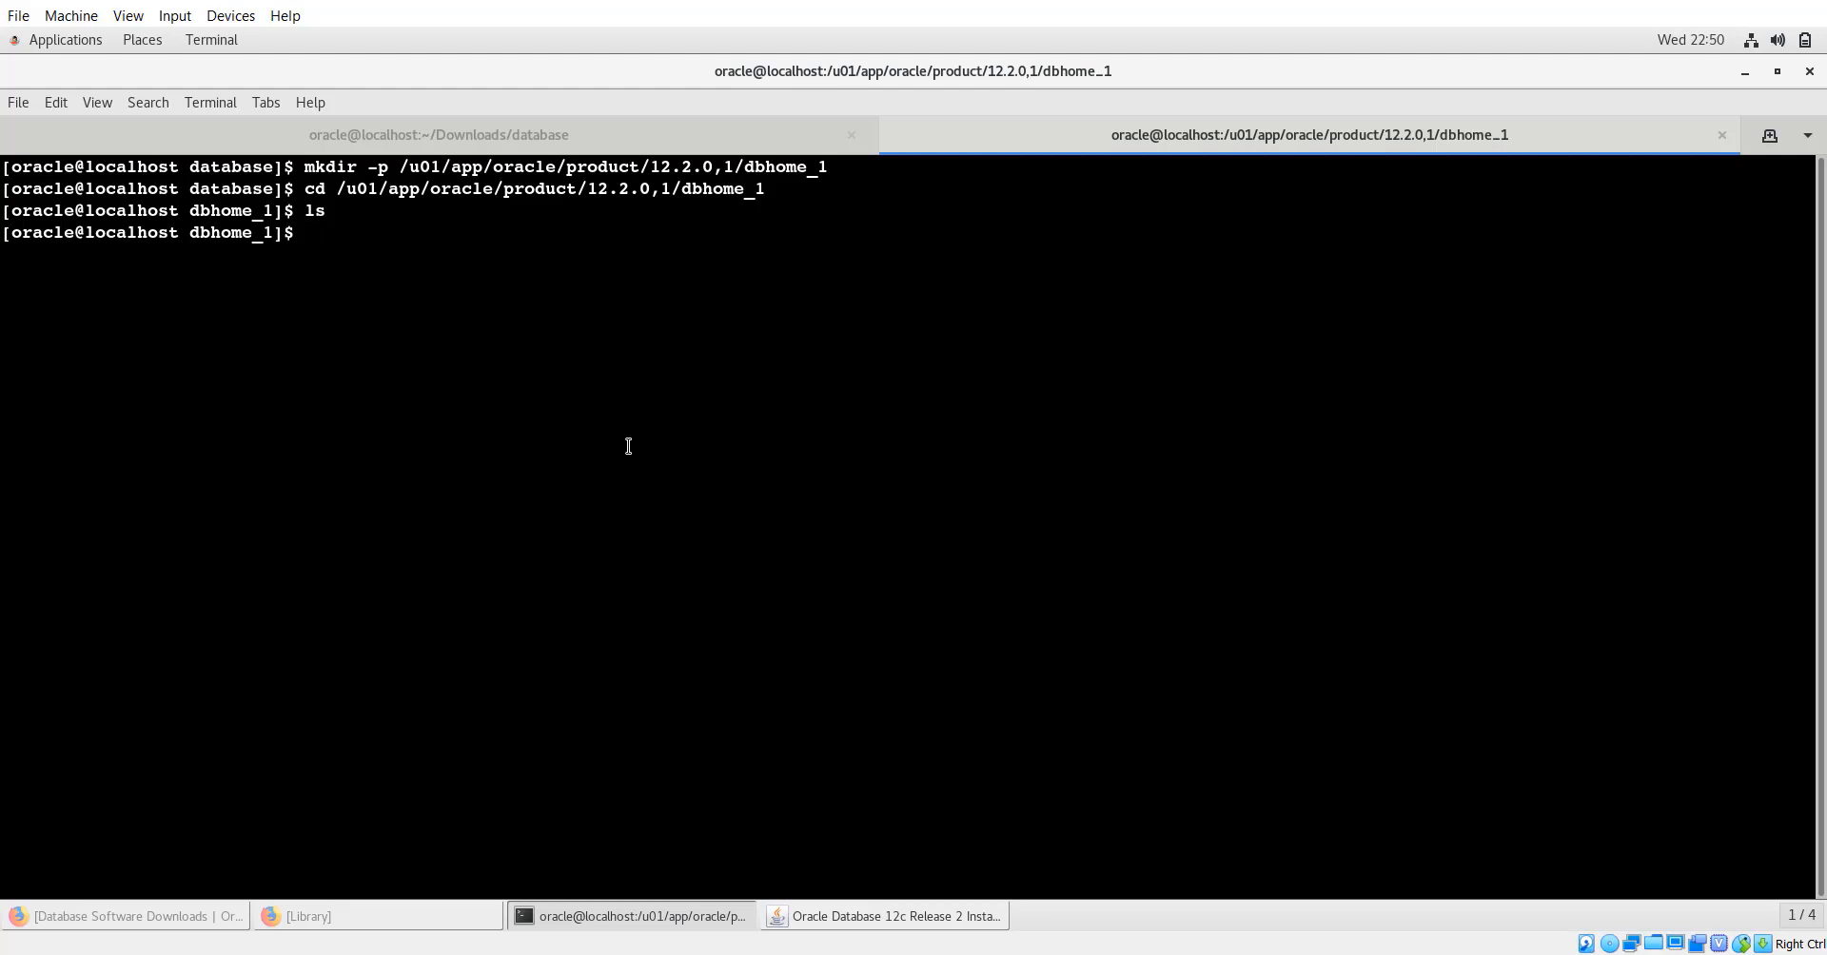
Go up two levels with cd ../.. and list the 12.2.0,1 and version folders in product.
type("cd ")
type("./")
key("BackSpace")
key("BackSpace")
key("BackSpace")
key("BackSpace")
type("cd")
key("BackSpace")
key("BackSpace")
key("BackSpace")
type("cd ../..")
key("Return")
type("ls")
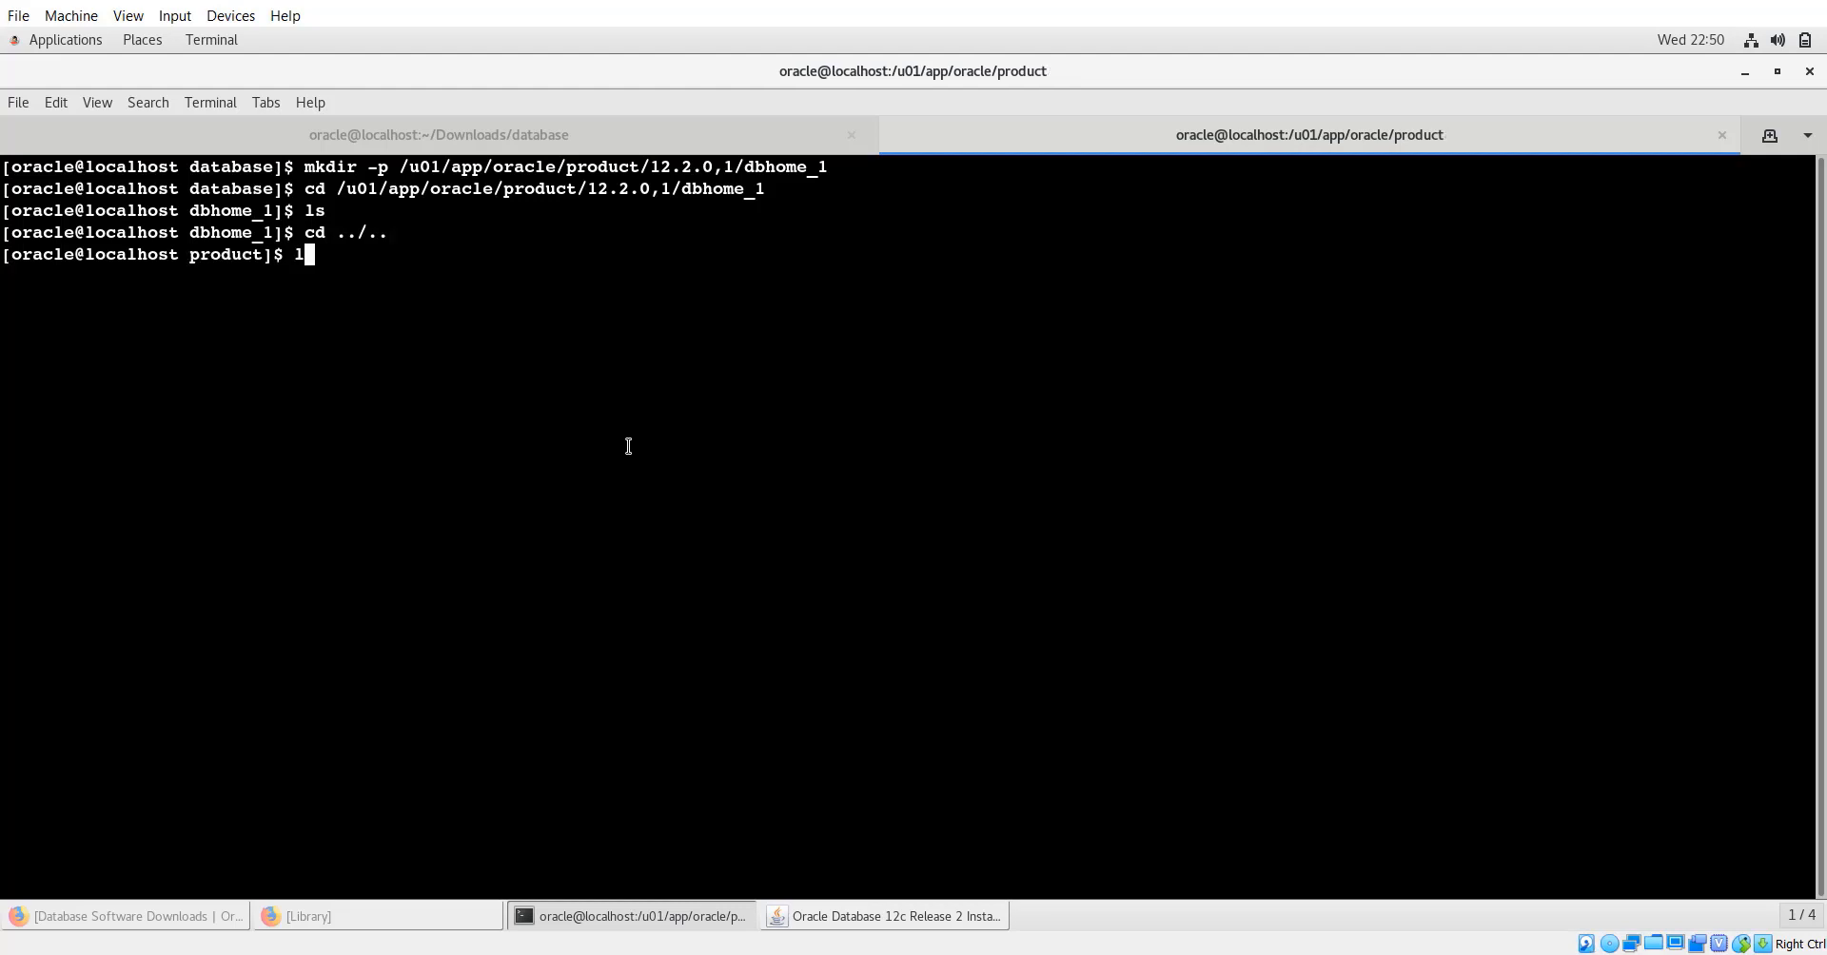
key("Return")
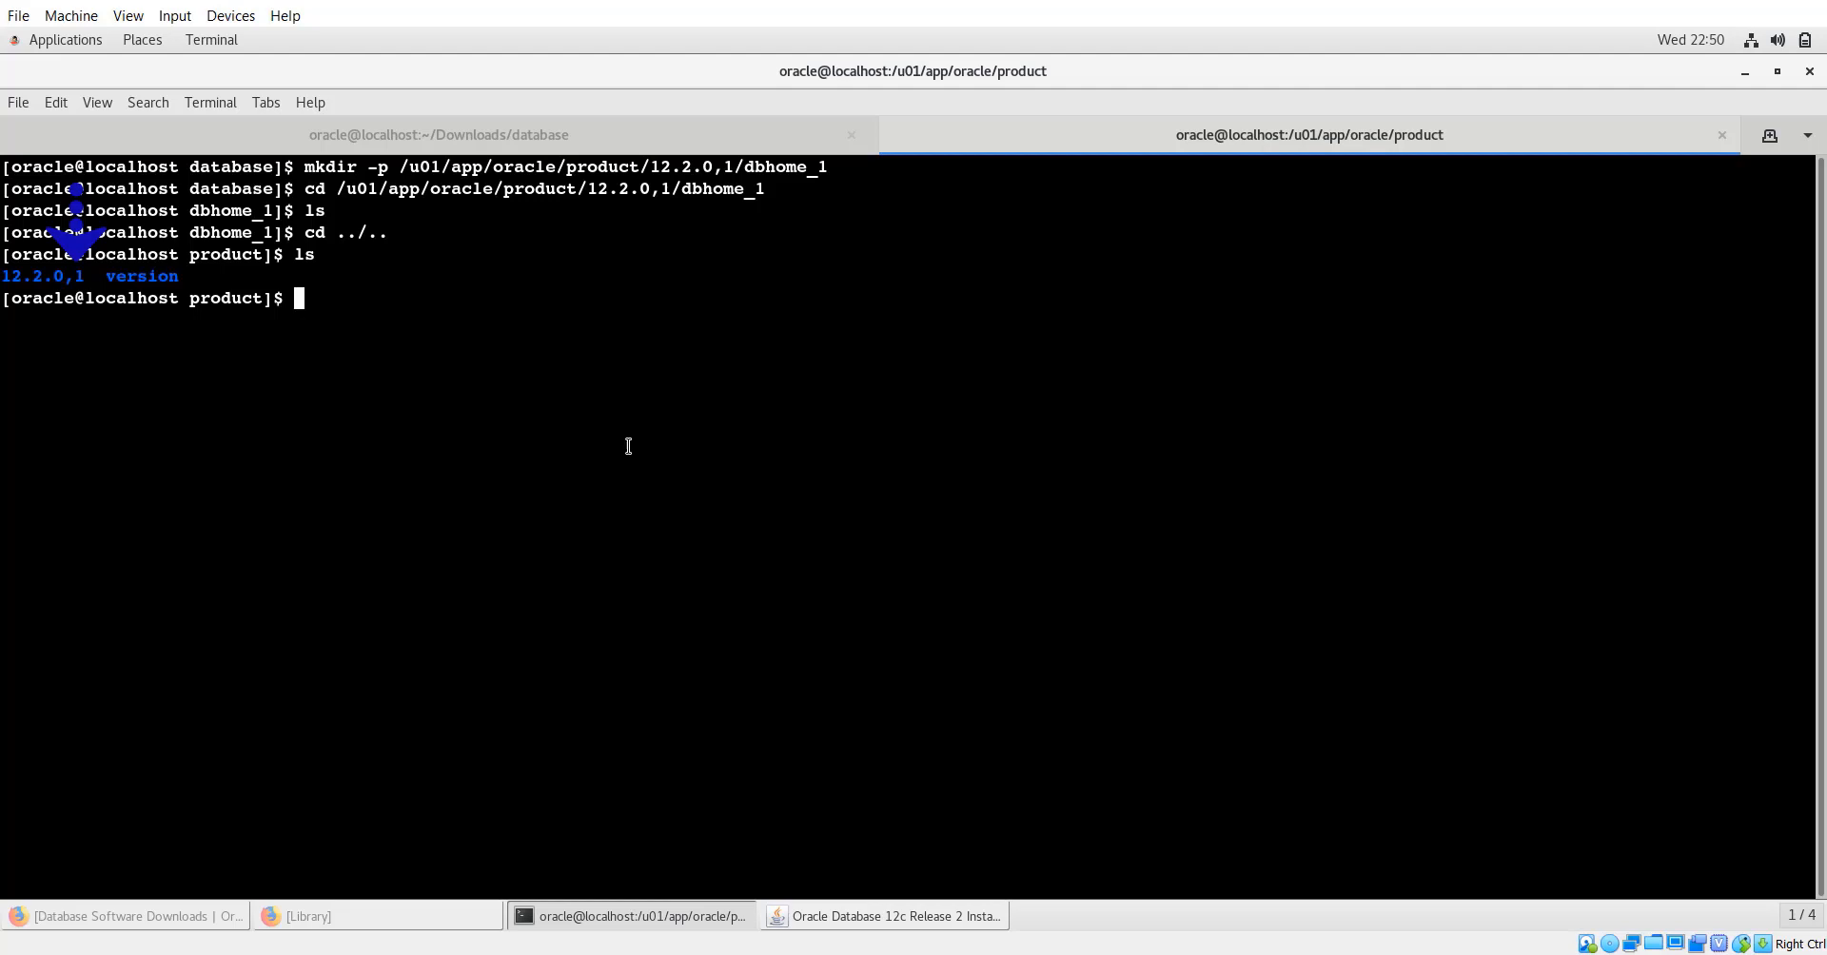
Recall the cd command and correct its path from 12.2.0,1 to 12.2.0.1.
key("Up")
key("Up")
key("Down")
key("Up")
key("Up")
key("Up")
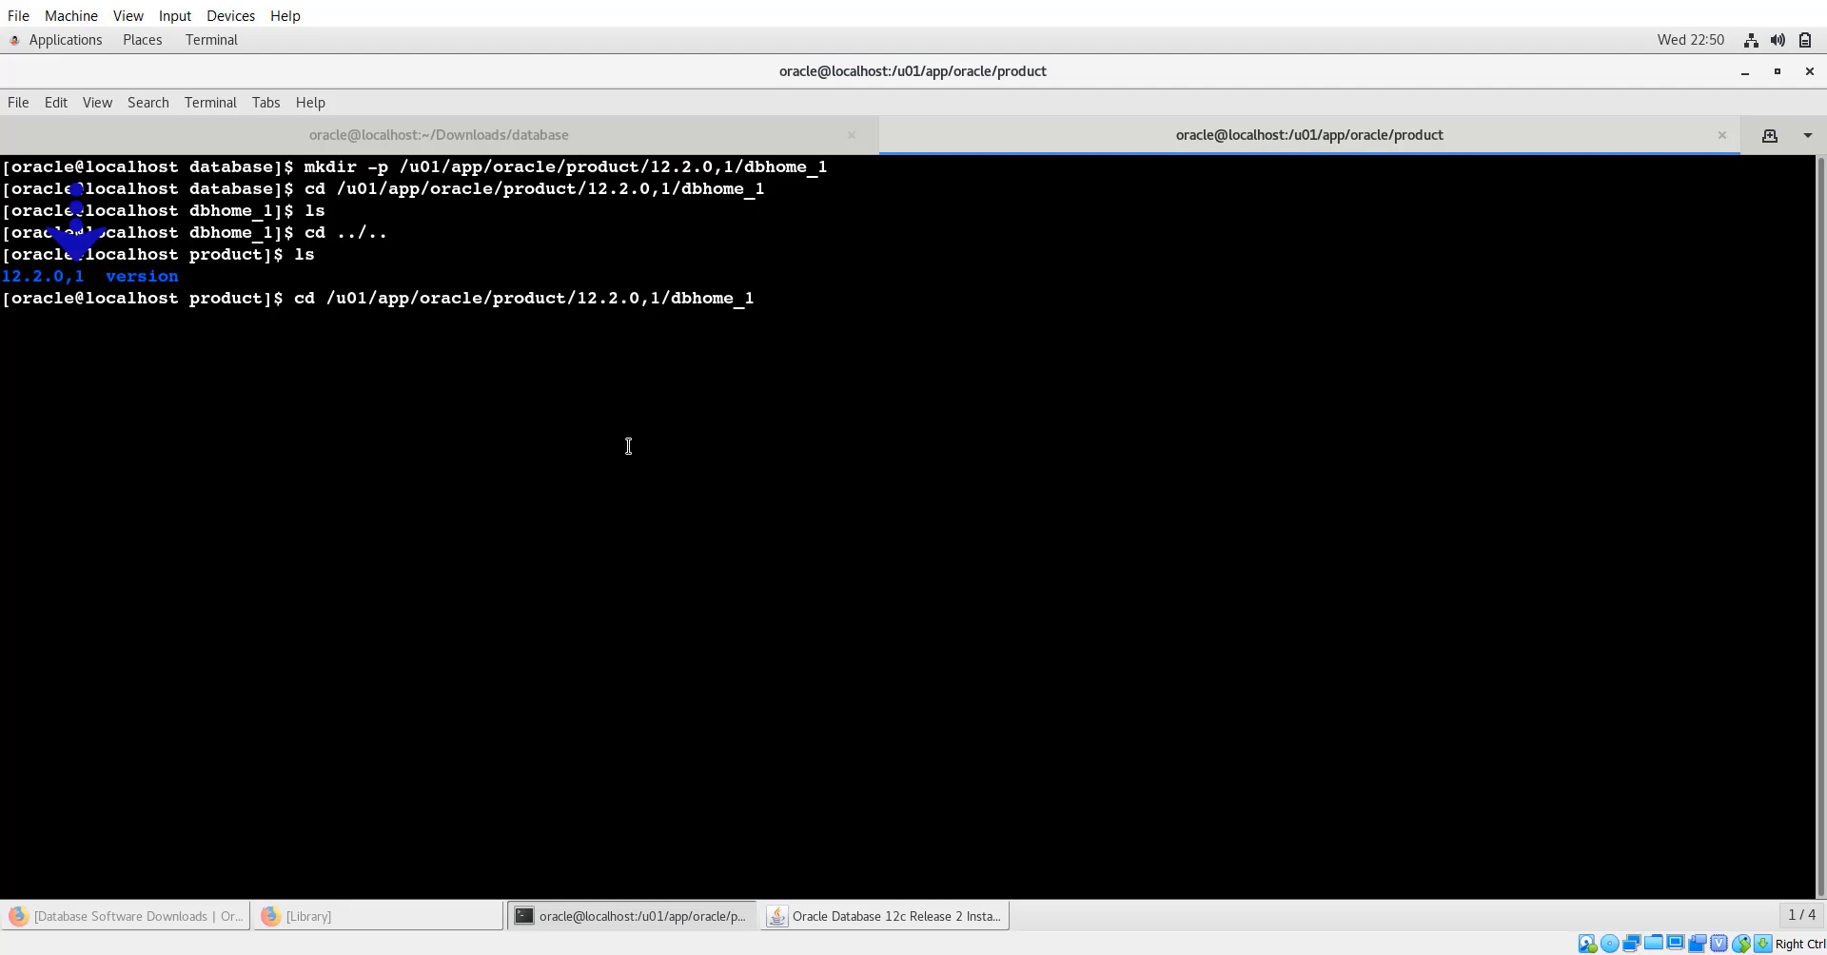
key("Left")
key("Left")
key("Left")
key("Left")
key("Left")
key("Left")
key("Left")
key("Left")
key("Left")
key("Left")
key("BackSpace")
type(".")
key("Left")
key("Left")
key("Left")
key("Left")
key("Left")
key("Left")
key("Left")
key("Left")
key("Left")
key("Left")
key("Left")
key("Left")
key("Left")
key("Left")
key("Left")
key("Left")
key("Left")
key("Left")
key("Left")
key("Left")
key("Left")
key("Left")
key("Left")
key("Left")
key("Left")
key("Left")
key("Left")
key("Left")
Recall the mkdir command and create the corrected 12.2.0.1 Oracle home directory.
key("BackSpace")
key("BackSpace")
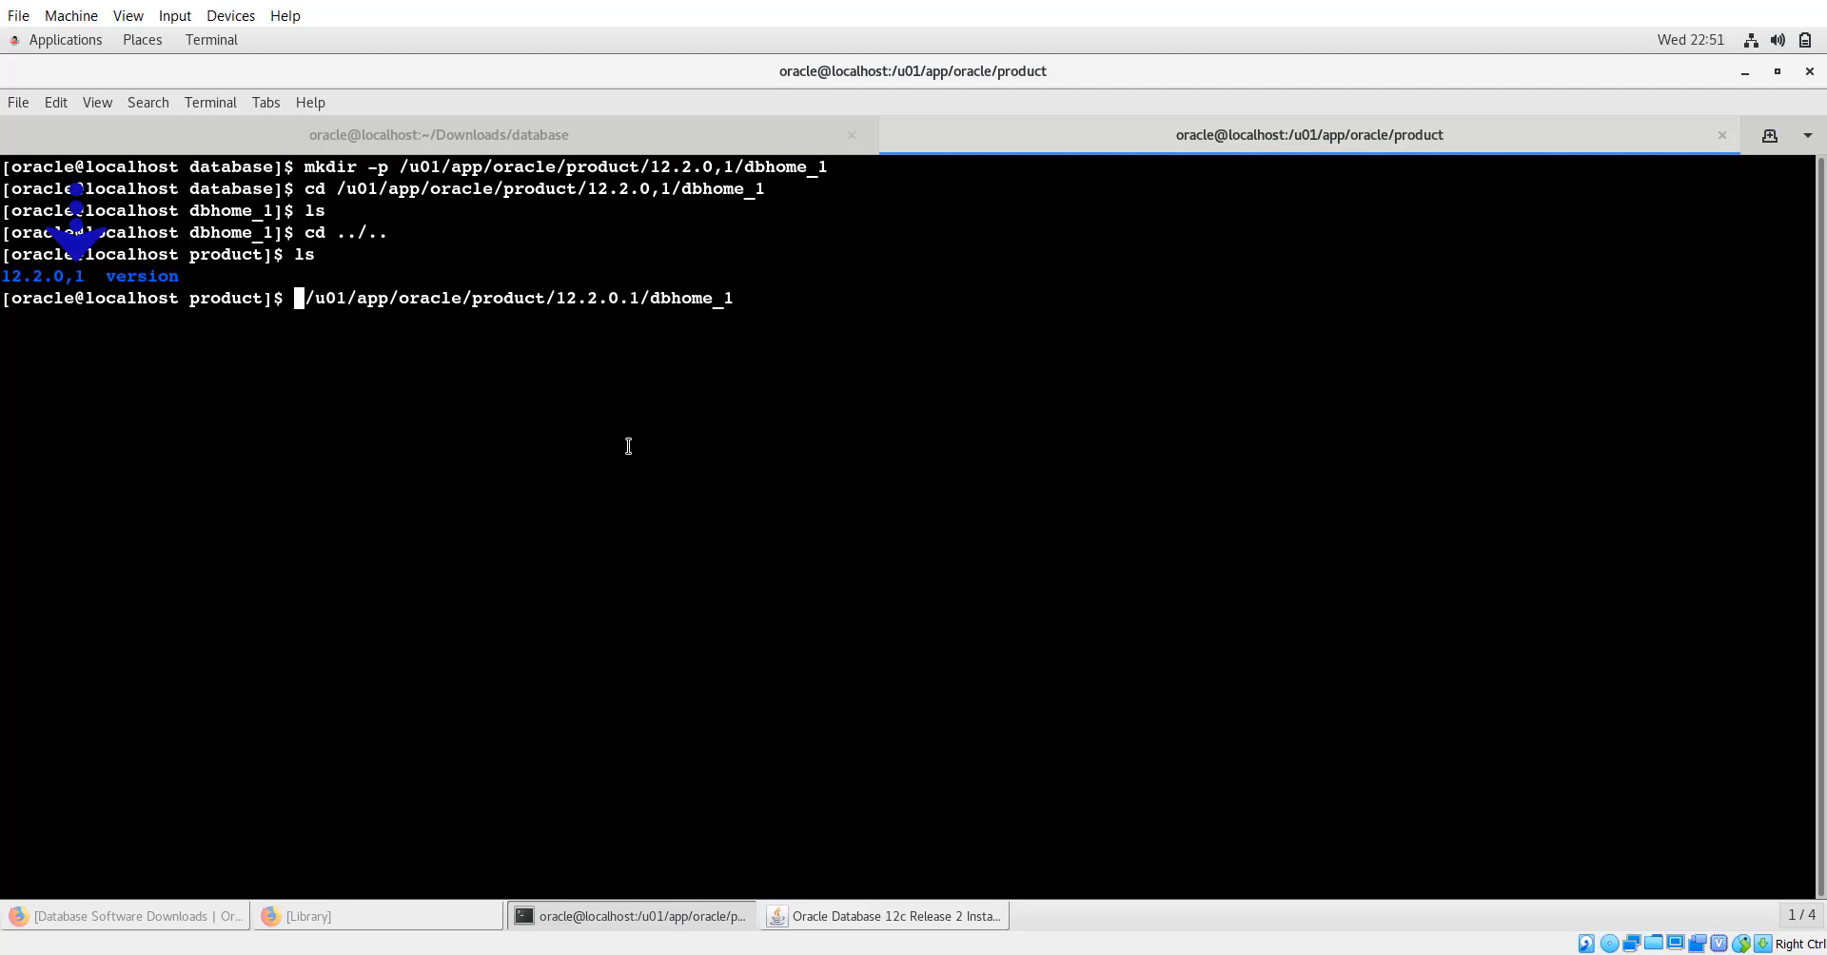
key("Up")
key("Up")
key("Up")
key("Up")
key("Up")
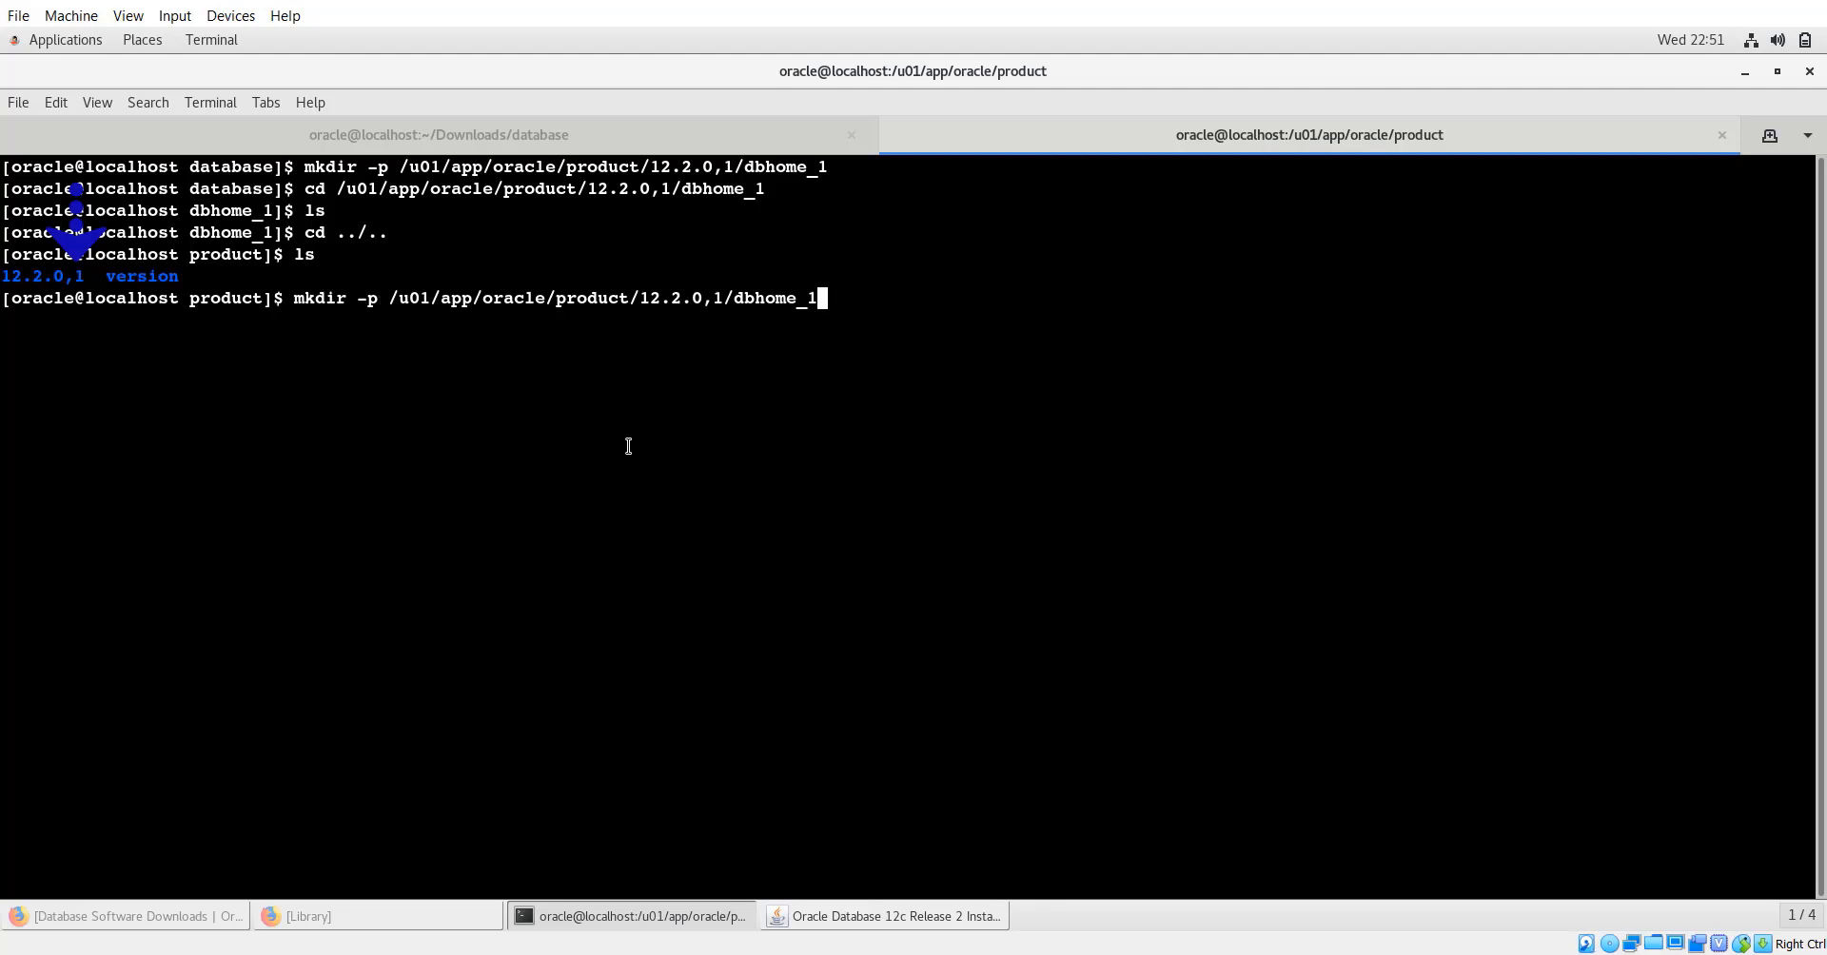
key("Left")
key("Left")
key("Left")
key("Left")
key("Left")
key("Left")
key("Left")
key("Left")
key("Left")
key("Left")
key("BackSpace")
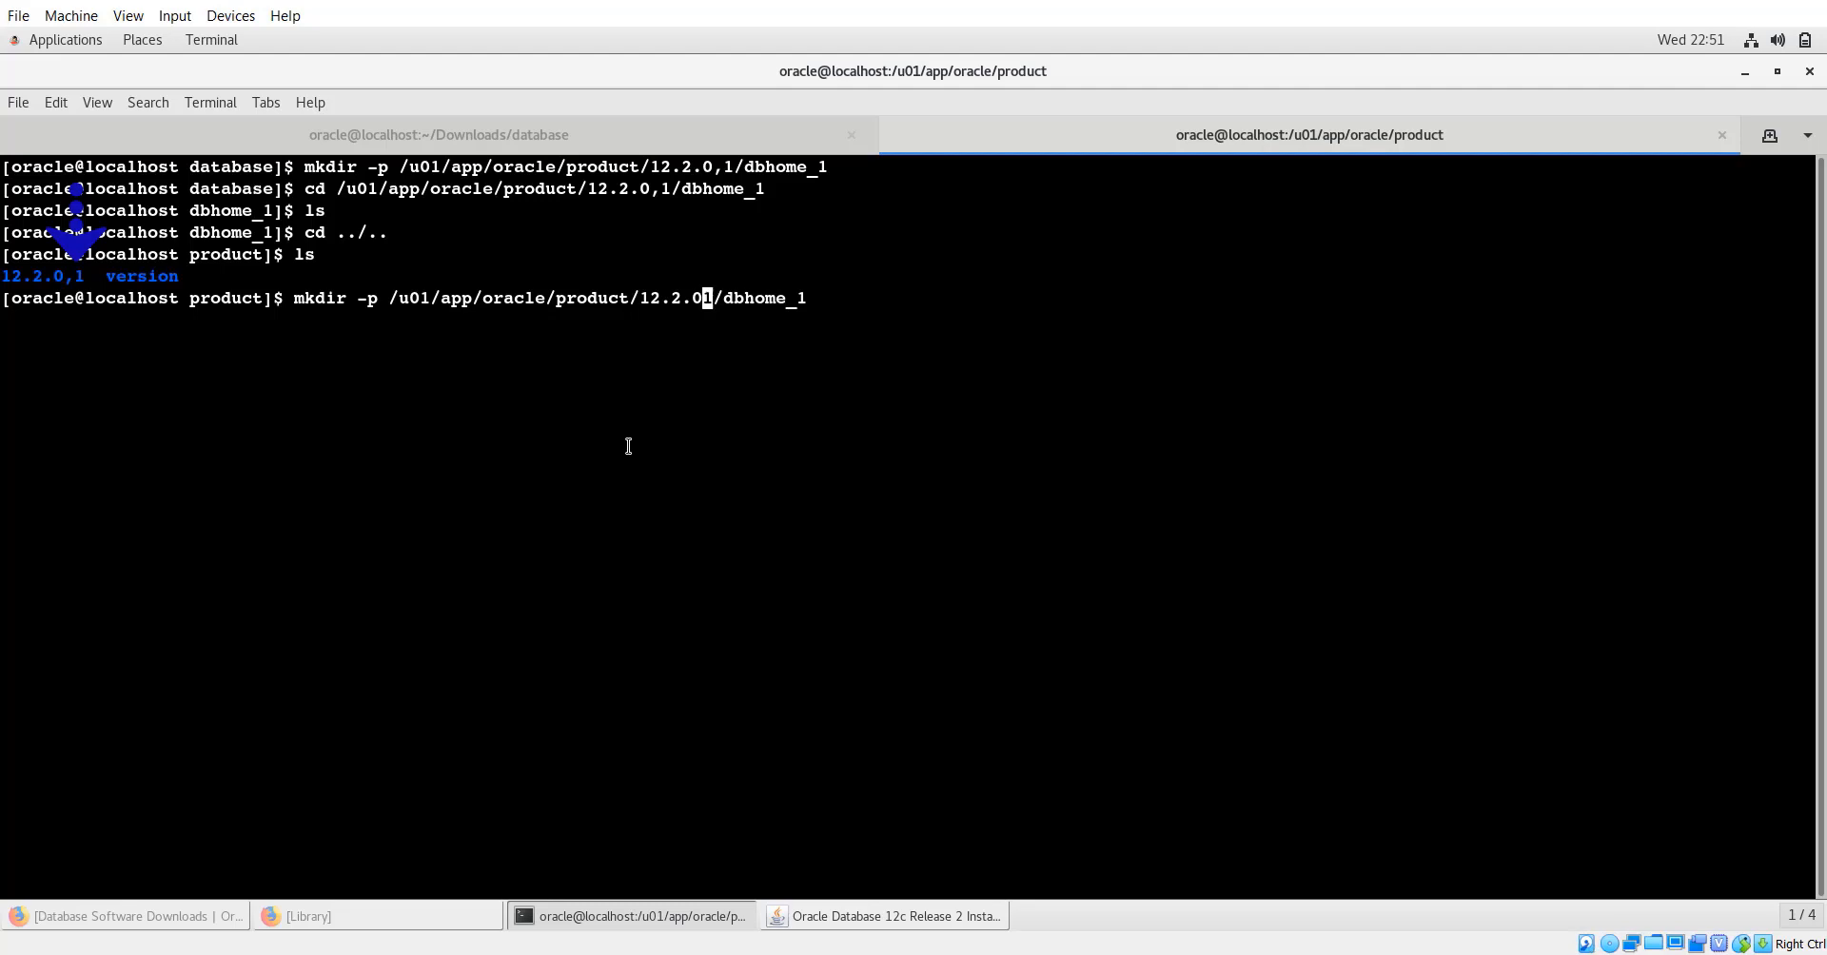
type(".")
key("Return")
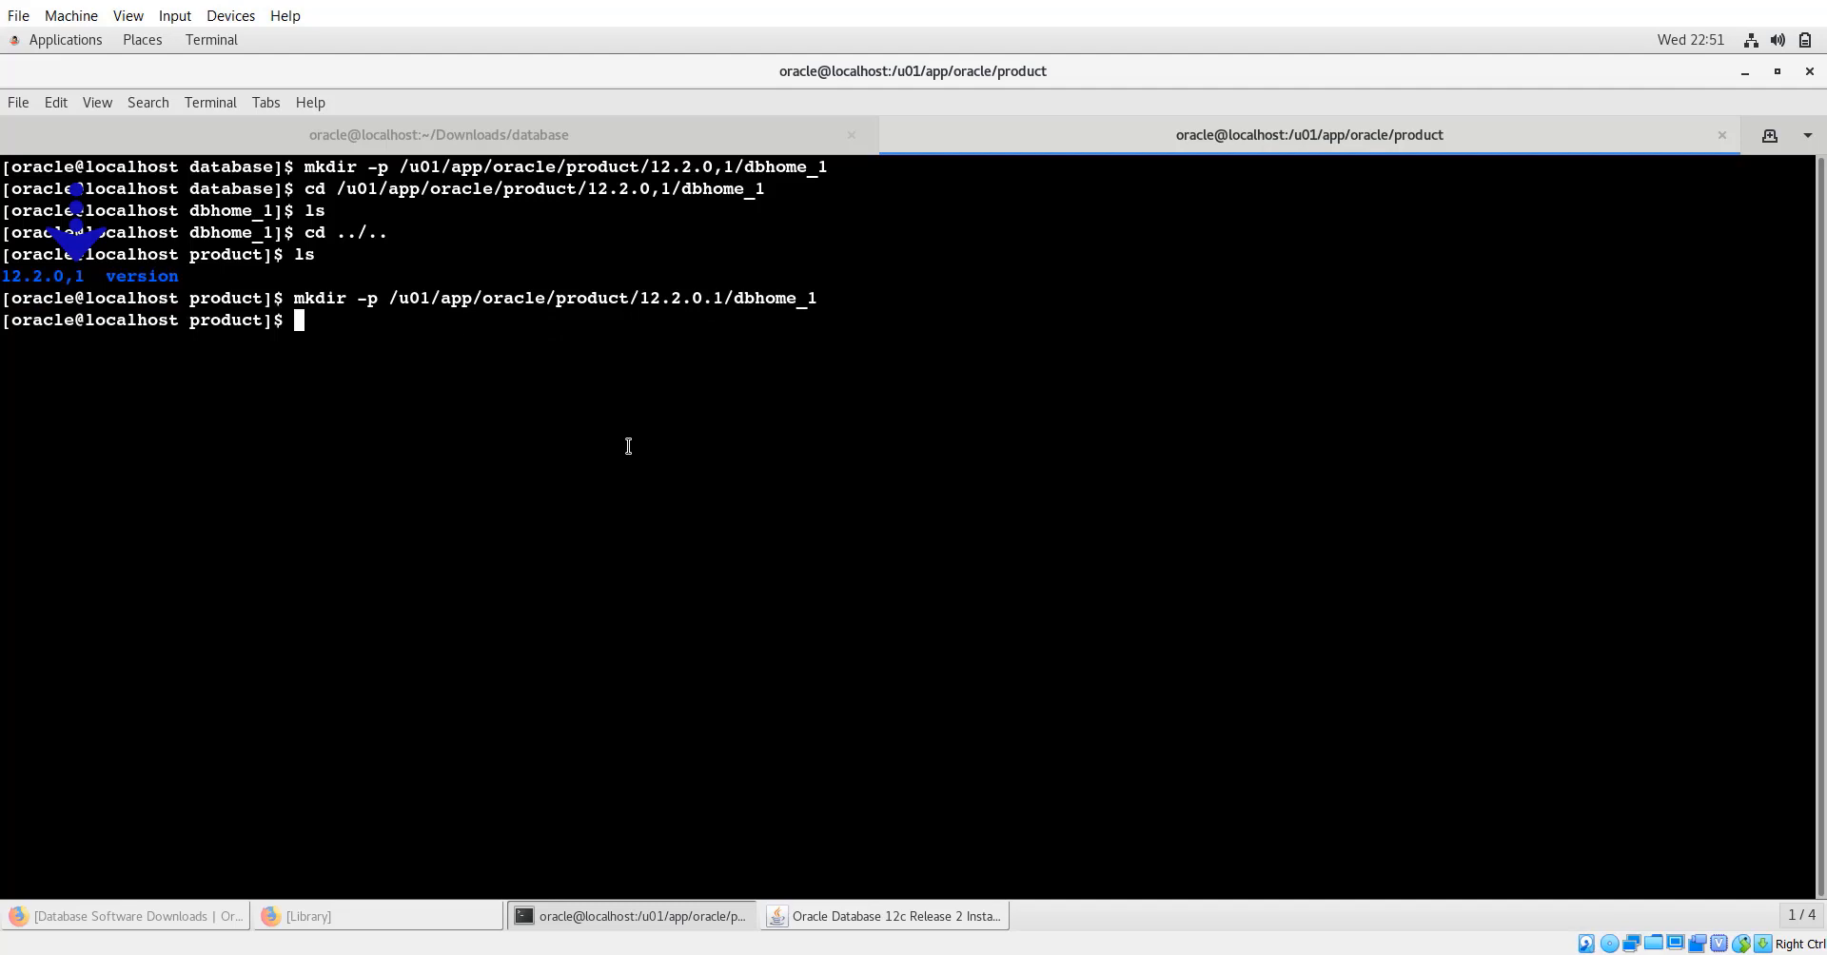
Start an rm -R command and copy the misnamed 12.2.0,1 folder name from the listing.
type("rm")
type("d")
key("BackSpace")
type("_")
key("BackSpace")
type("p")
key("BackSpace")
type("-R")
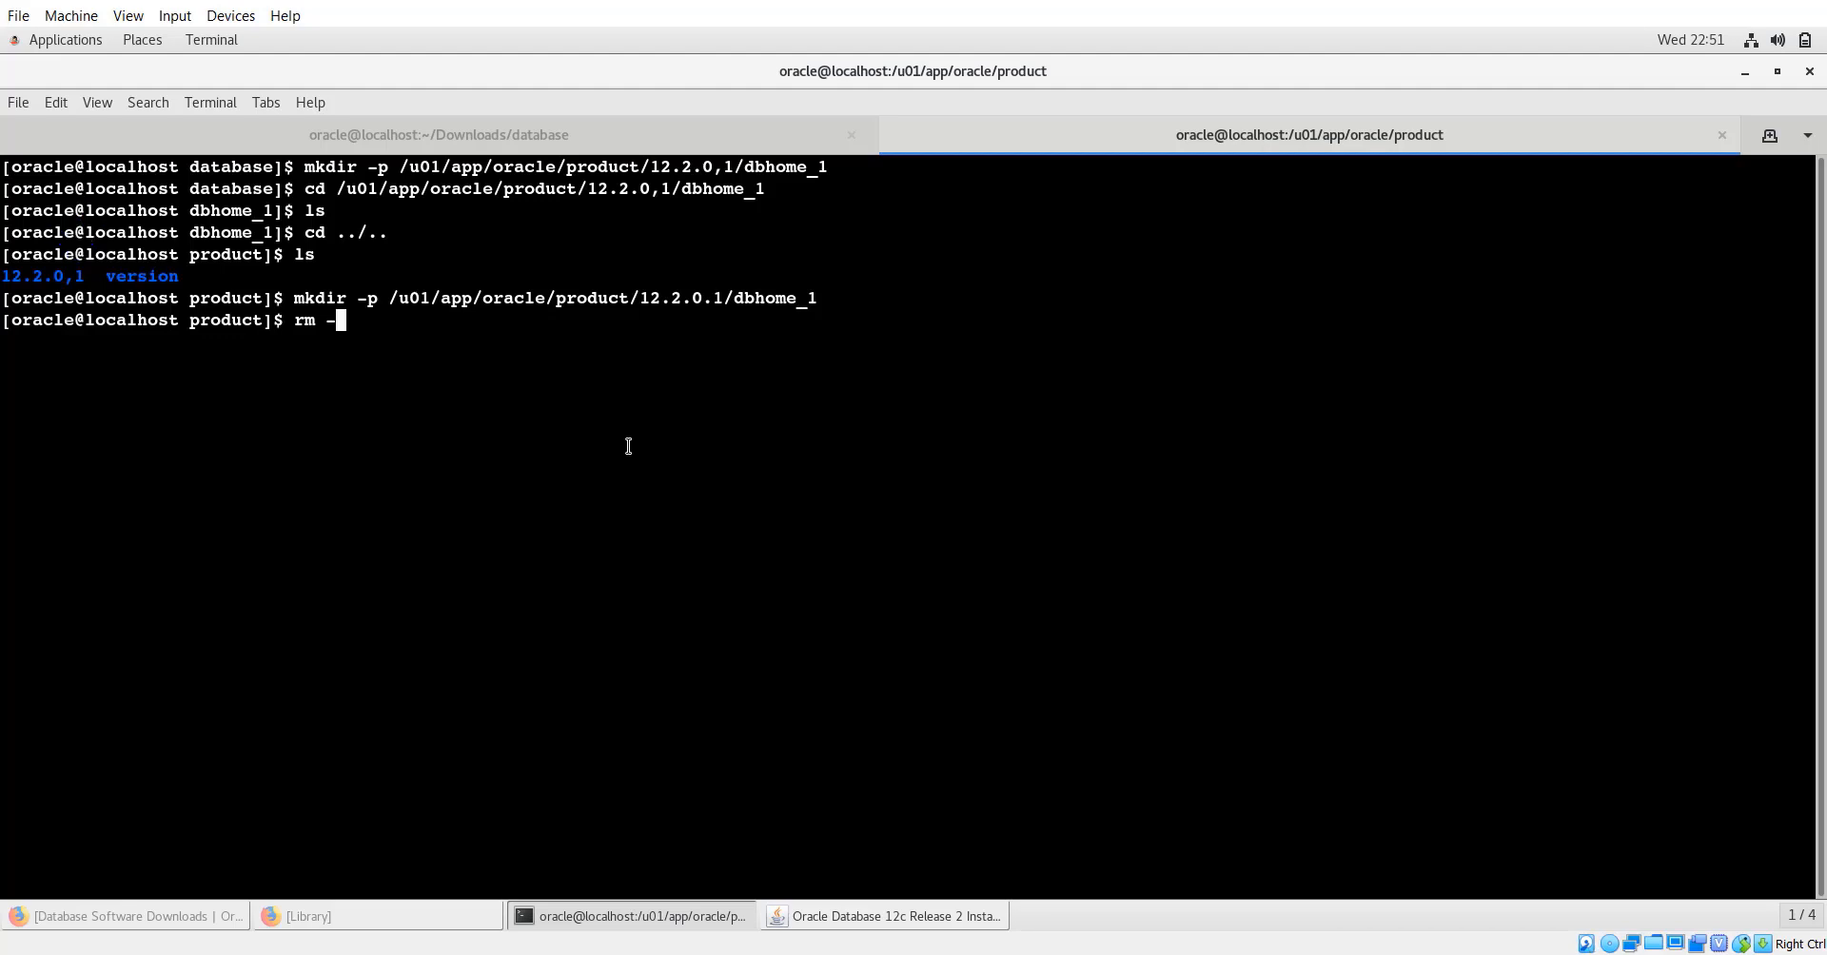
double_click(37, 283)
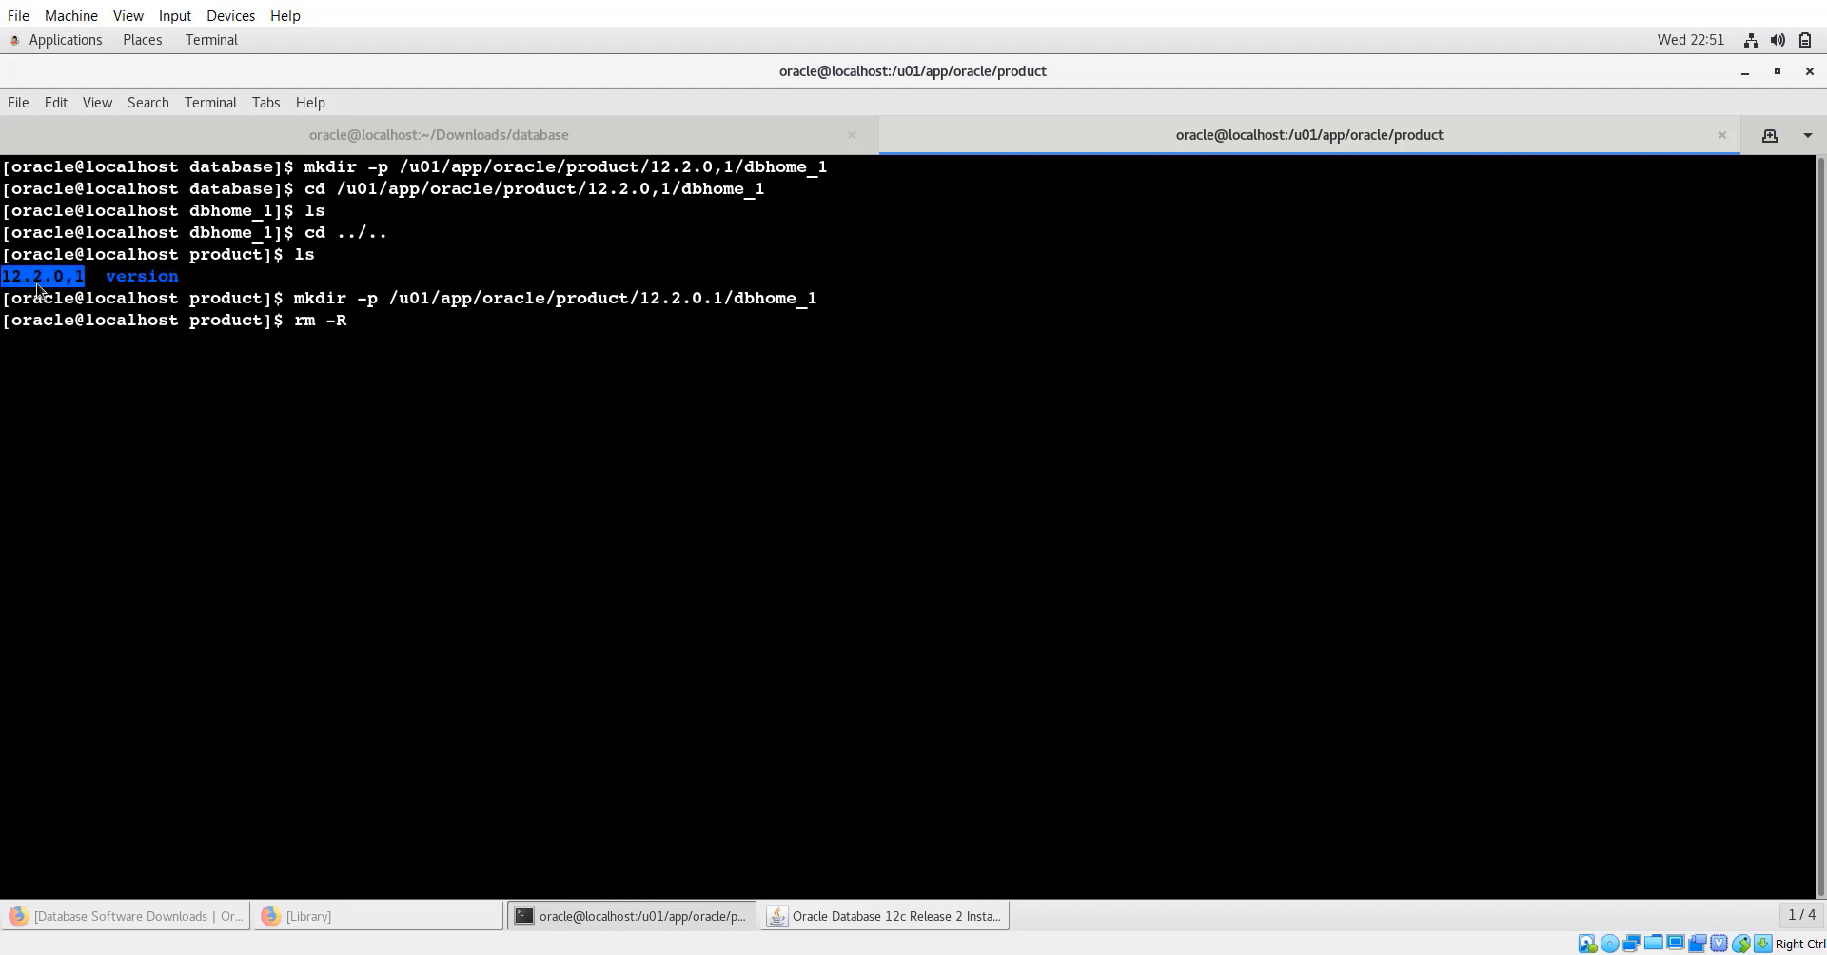
right_click(36, 283)
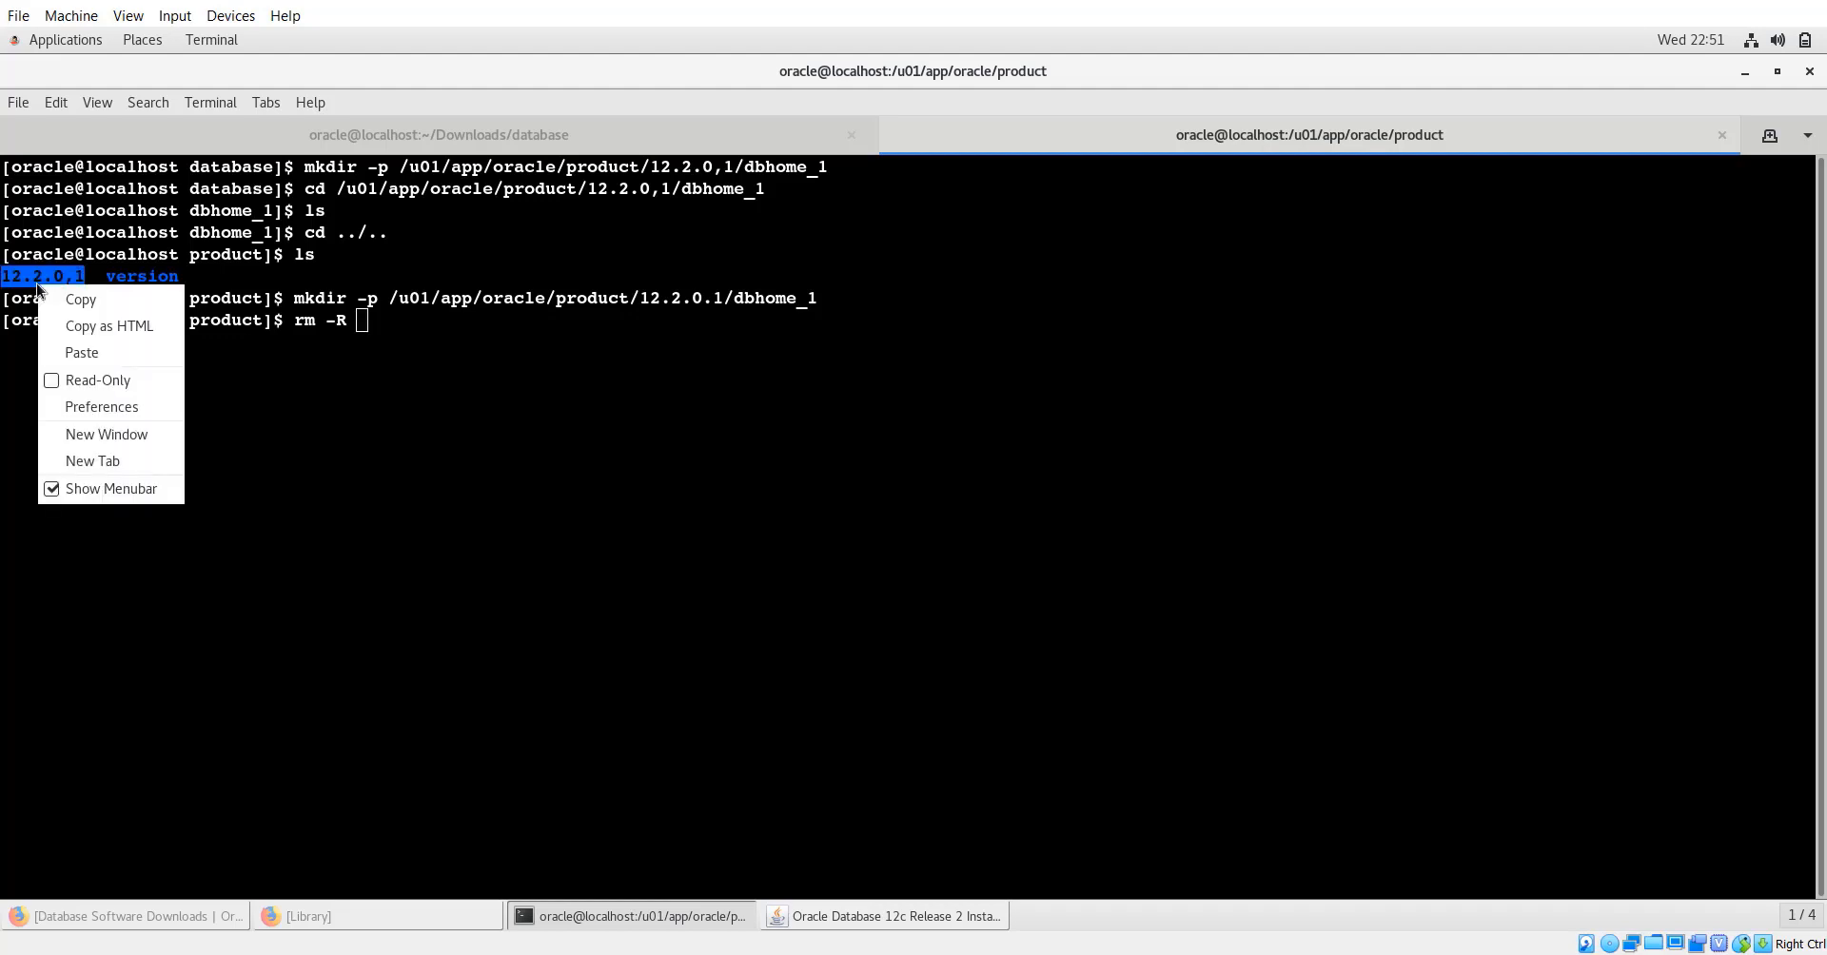
left_click(83, 301)
Remove the 12.2.0,1 directory and list product, leaving 12.2.0.1 and version.
key("ctrl+shift+v")
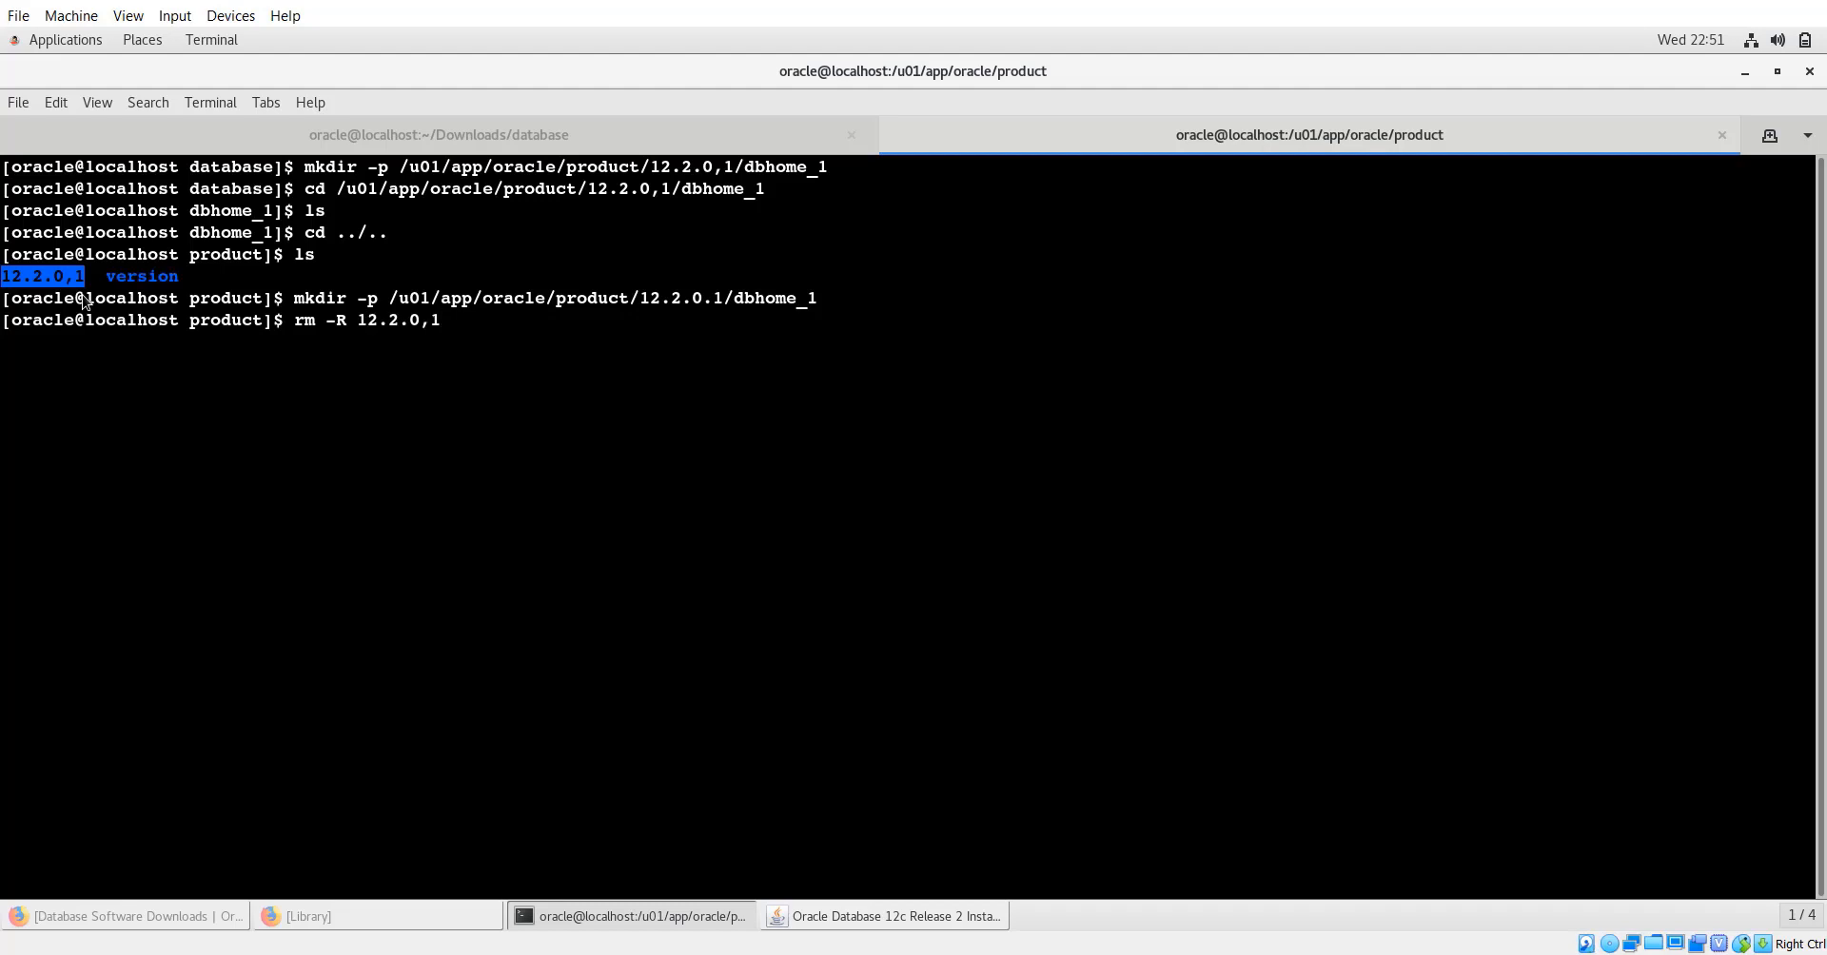
key("Return")
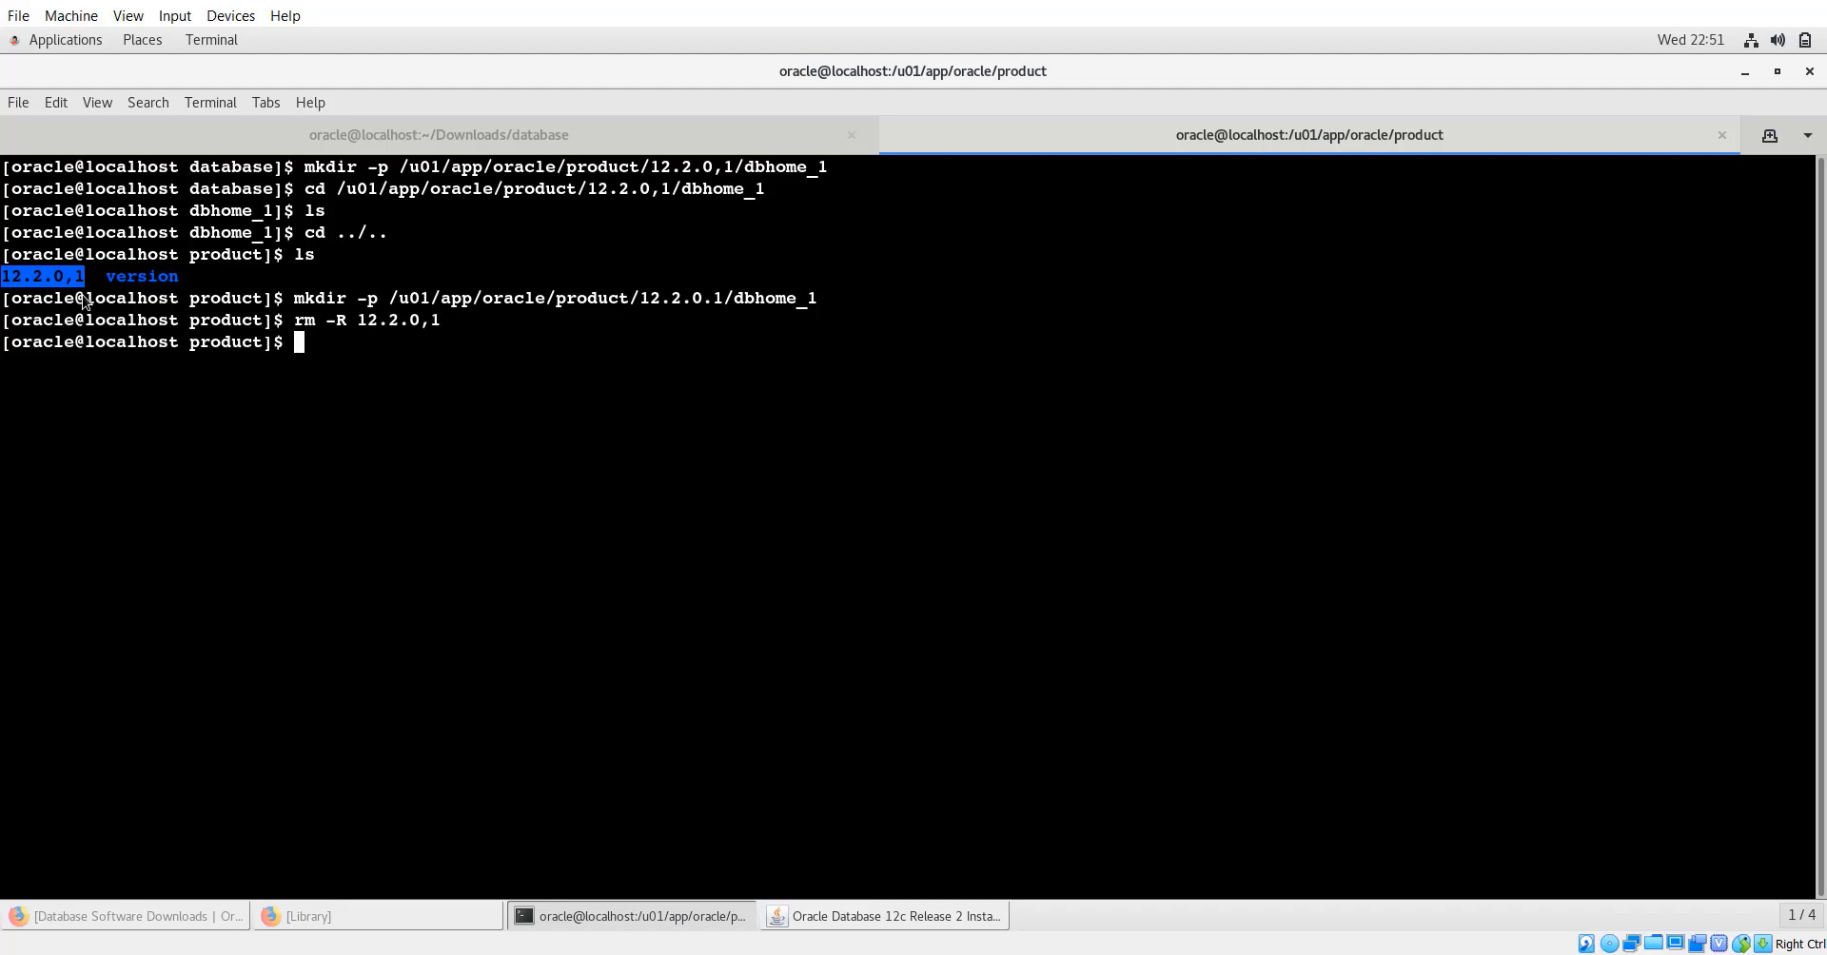
type("ls")
key("Return")
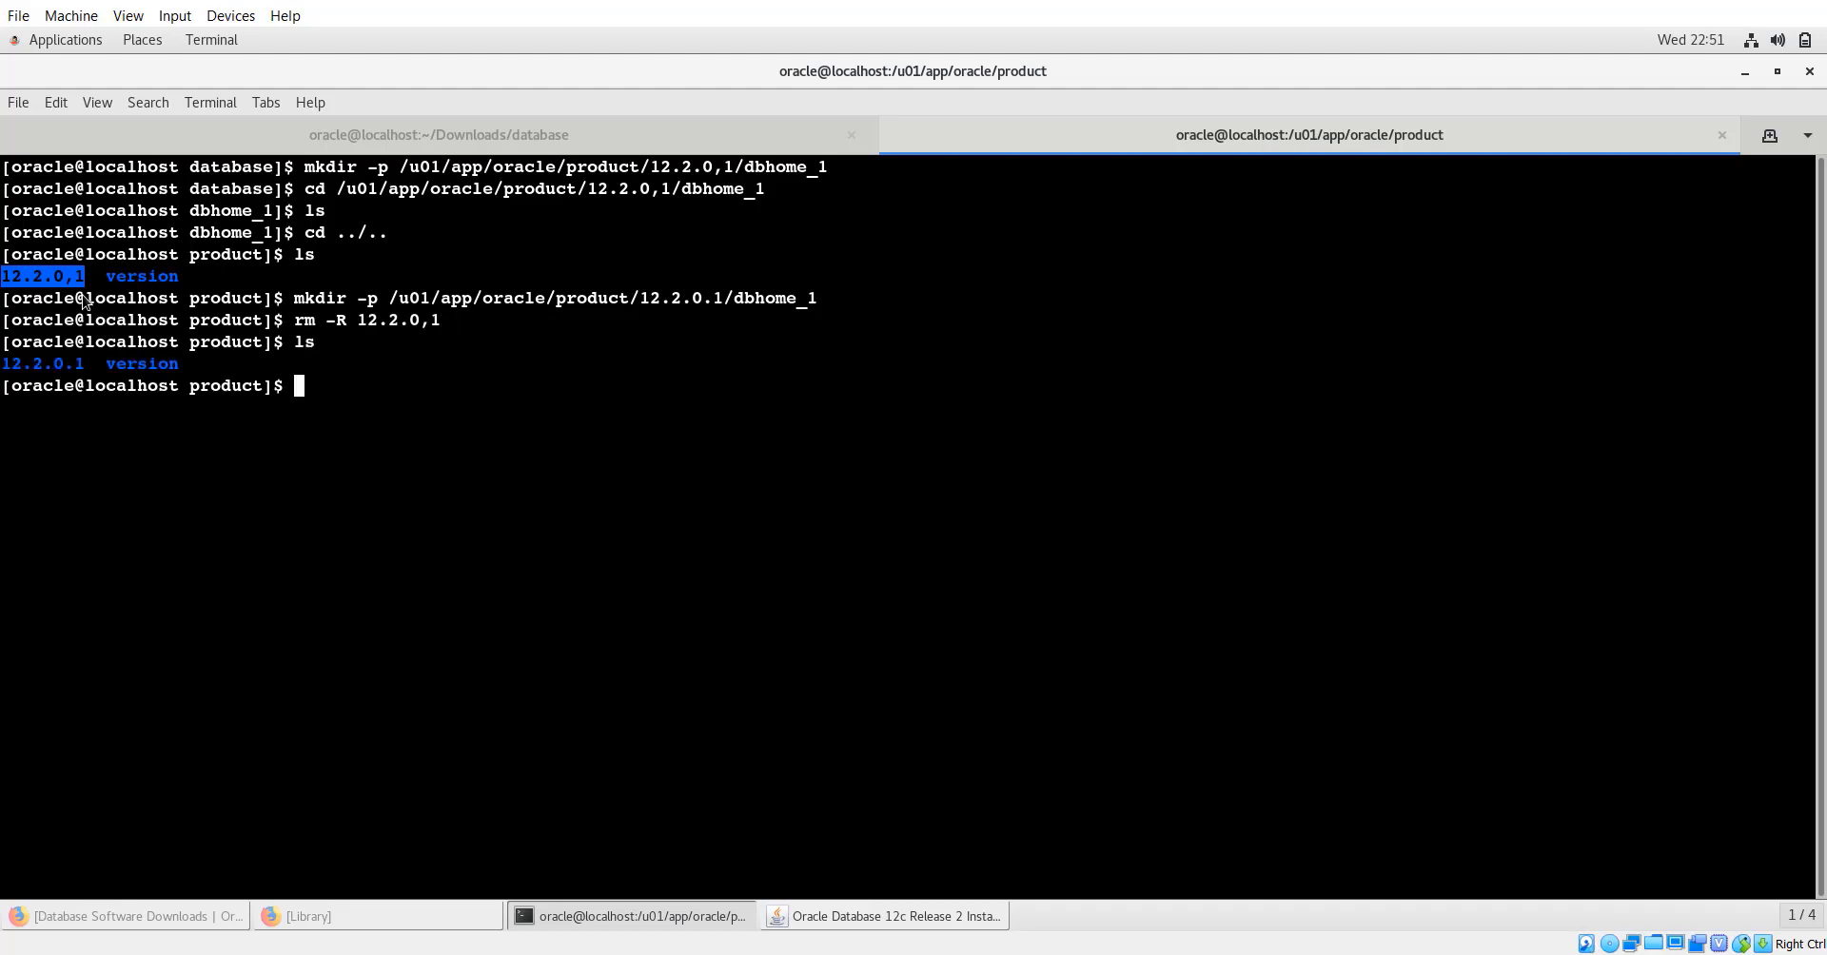
Change 12.2.0,1 to 12.2.0.1 in Software location and keep the default OS groups.
left_click(936, 925)
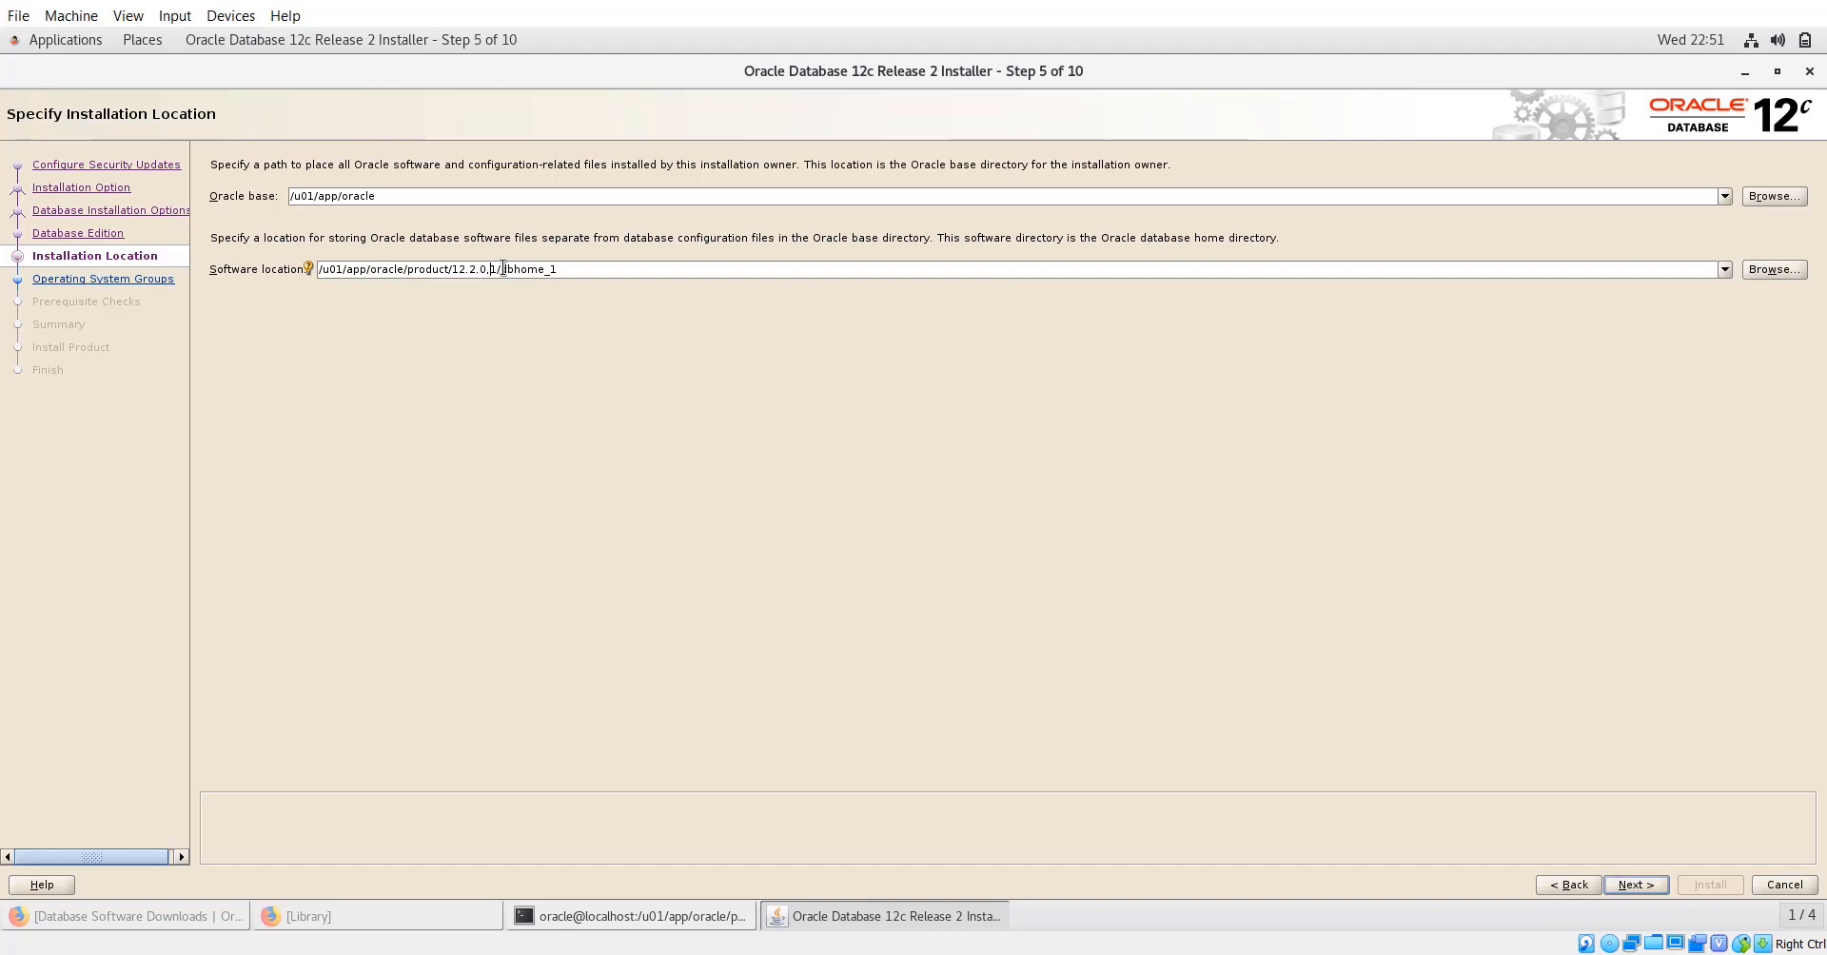
key("BackSpace")
type(".")
left_click(1630, 886)
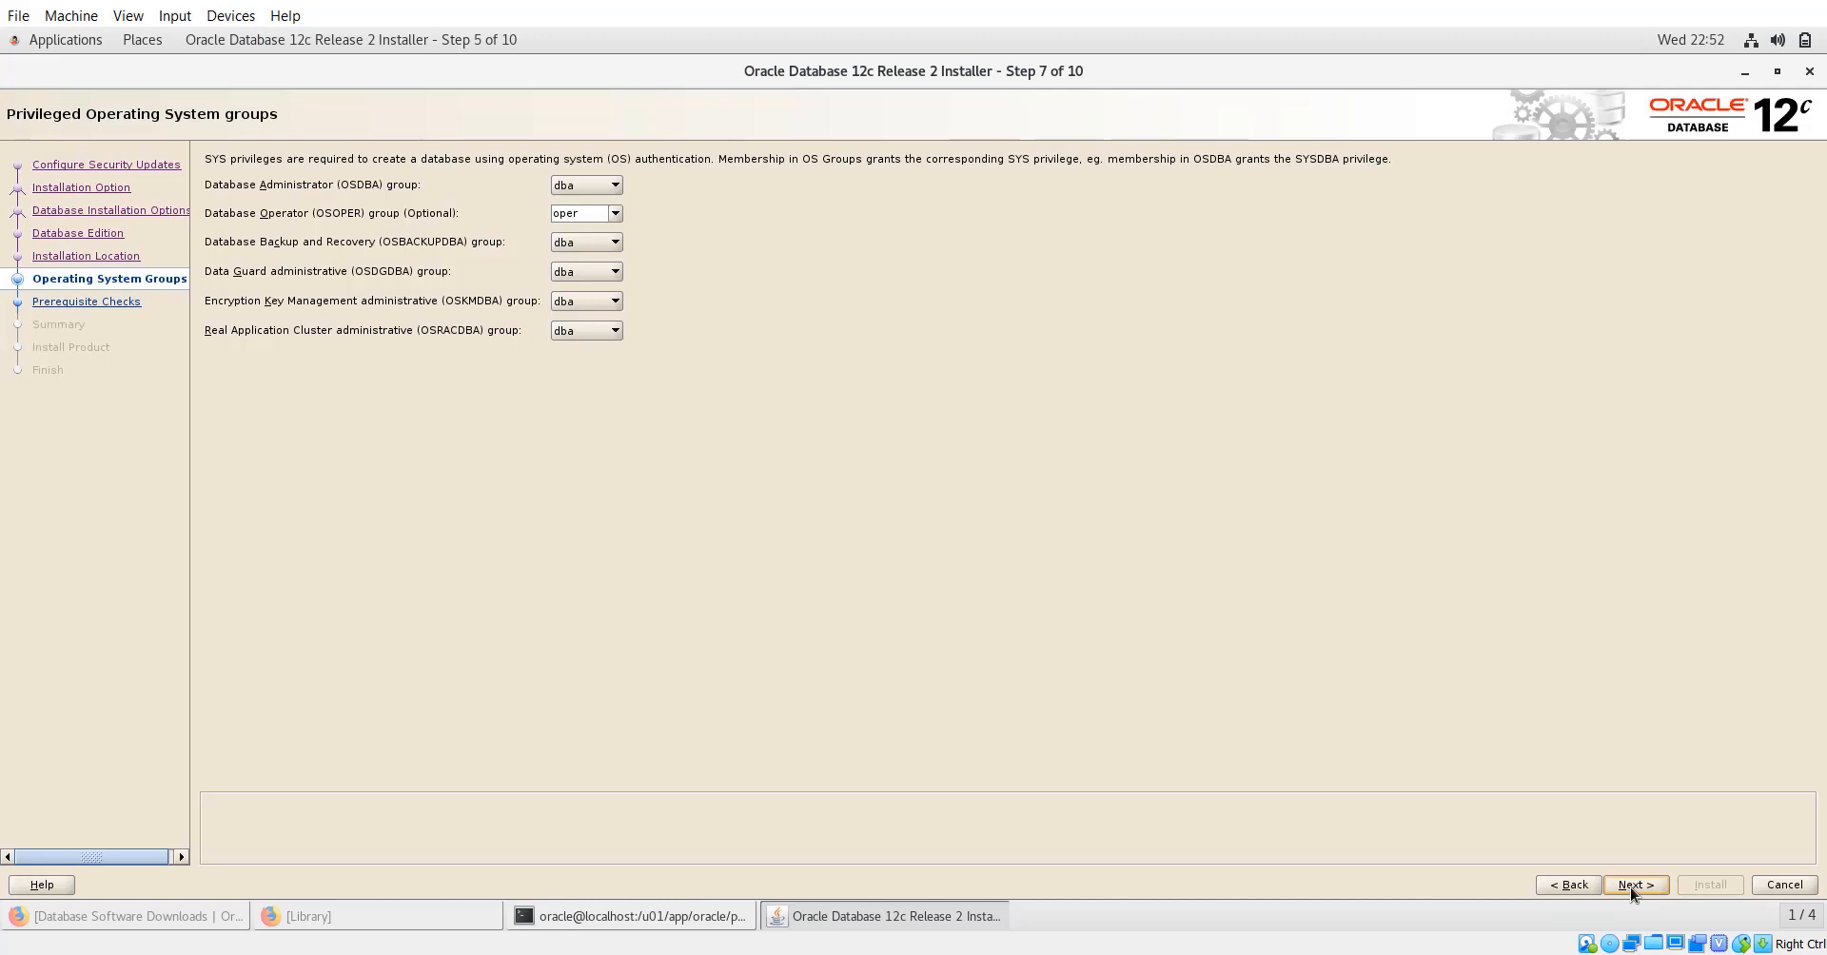
left_click(1630, 887)
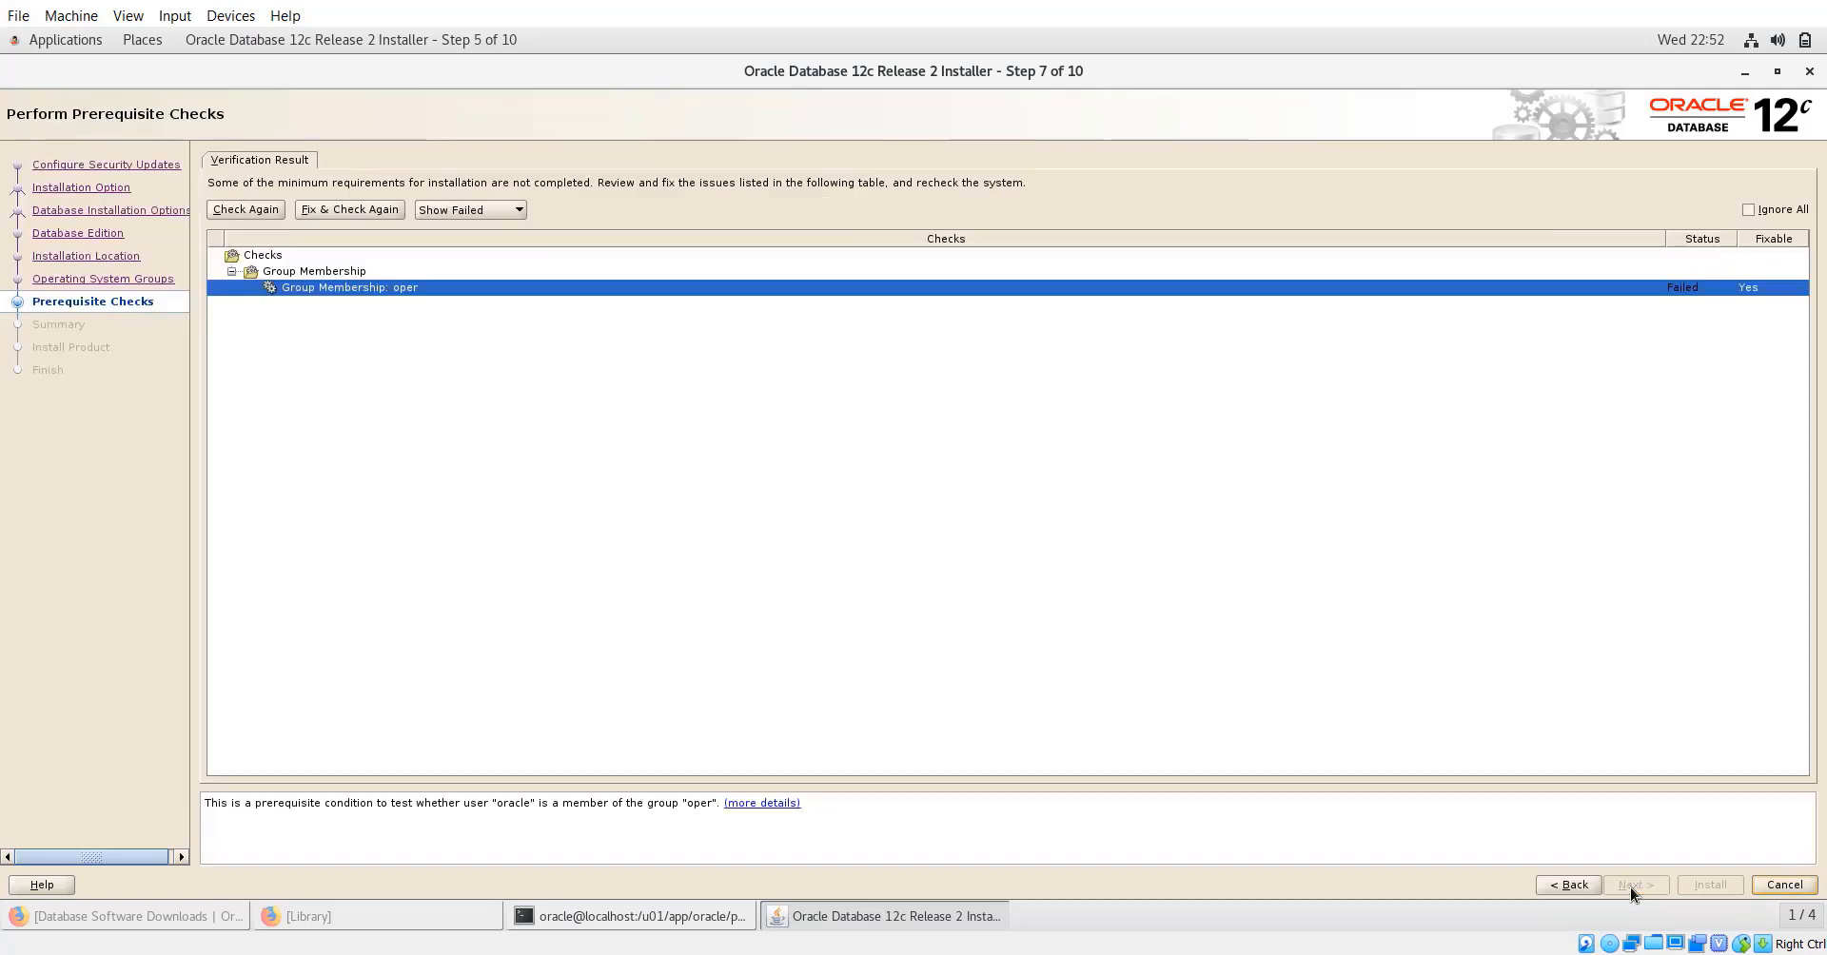
Generate a fixup script for the failed Group Membership: oper check and select its runfixup.sh path.
left_click(1717, 294)
left_click(368, 211)
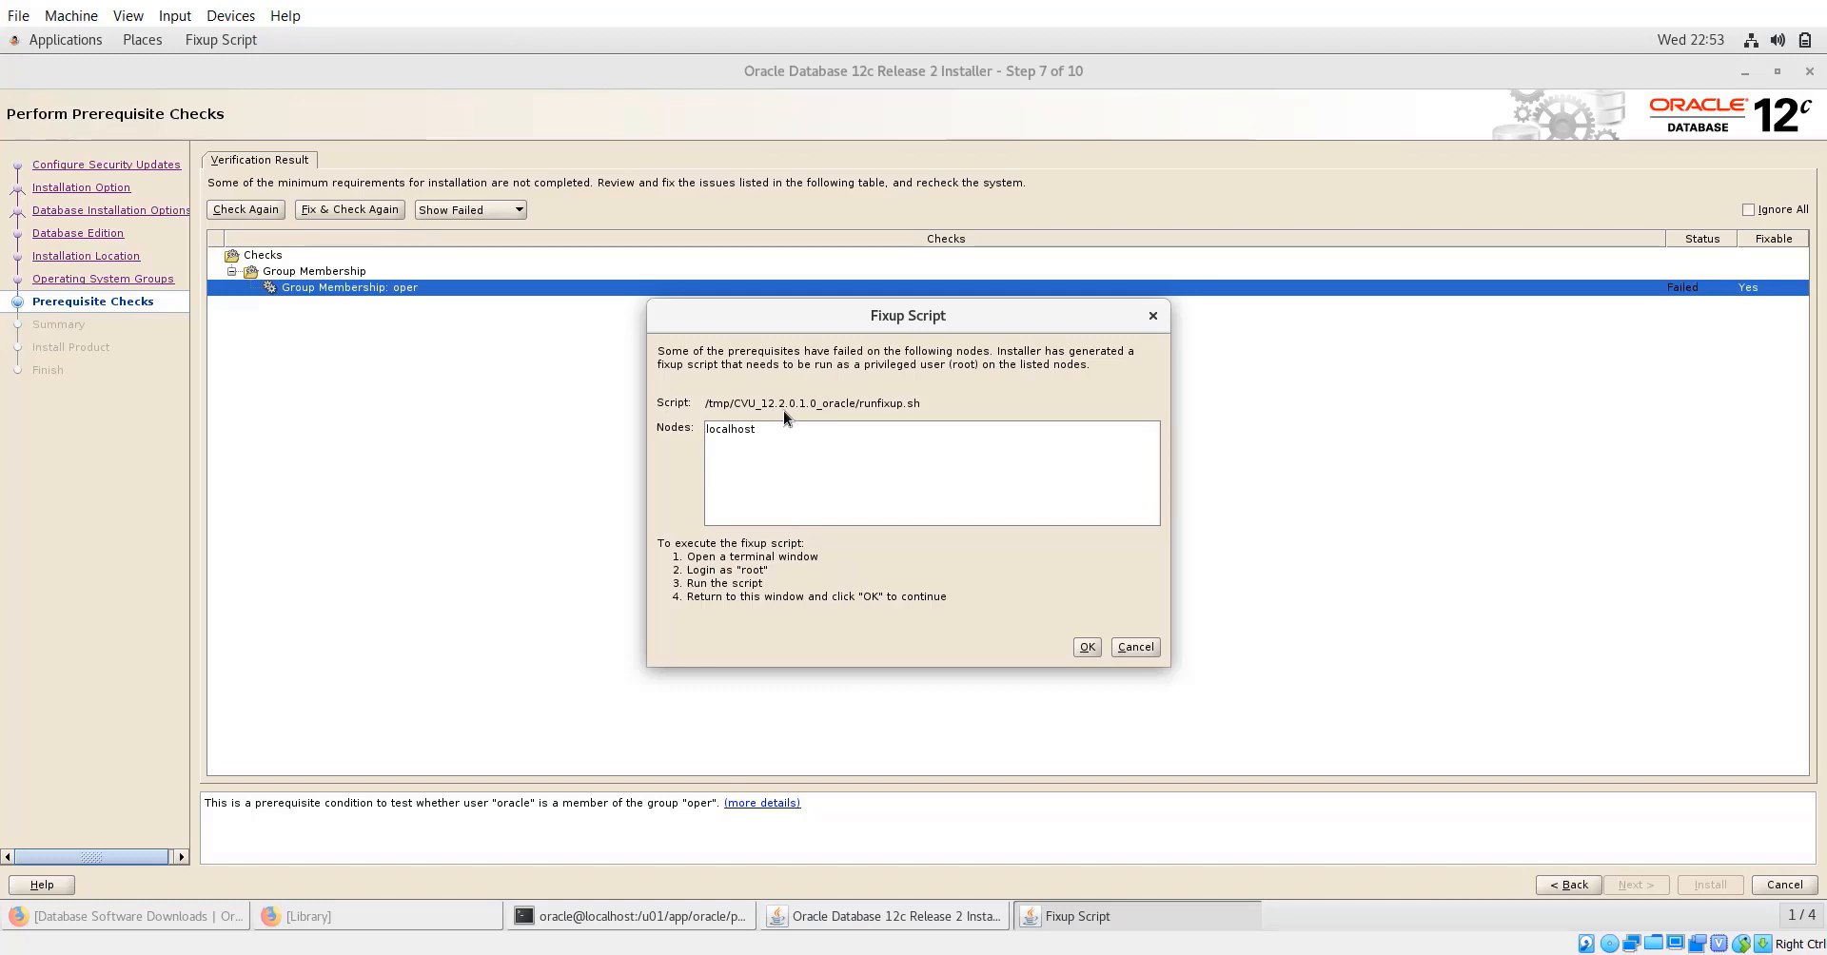
triple_click(798, 405)
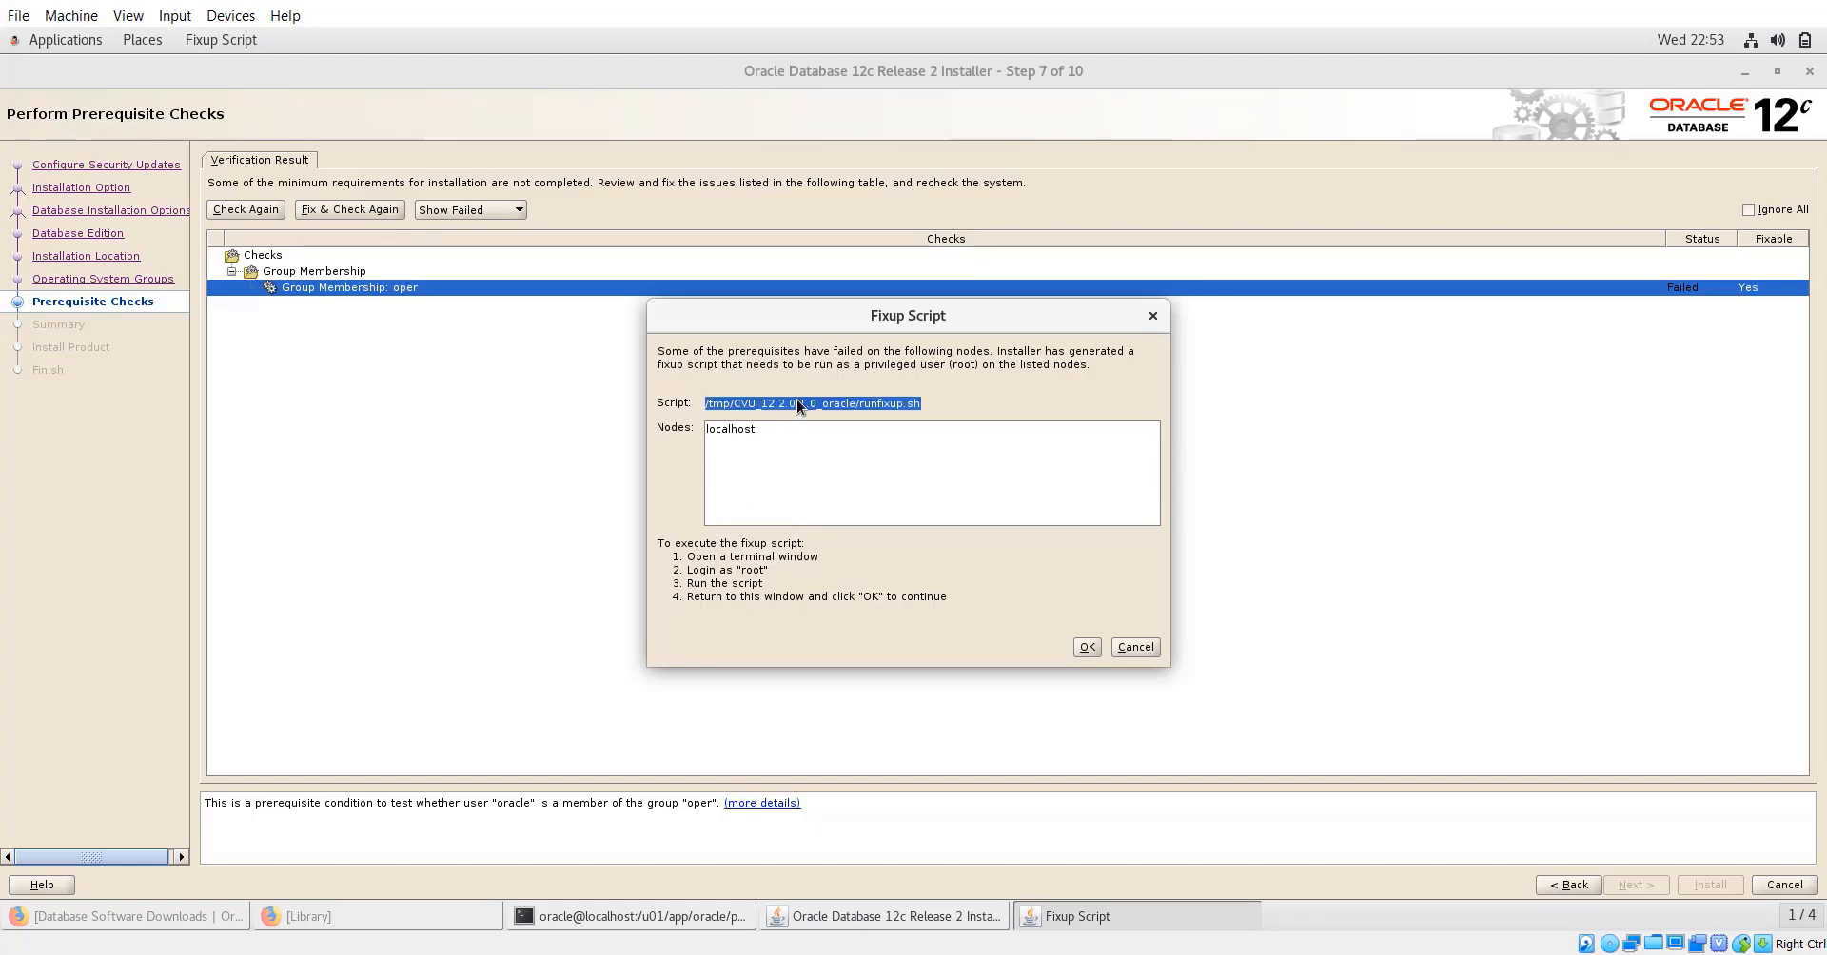
left_click(678, 916)
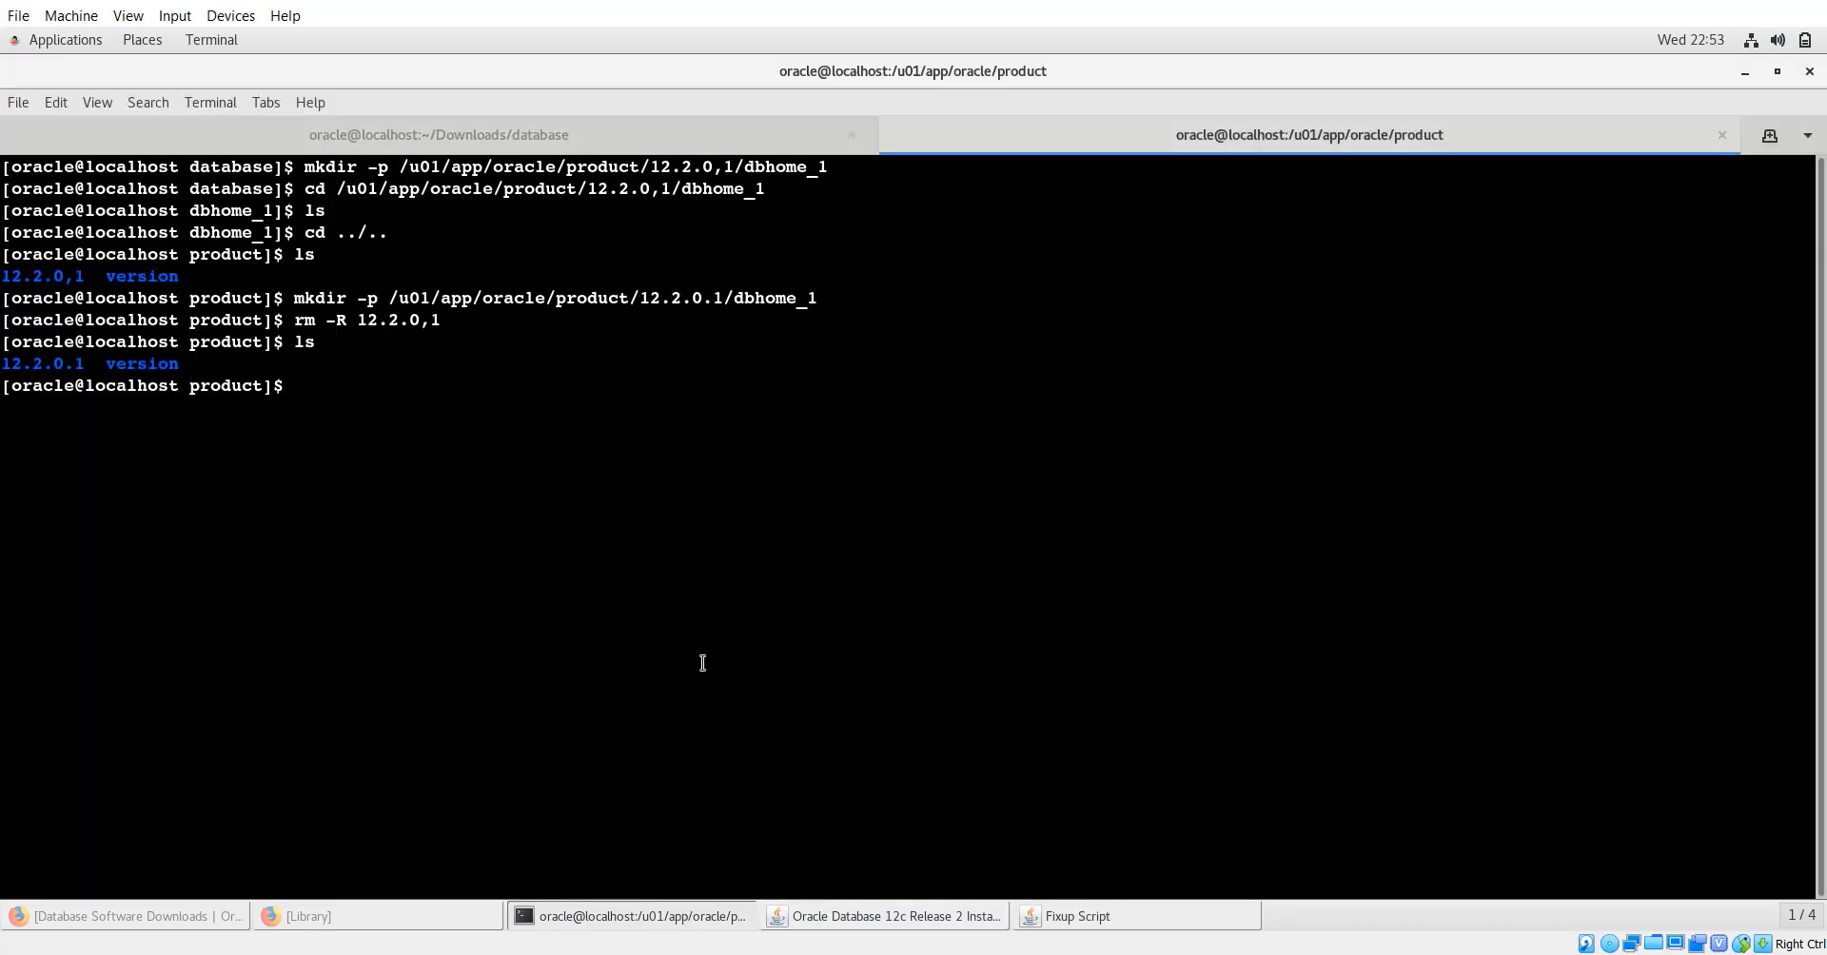
As root via su -, run /tmp/CVU_12.2.0.1.0_oracle/runfixup.sh until all fix-ups succeed.
type("su ")
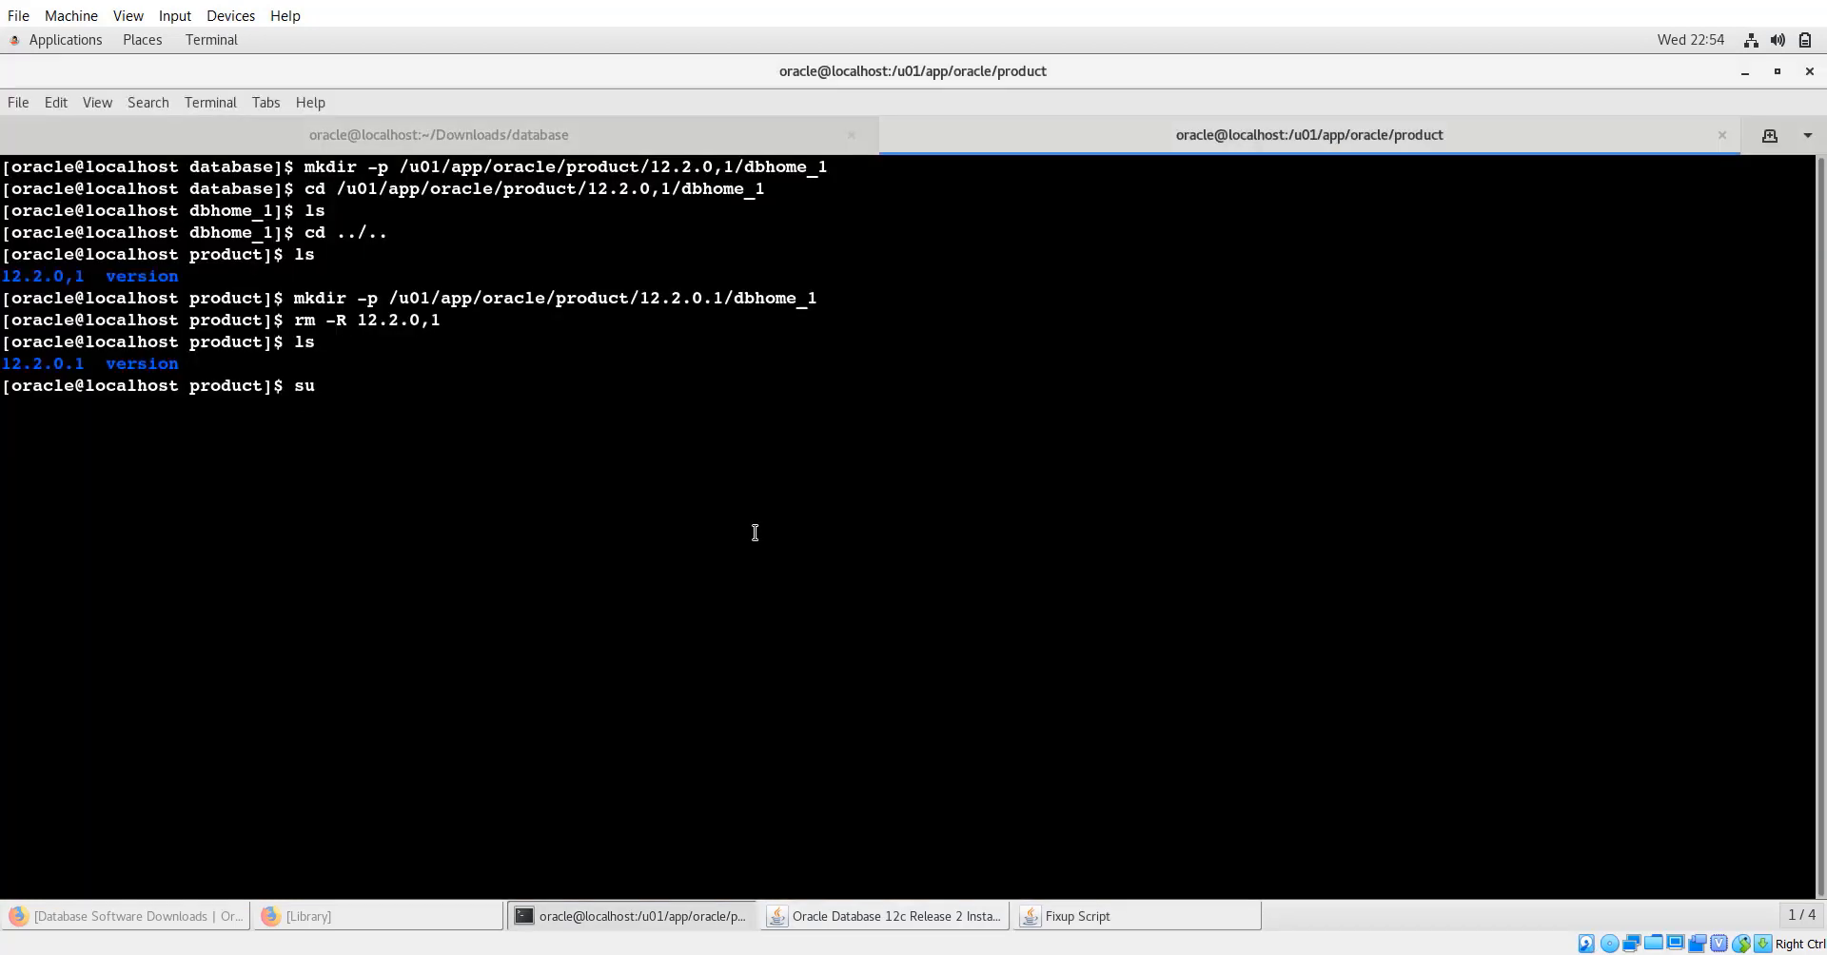
type("-")
key("Return")
key("Return")
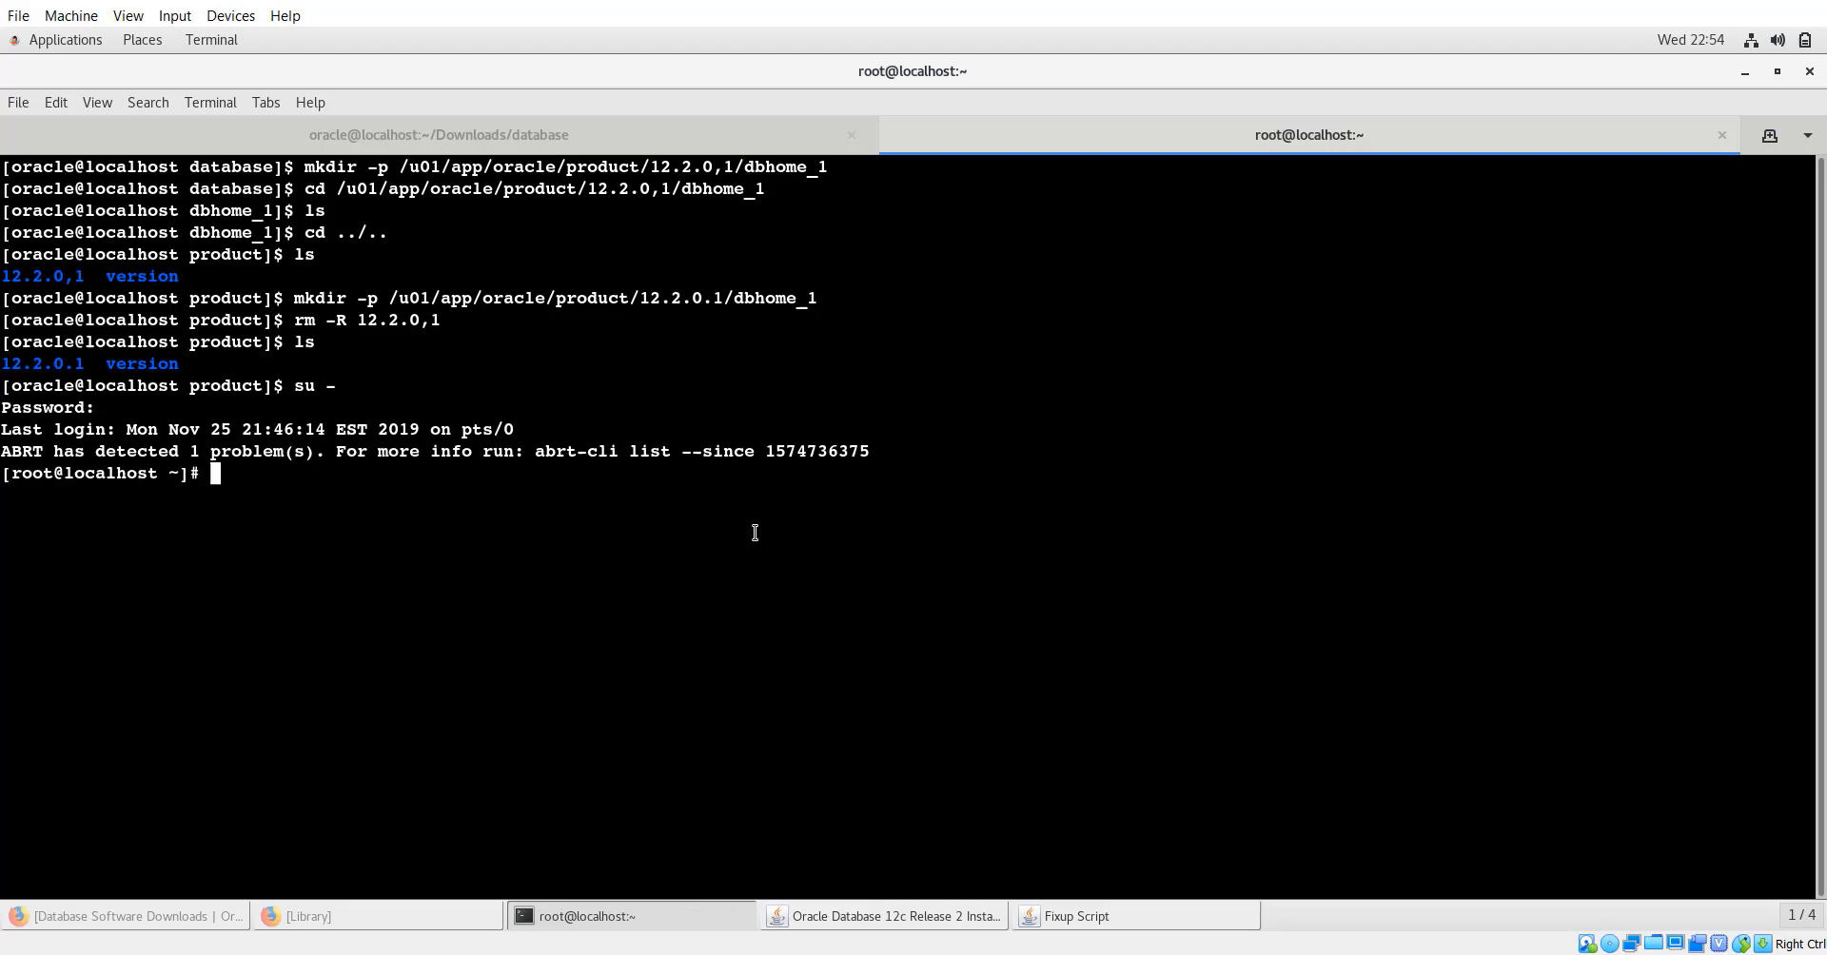
key("ctrl+shift+v")
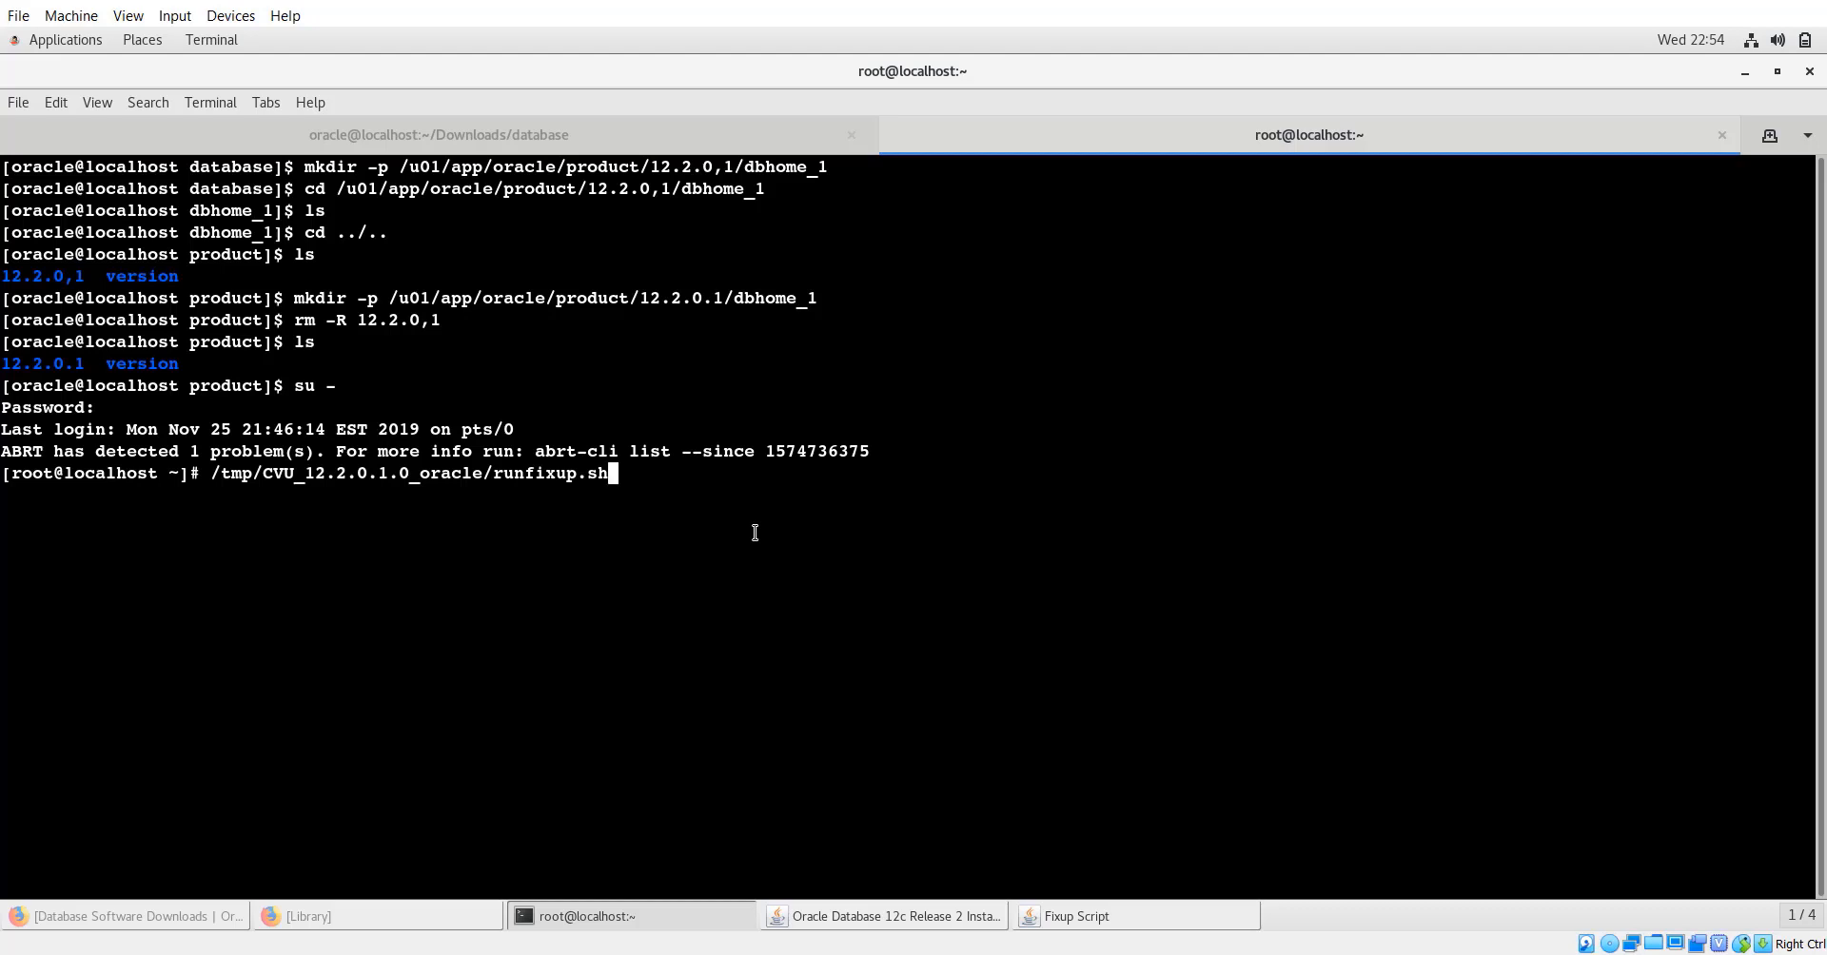
key("Return")
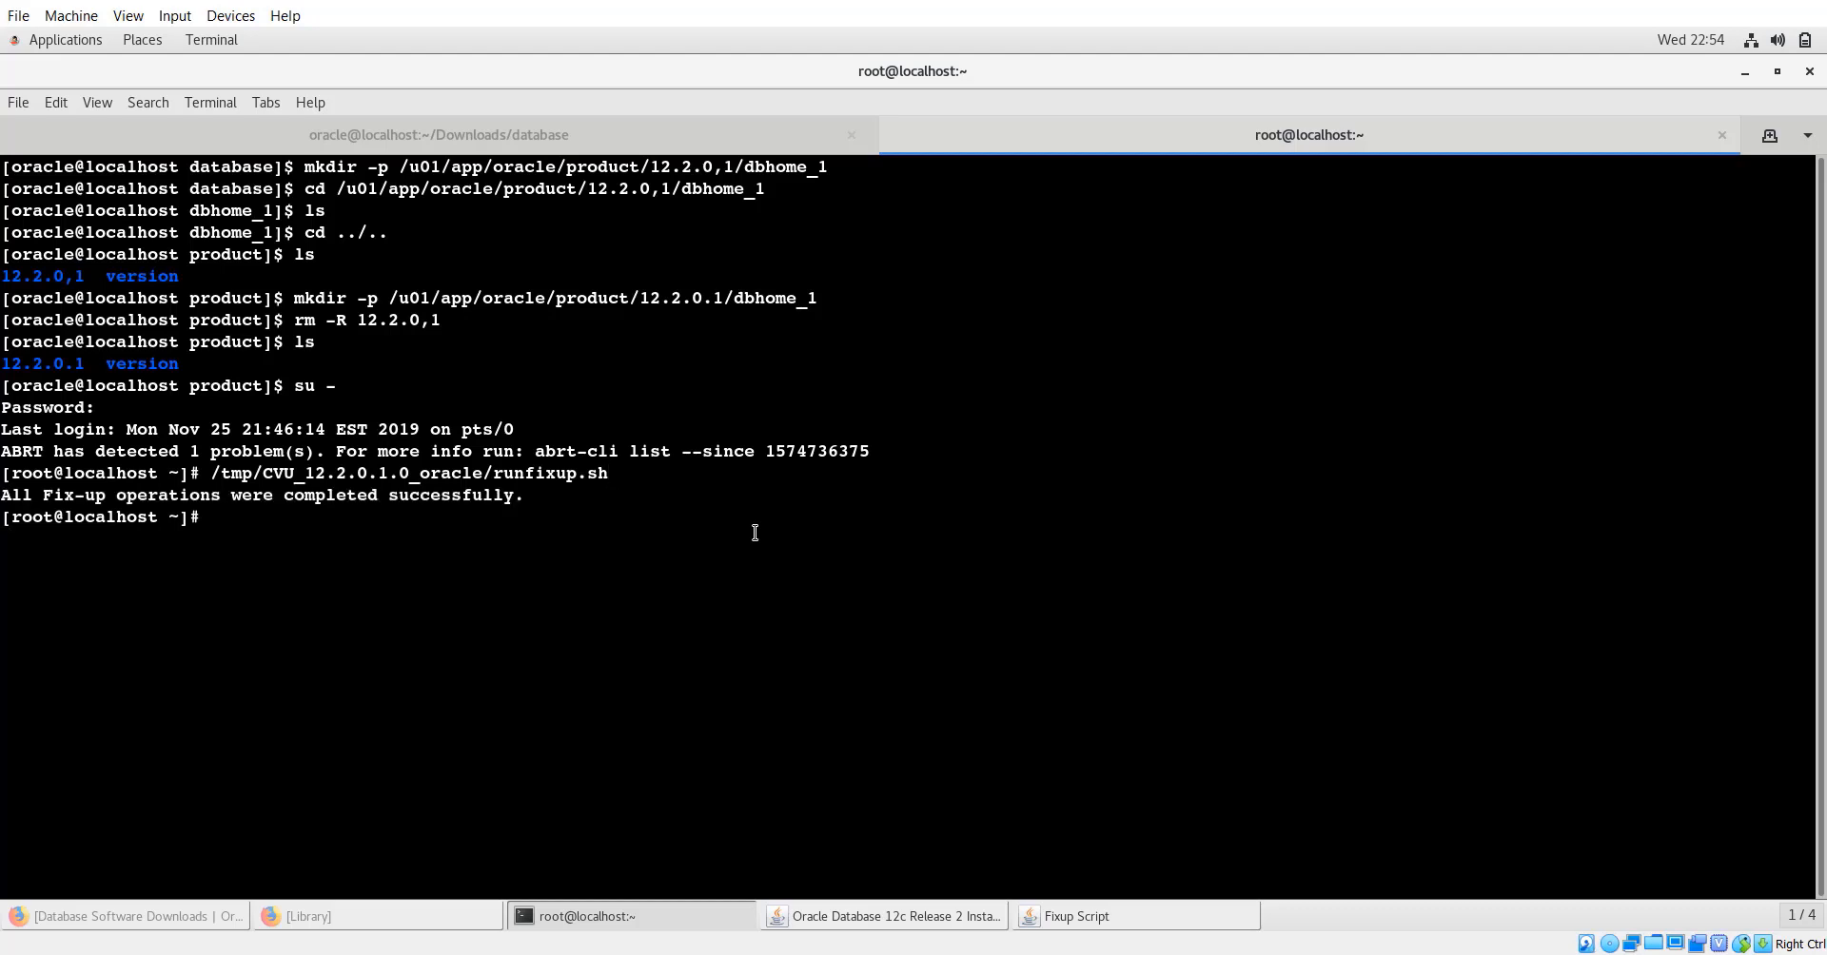
left_click(1082, 916)
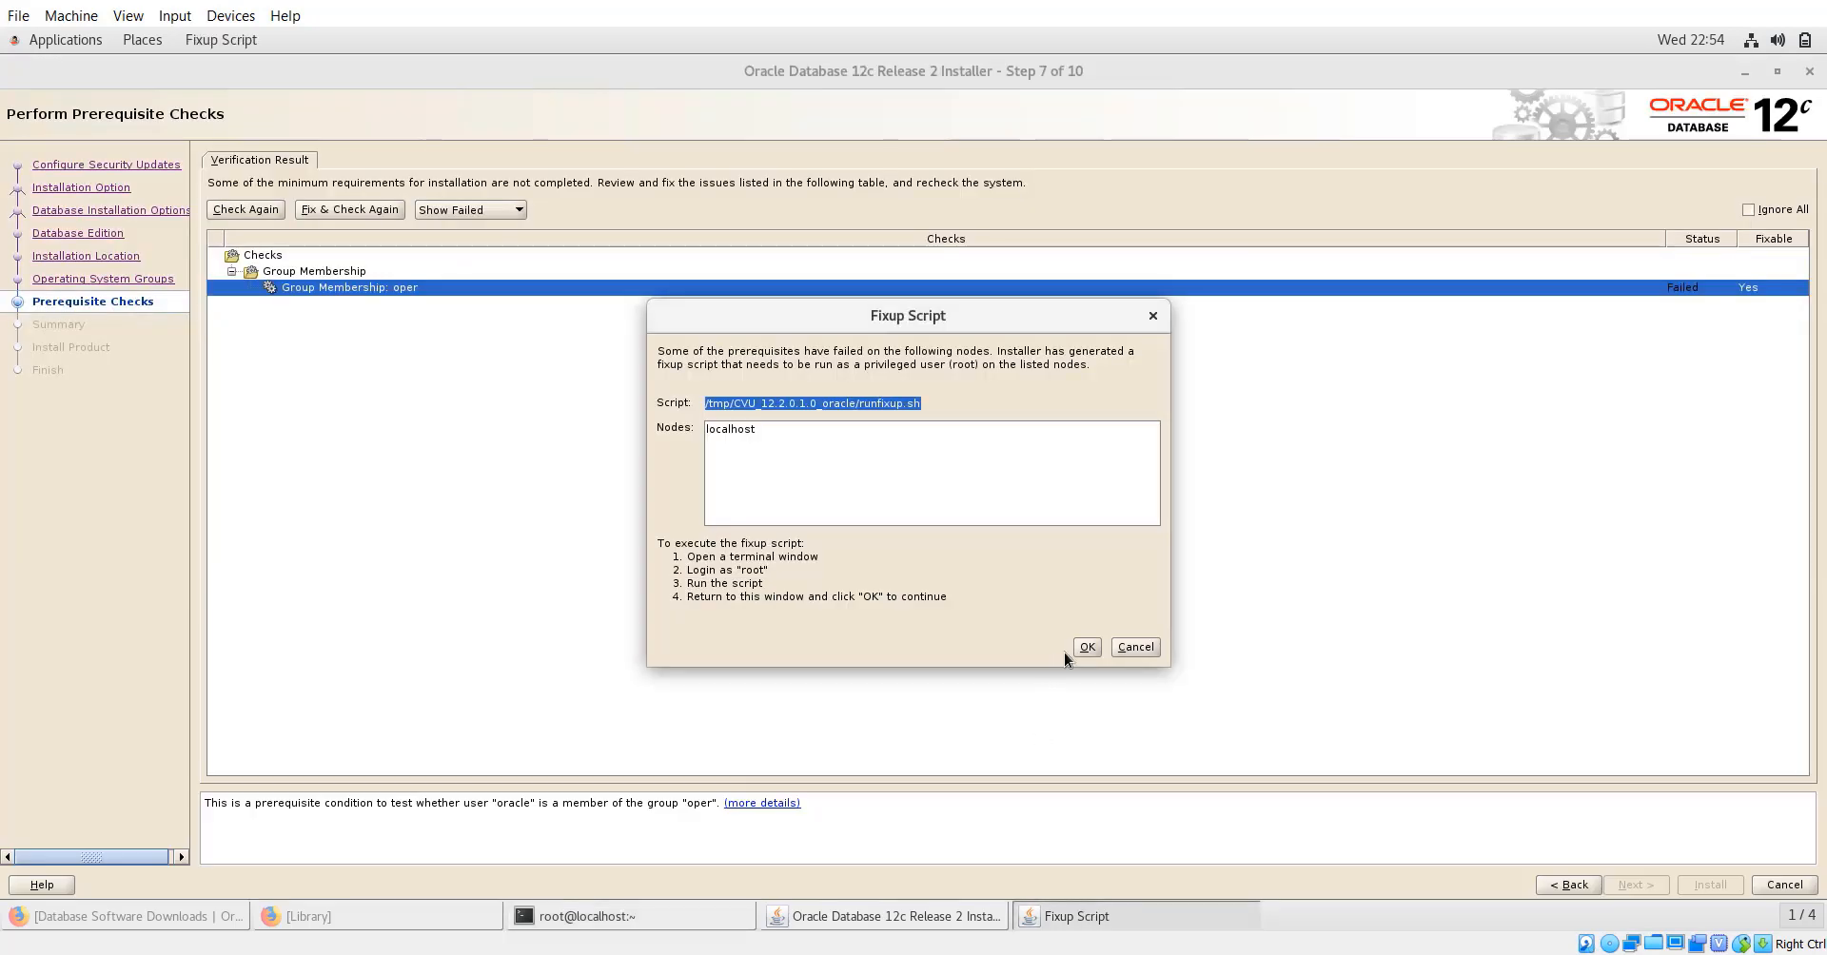
Confirm the fixup, start the install from Summary, and select the root.sh path at 95%.
left_click(1088, 647)
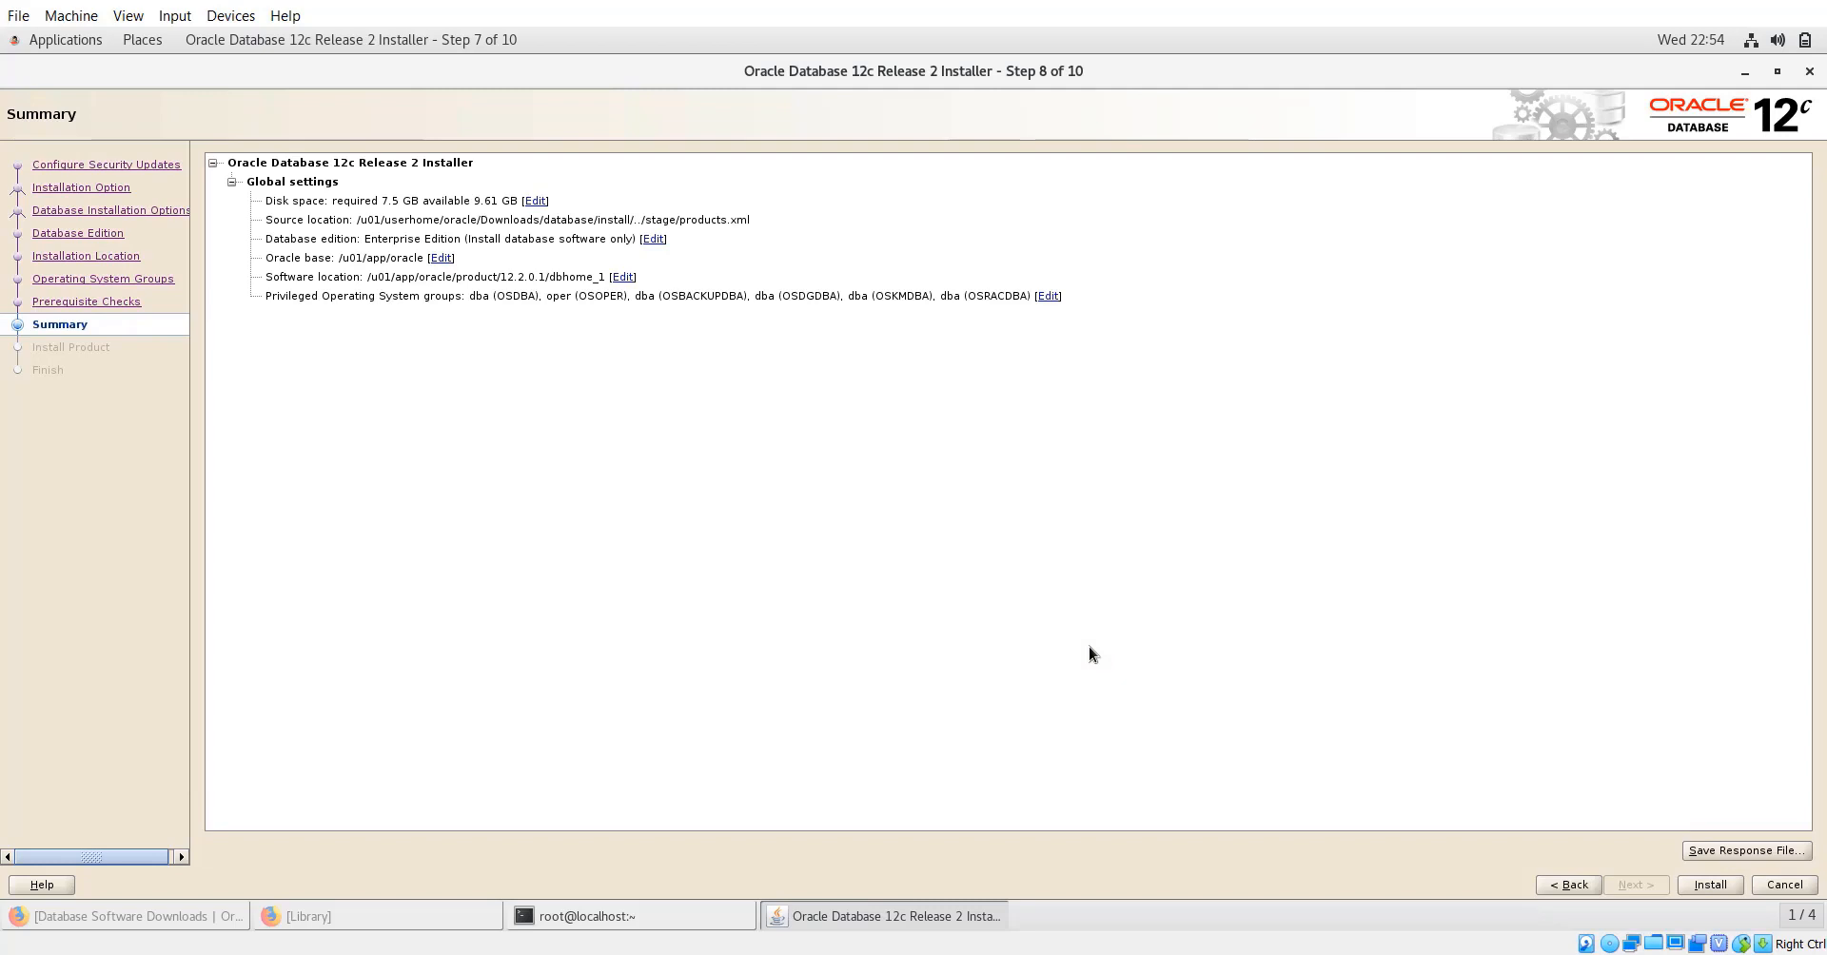
left_click(1710, 885)
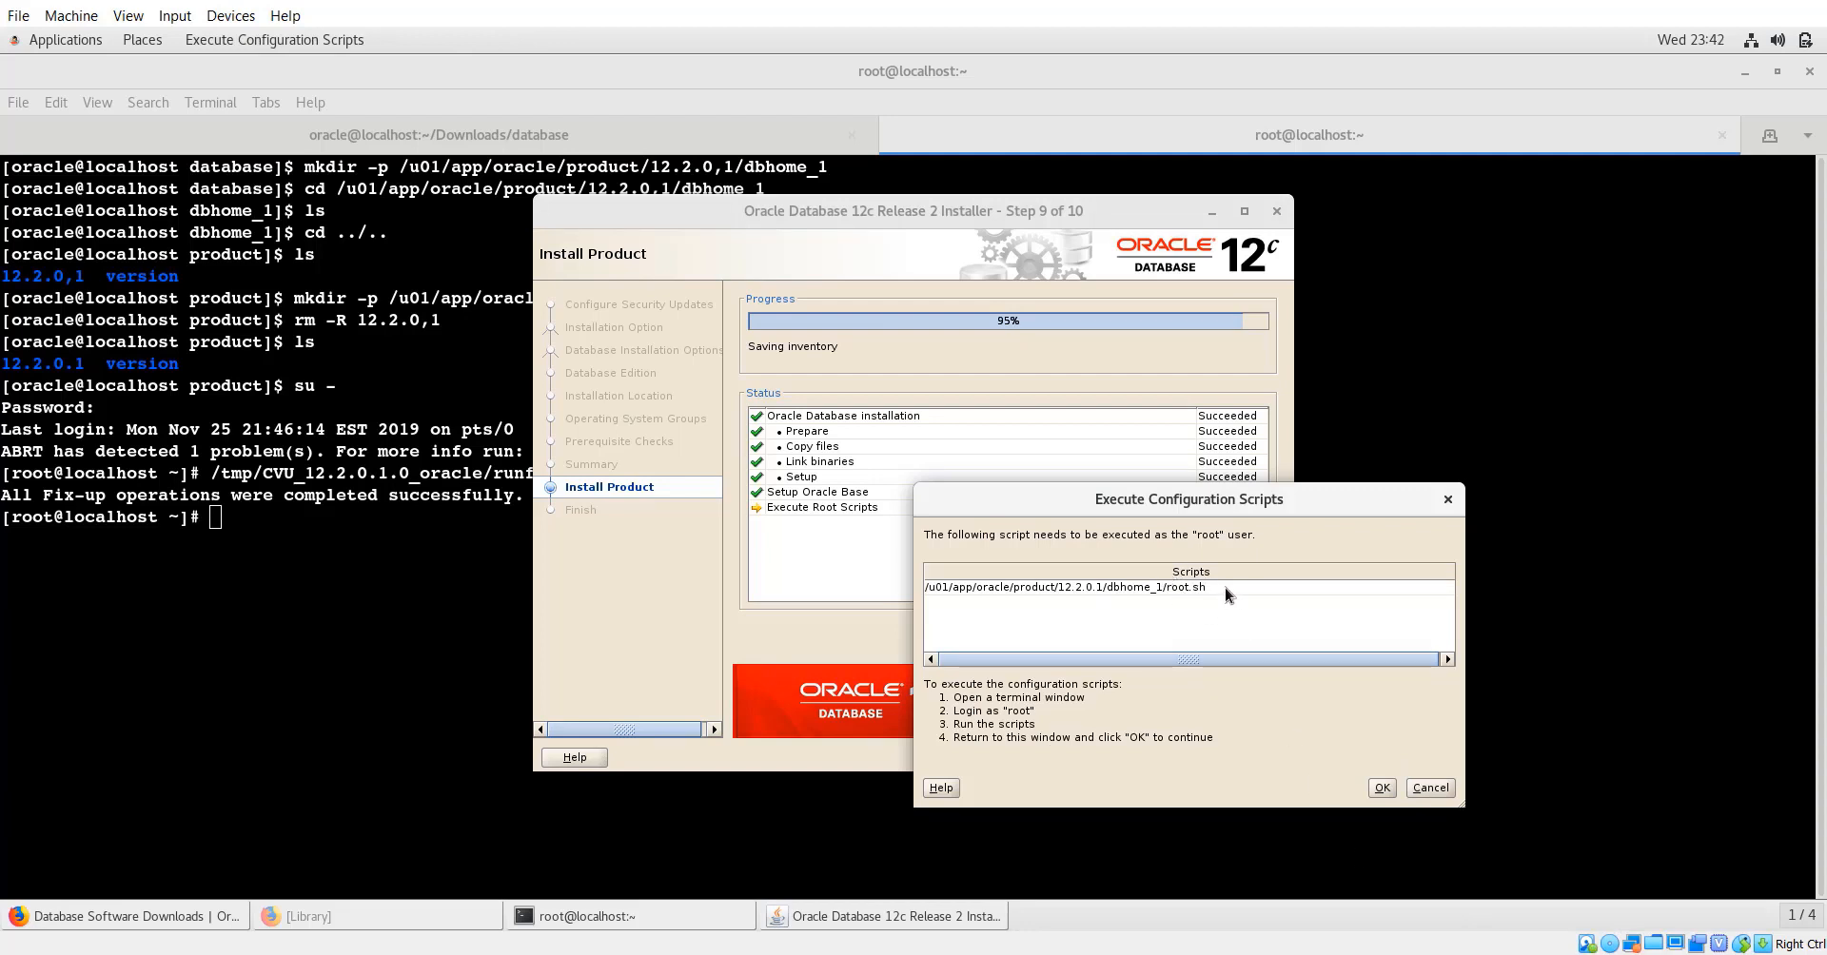
triple_click(1111, 585)
key("ctrl+c")
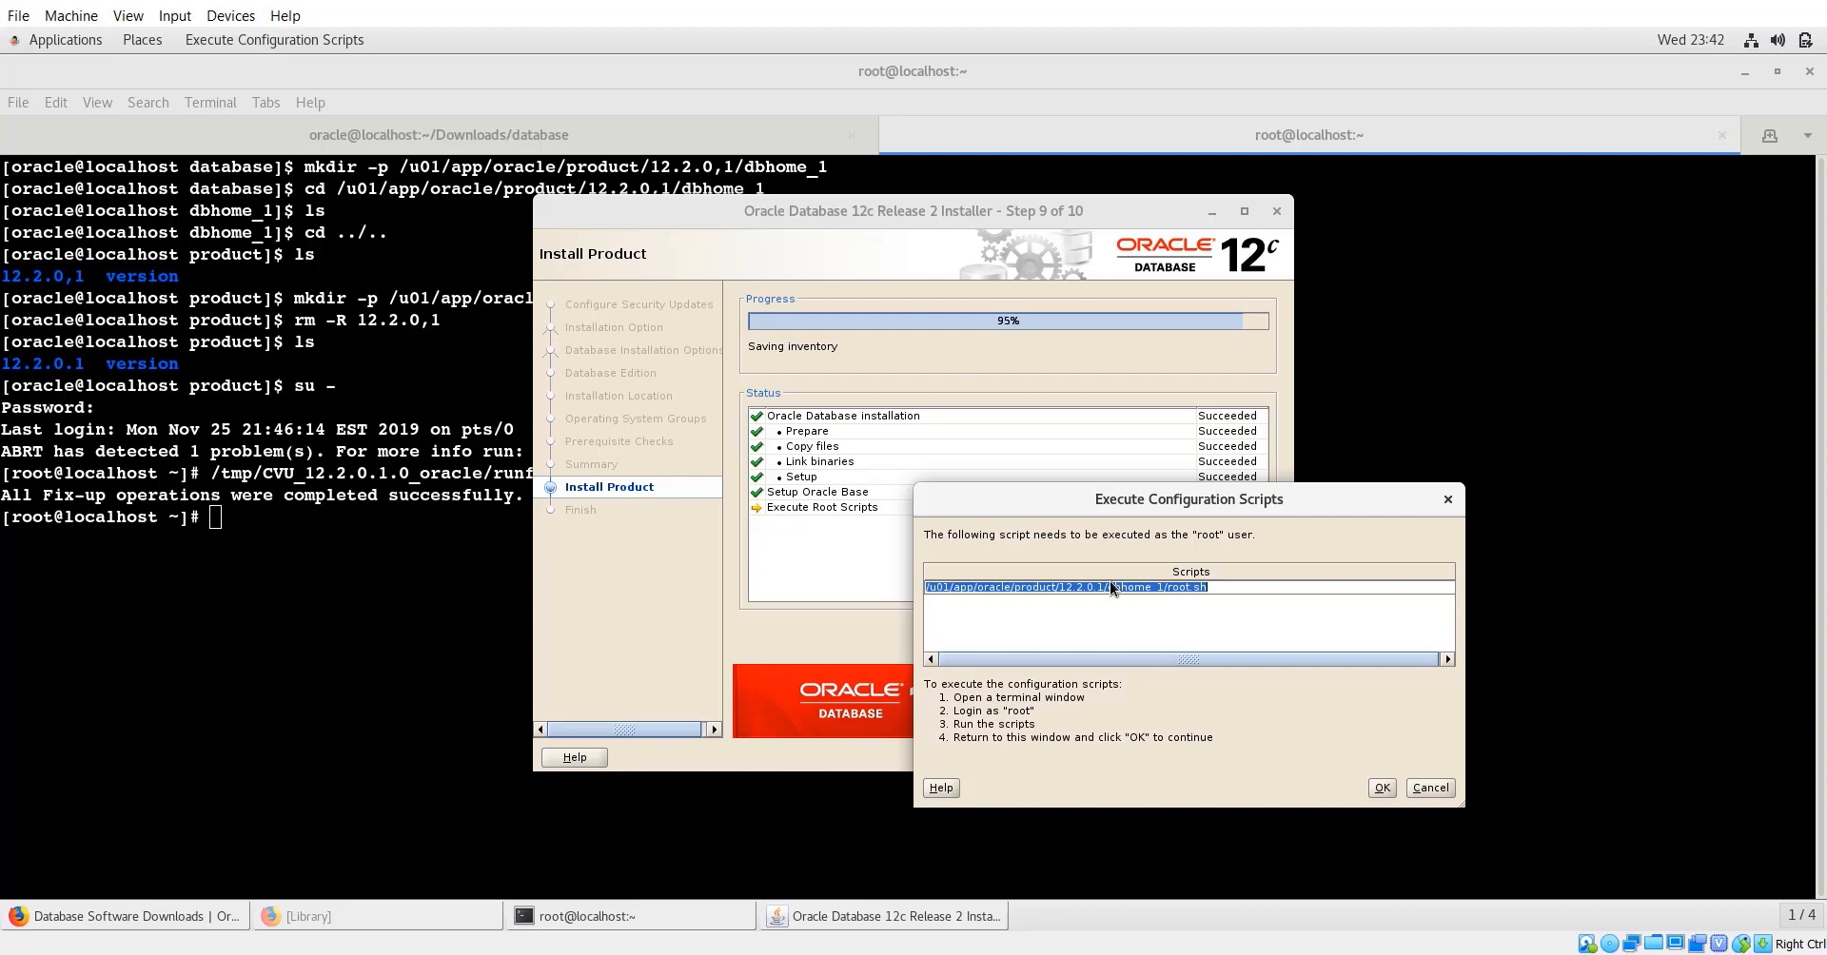
left_click(290, 514)
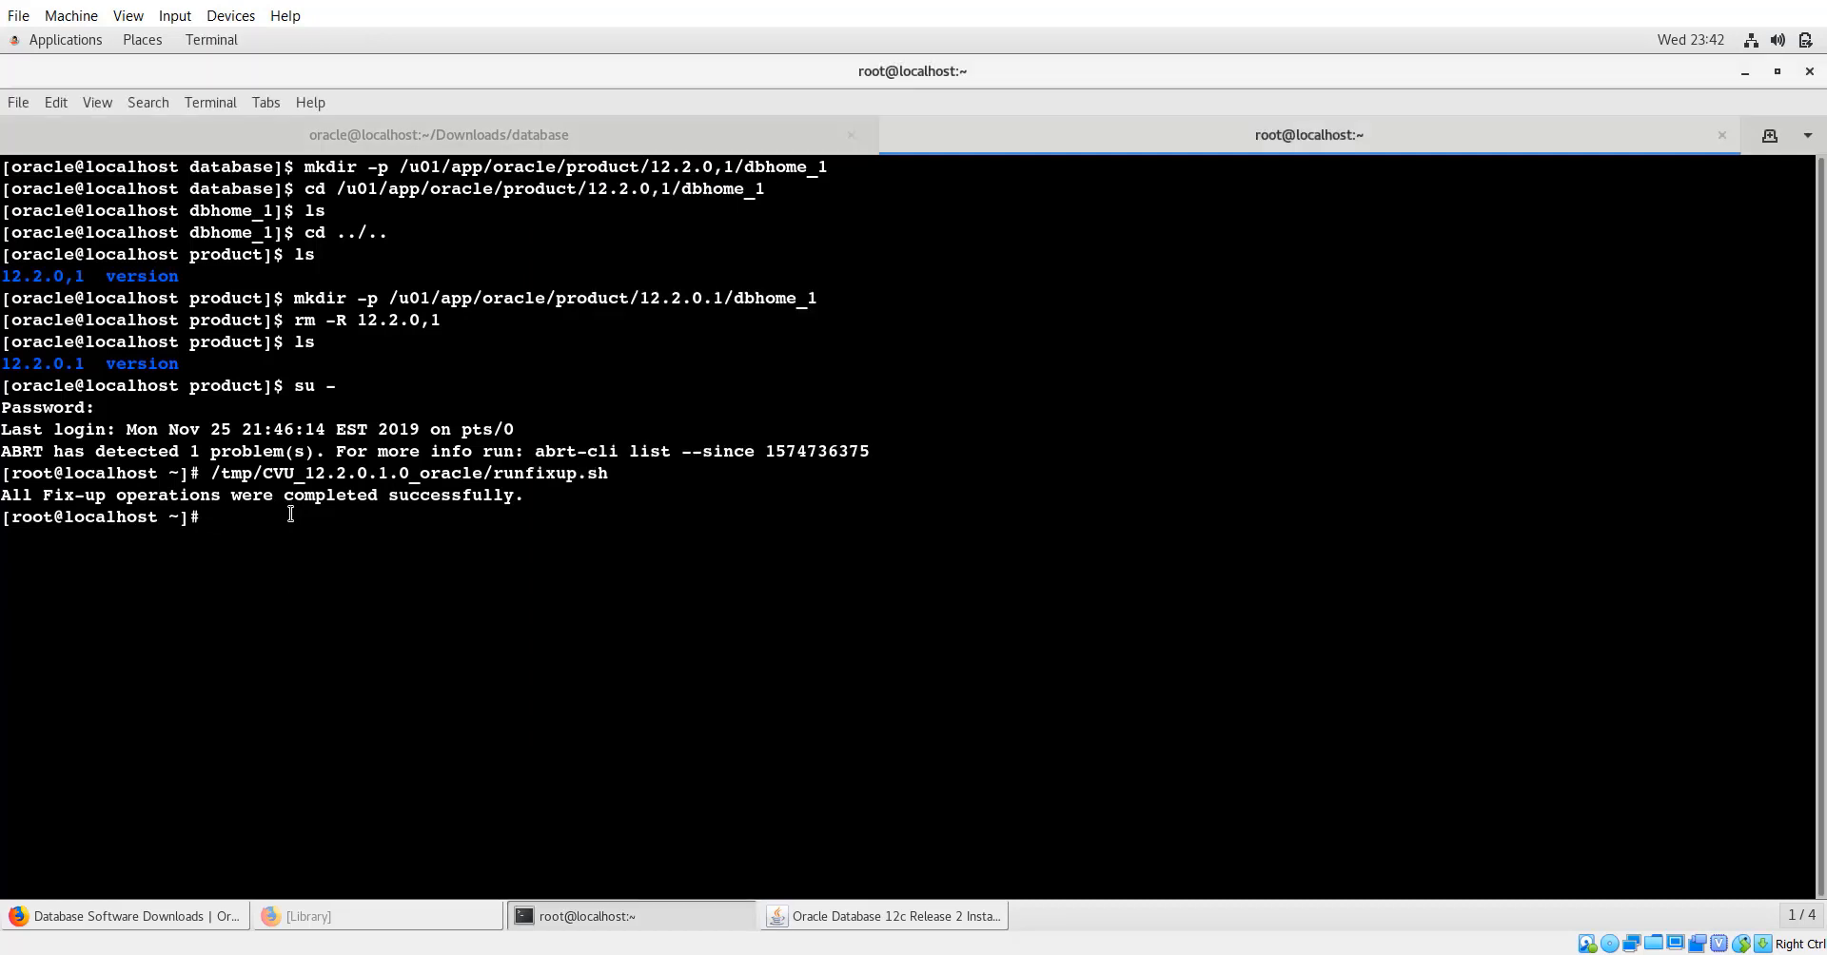
Run root.sh with /usr/local/bin, overwriting oraenv and coraenv and installing Trace File Analyzer.
middle_click(291, 514)
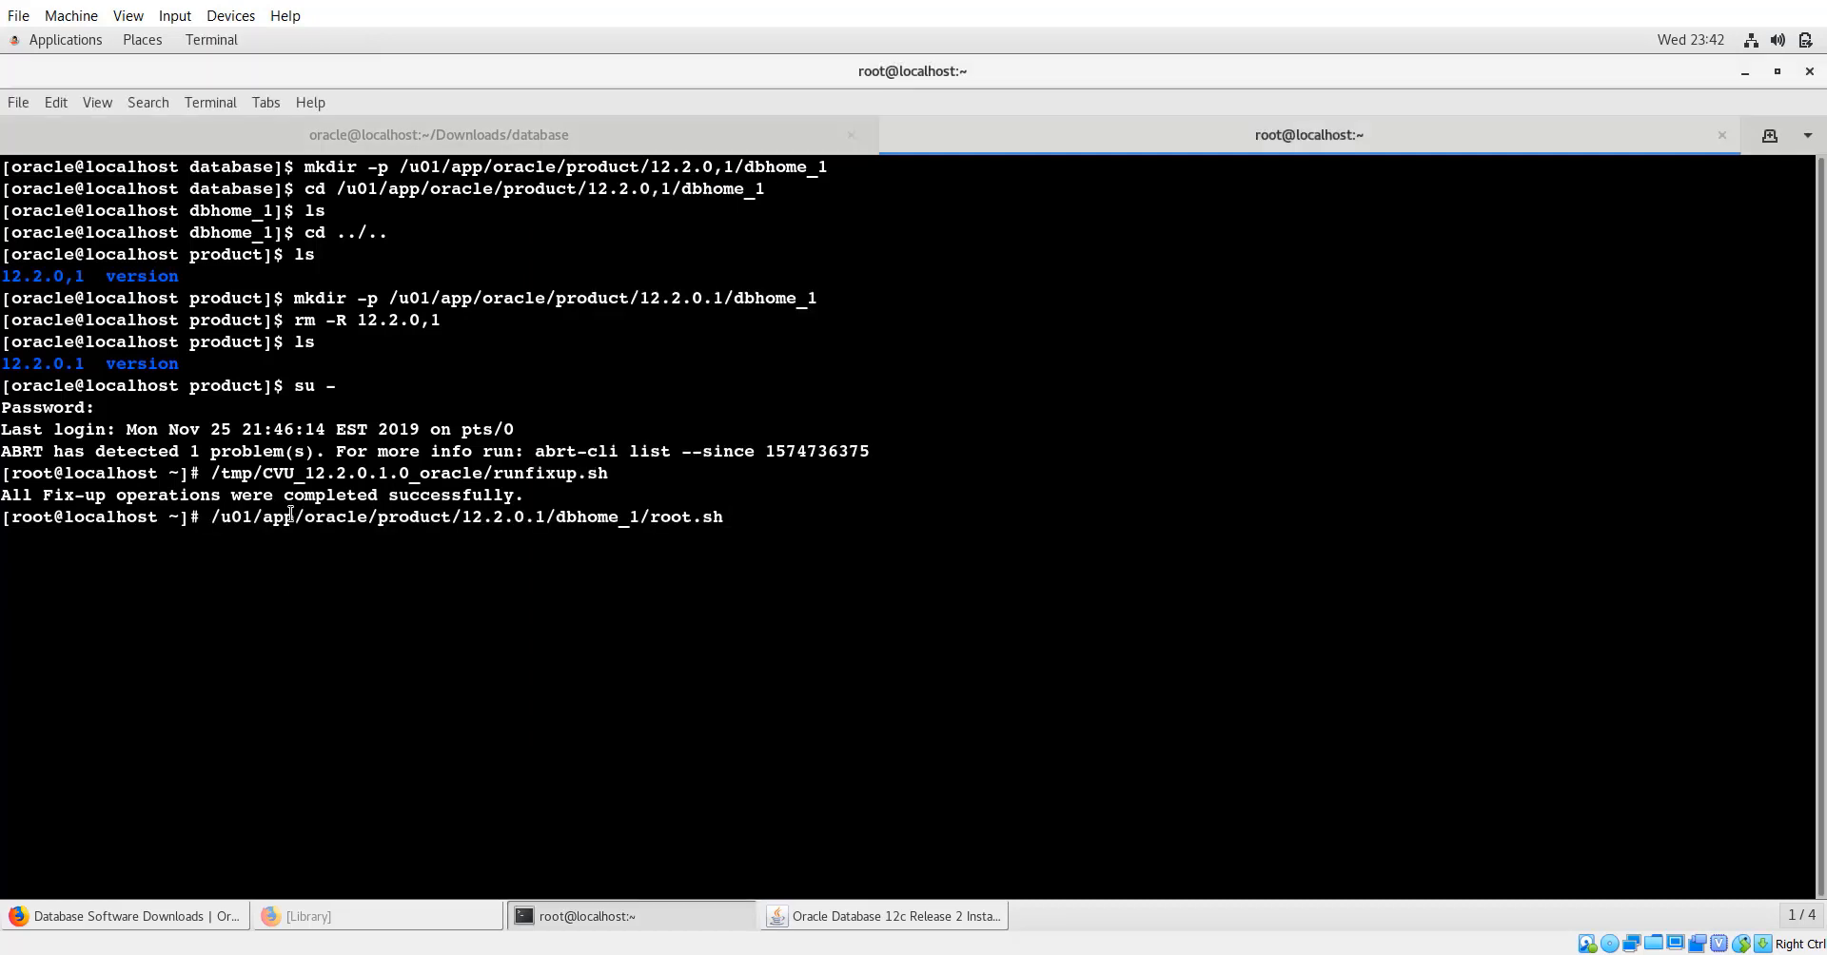
key("Return")
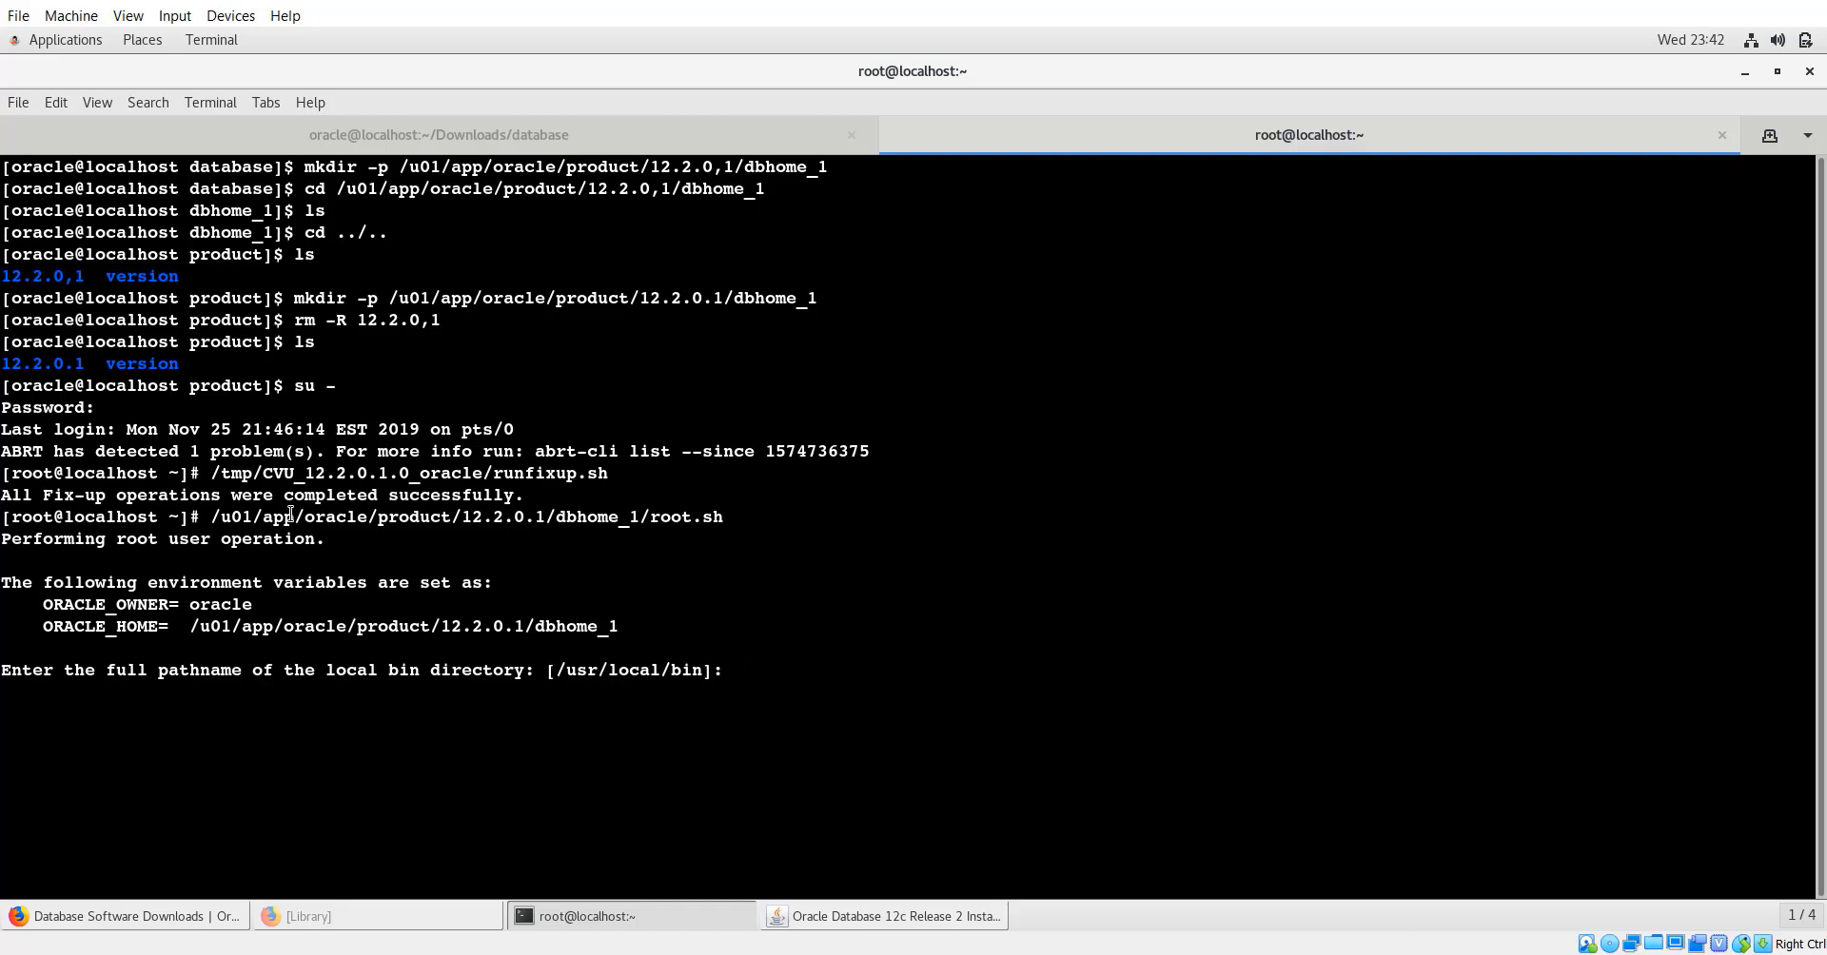
key("Return")
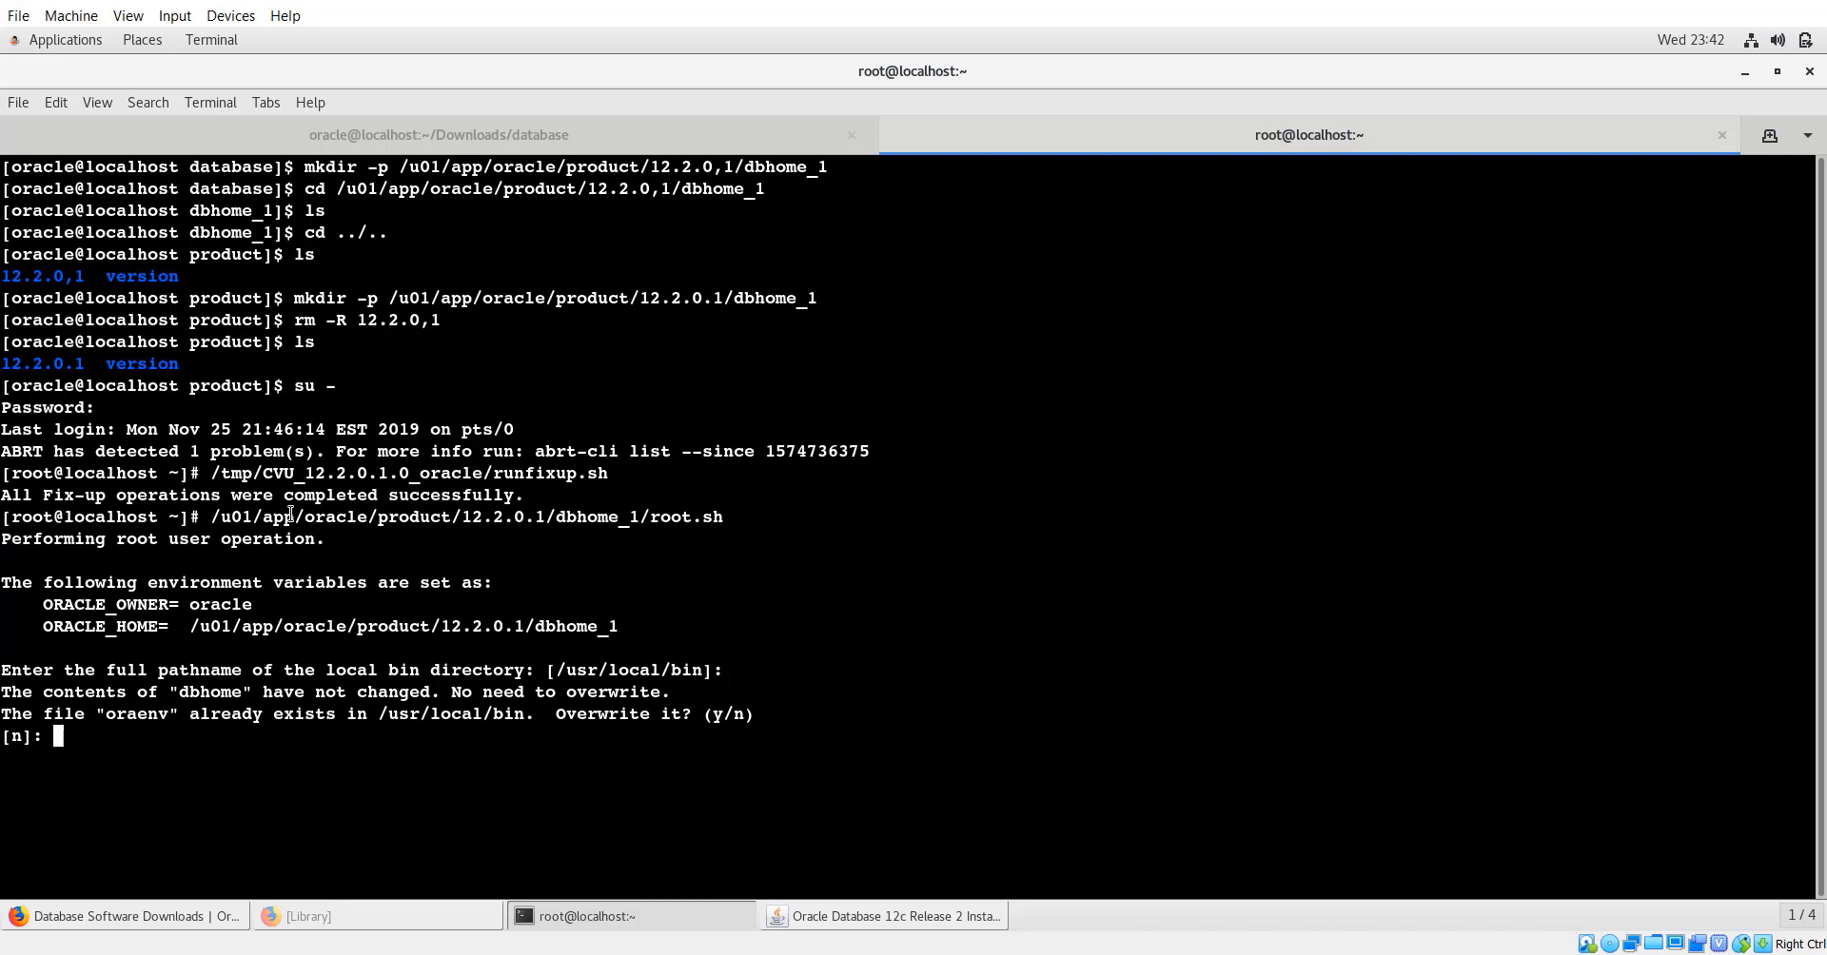
type("y")
key("Return")
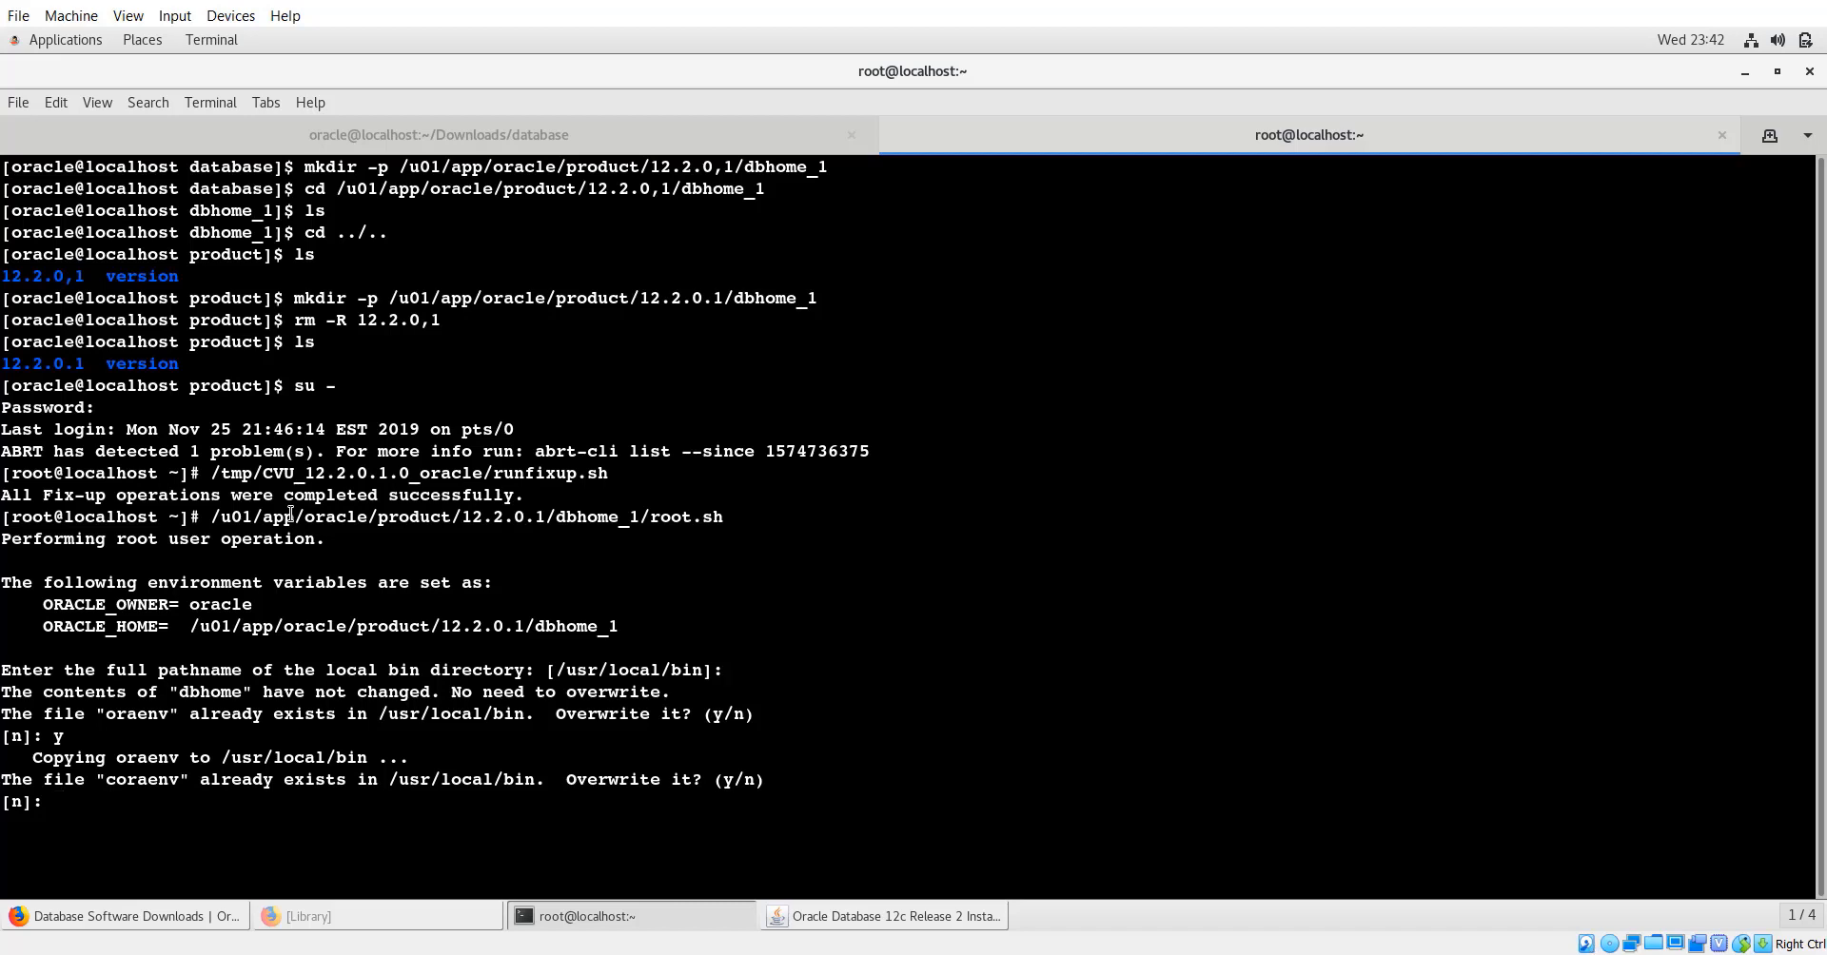
type("y")
key("Return")
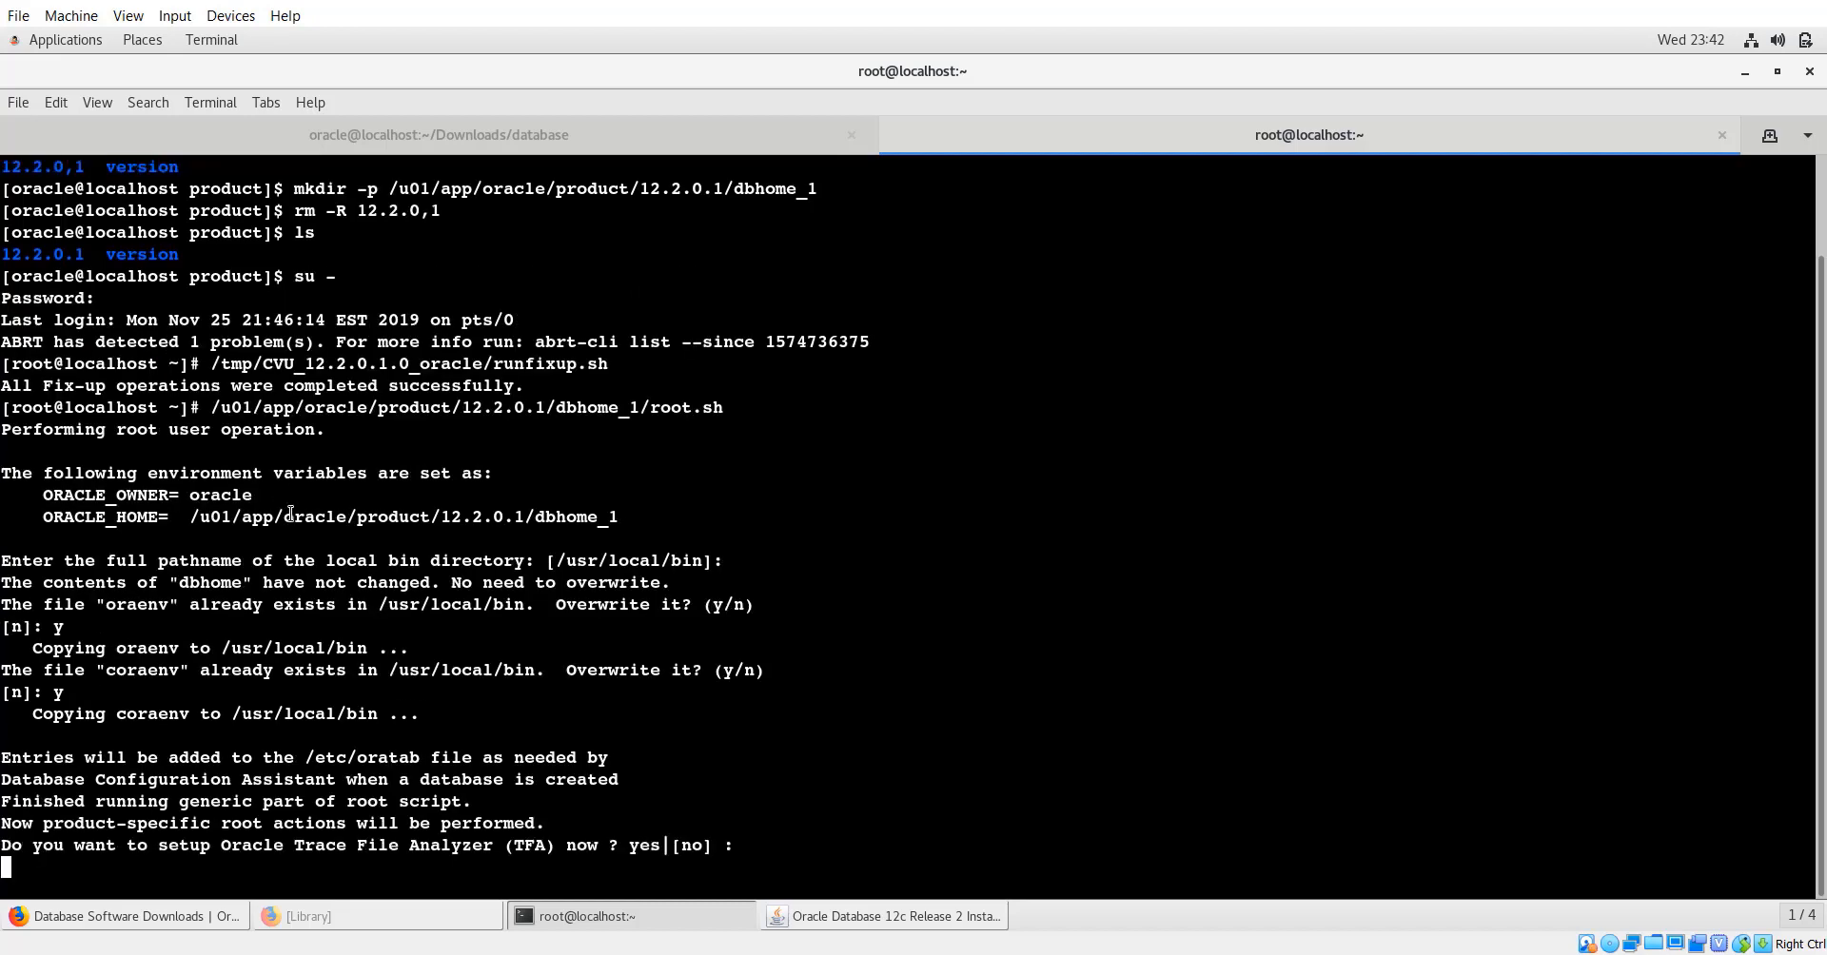
key("Return")
type("y")
key("Return")
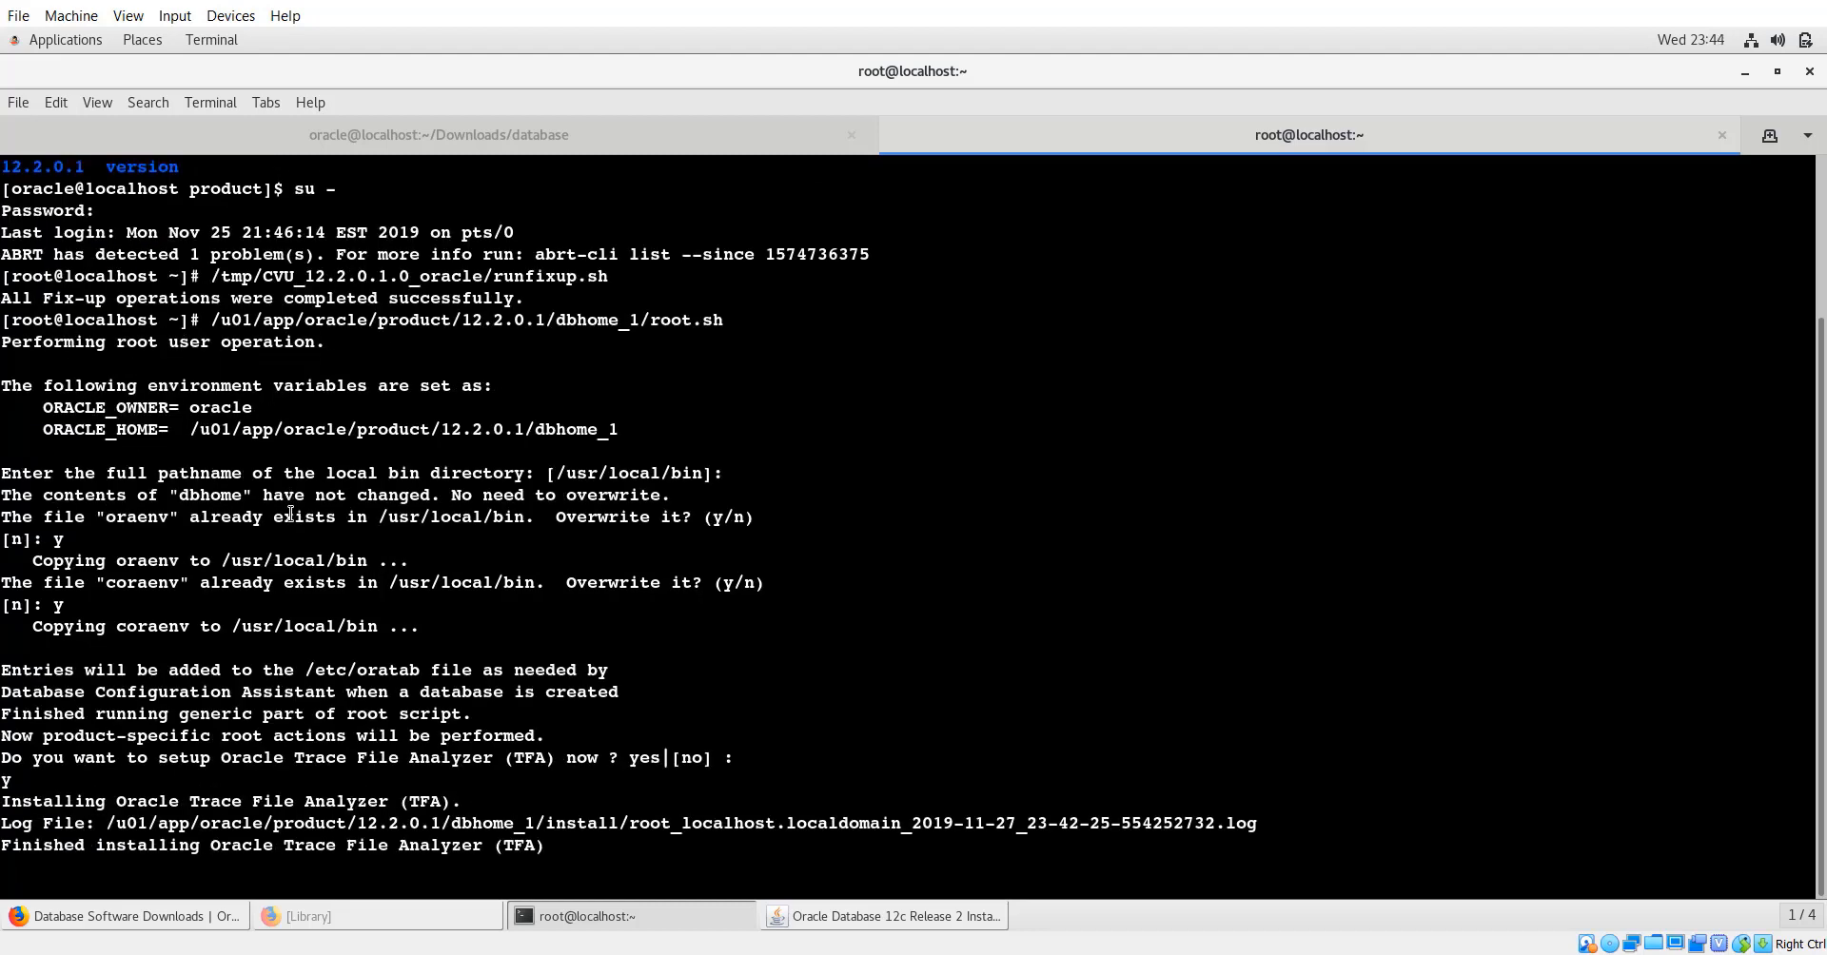
left_click(817, 923)
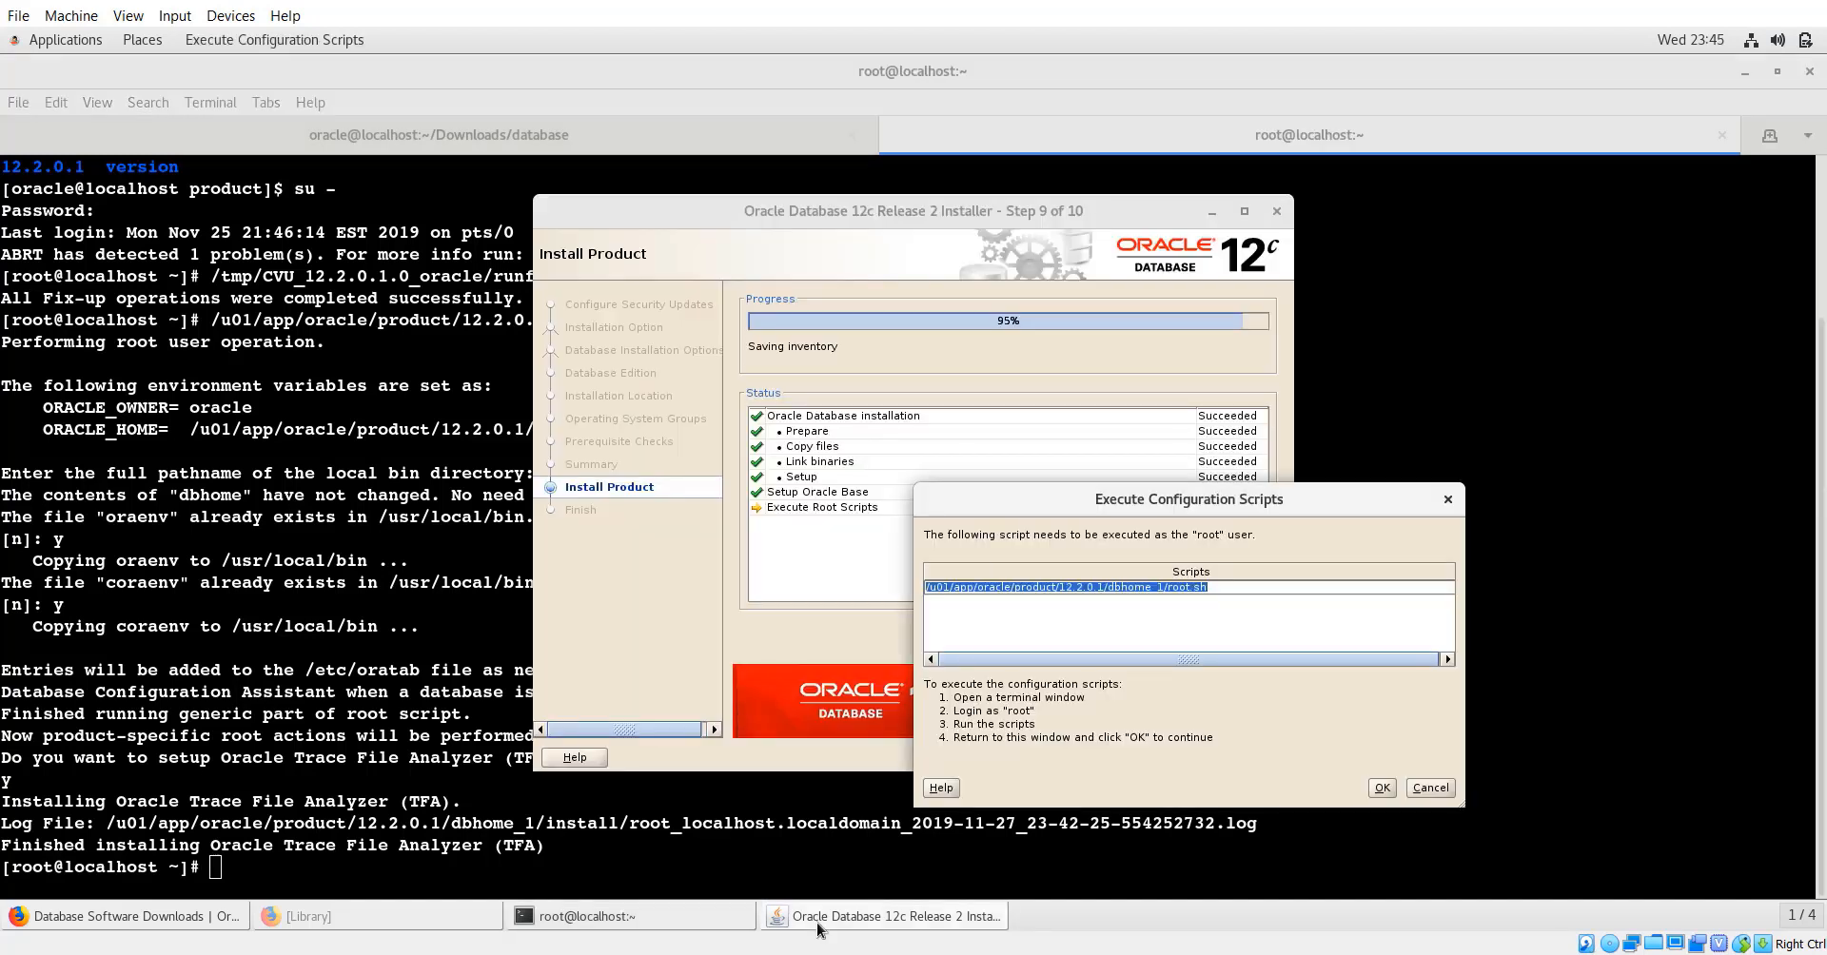
Confirm root.sh has run, then close the installer at the successful Finish page.
left_click(1379, 792)
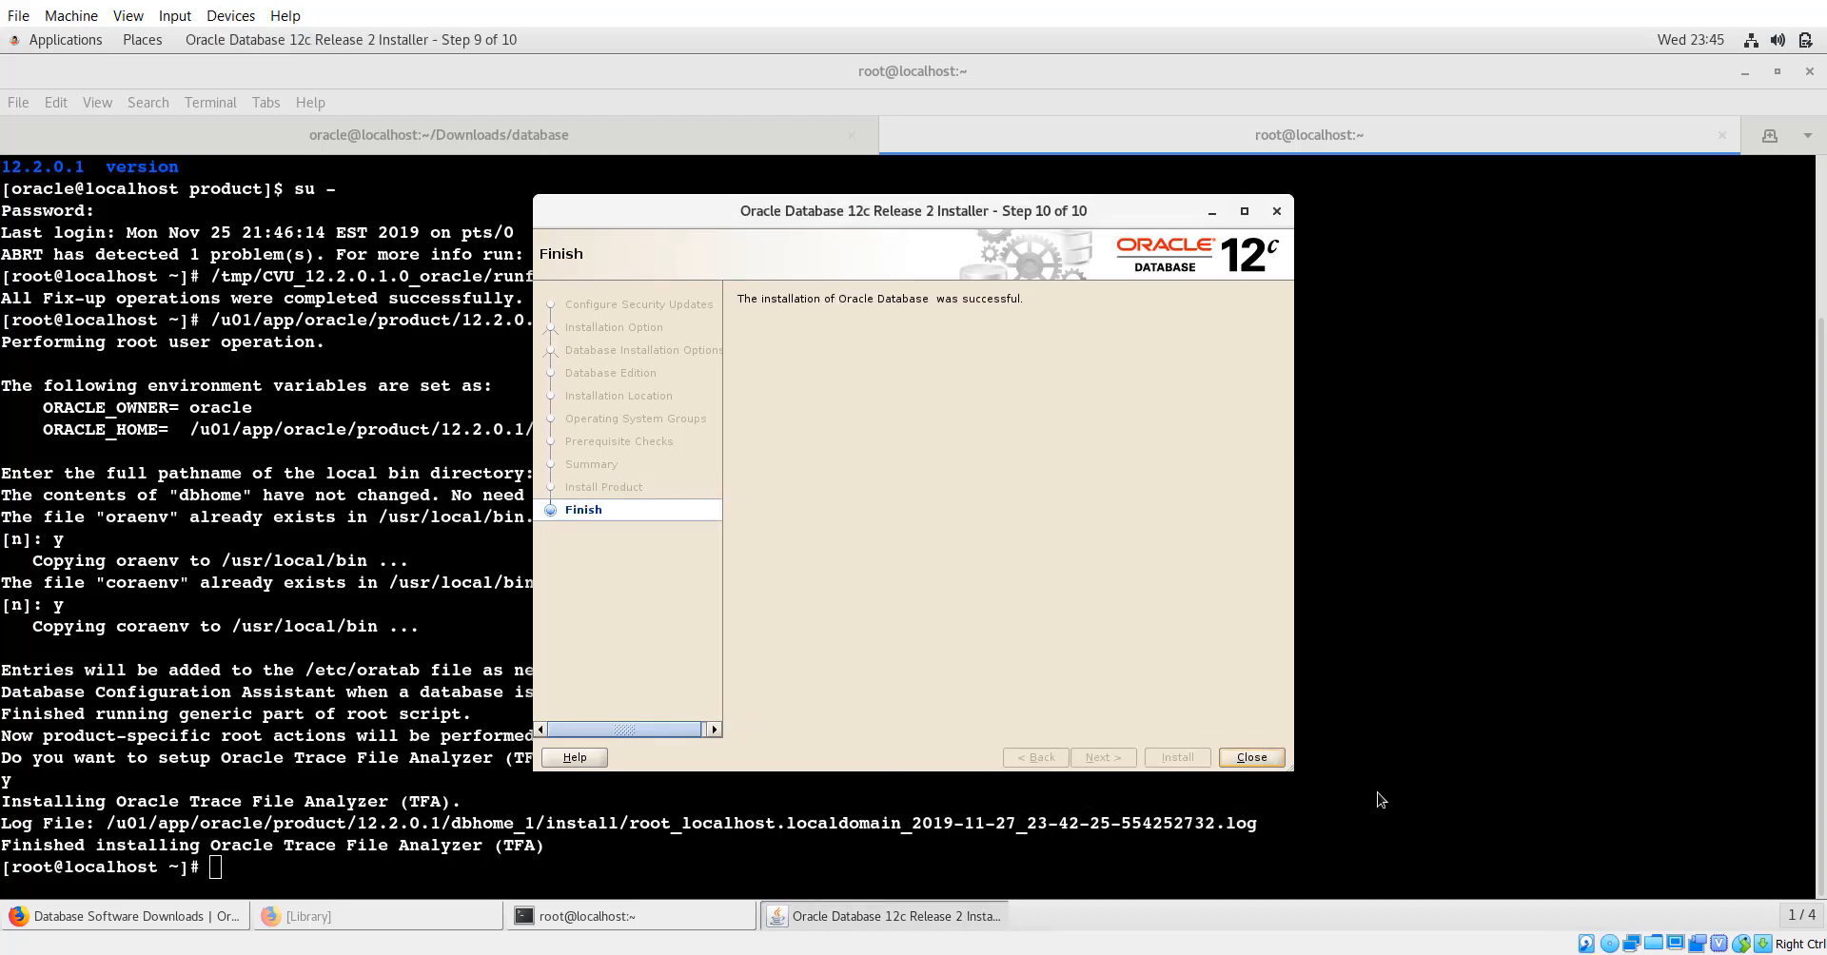
left_click(1251, 761)
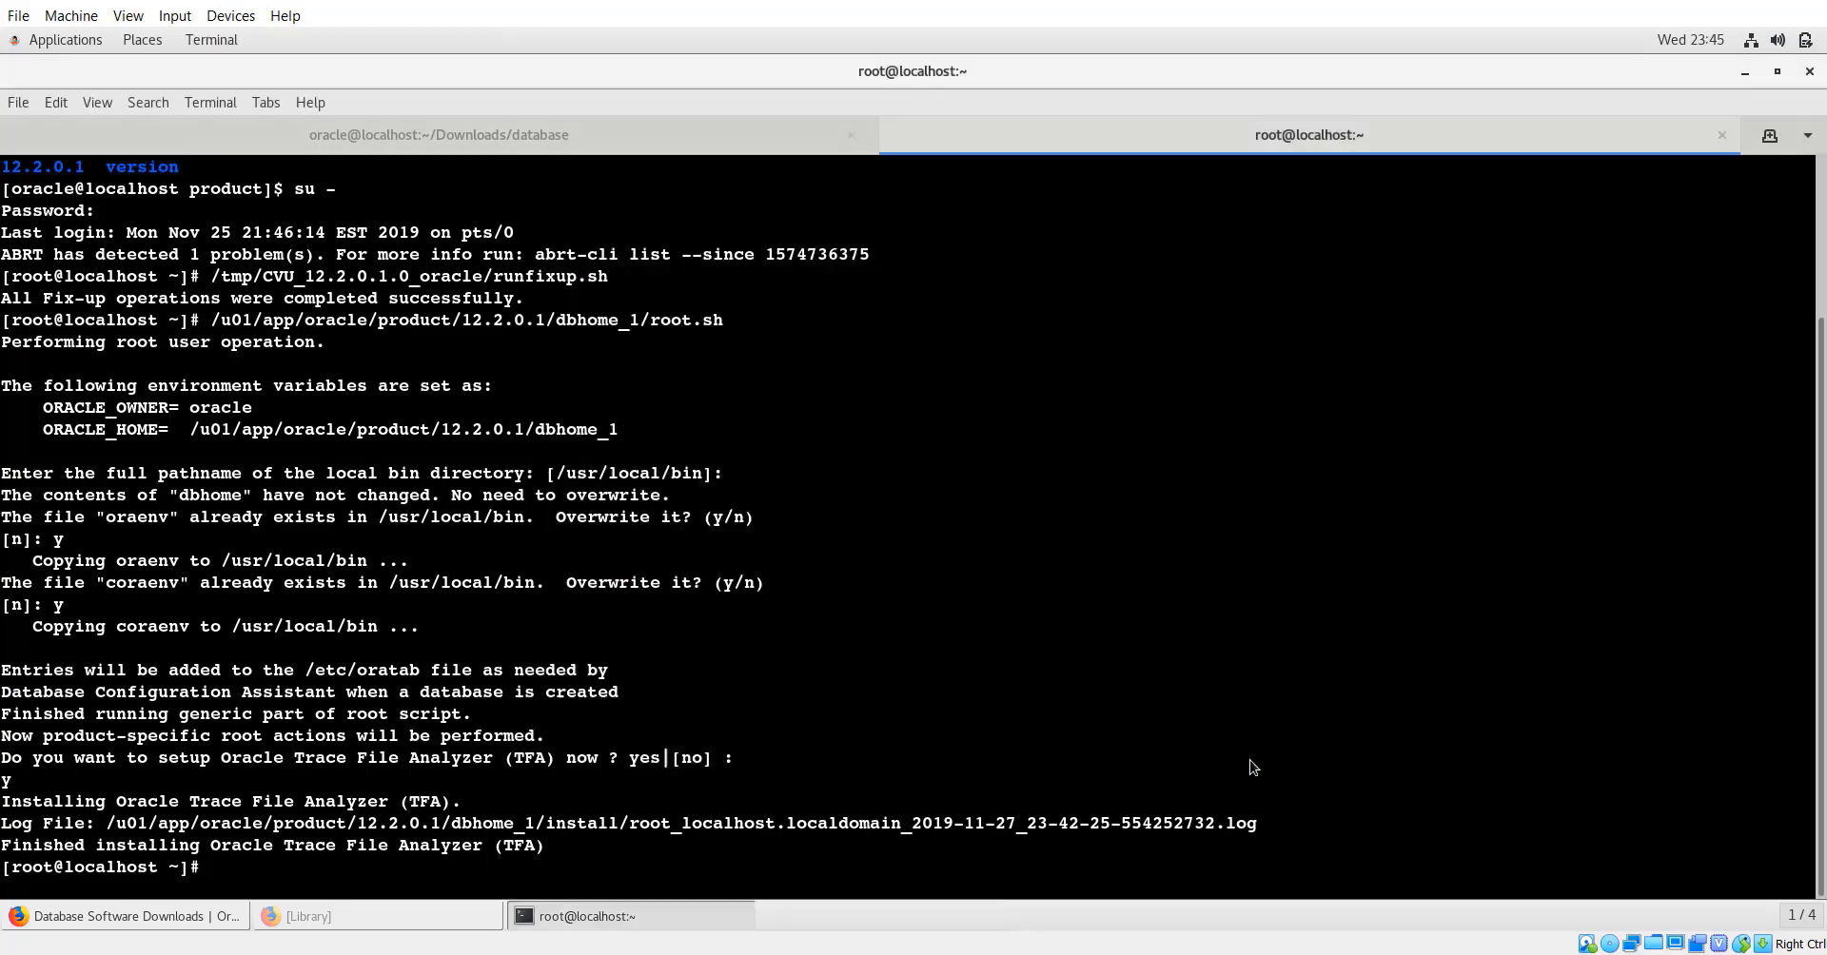